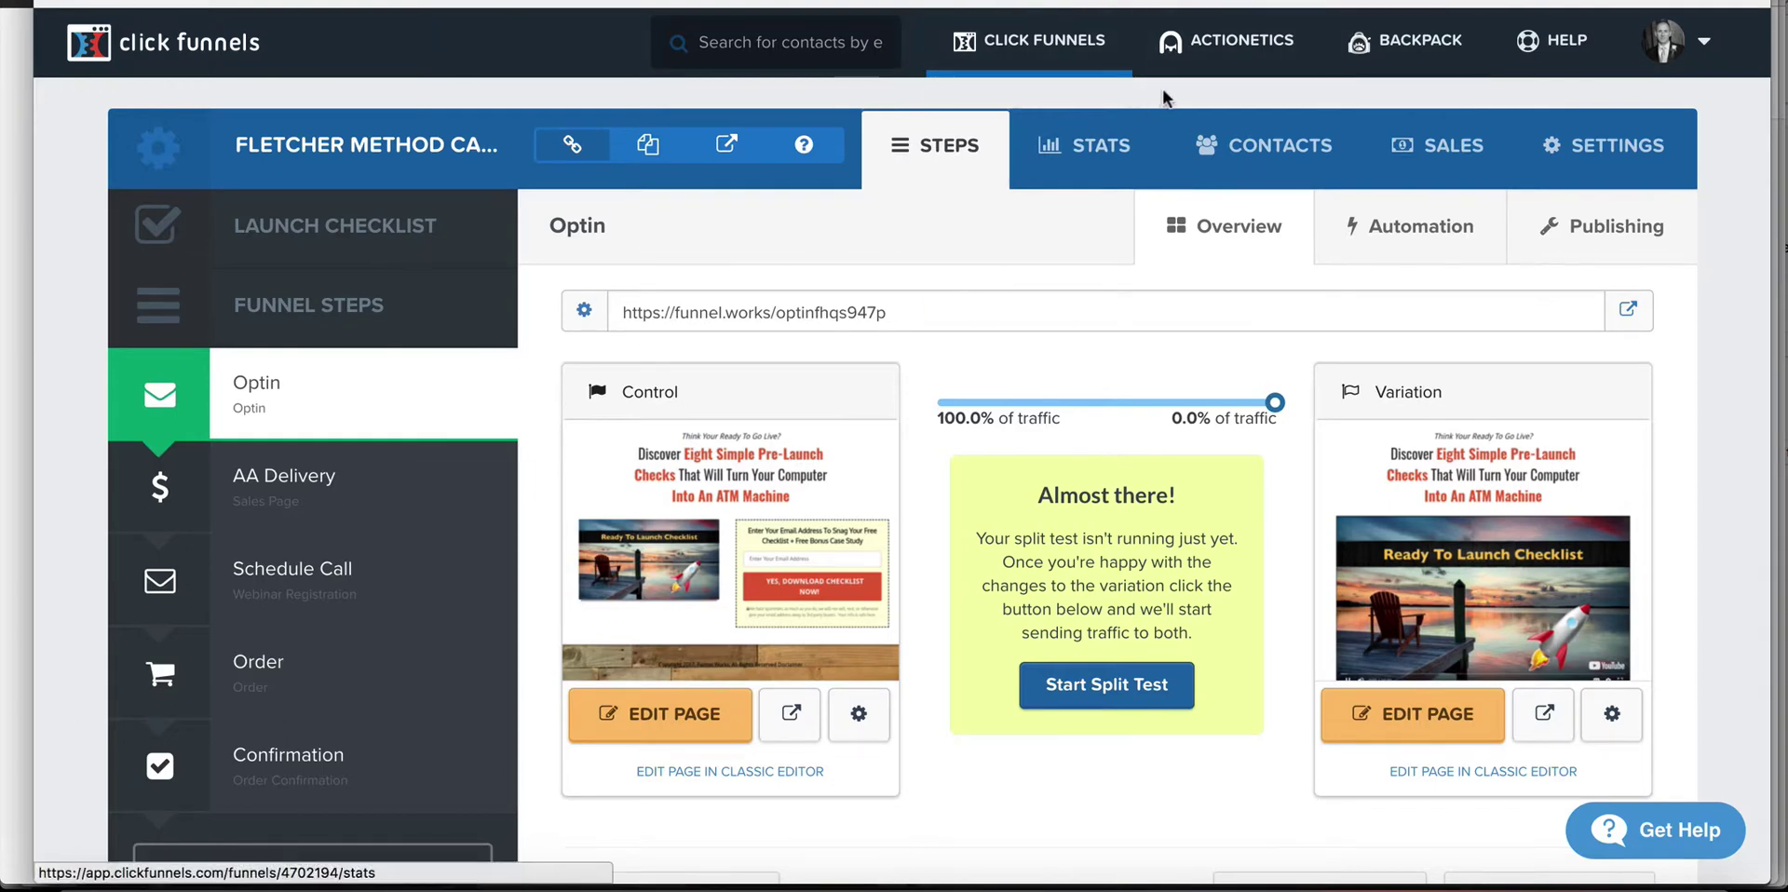
Open the Optin control page, examine its email integration settings and the connected list, and return to the funnel overview
mouse_move(708, 493)
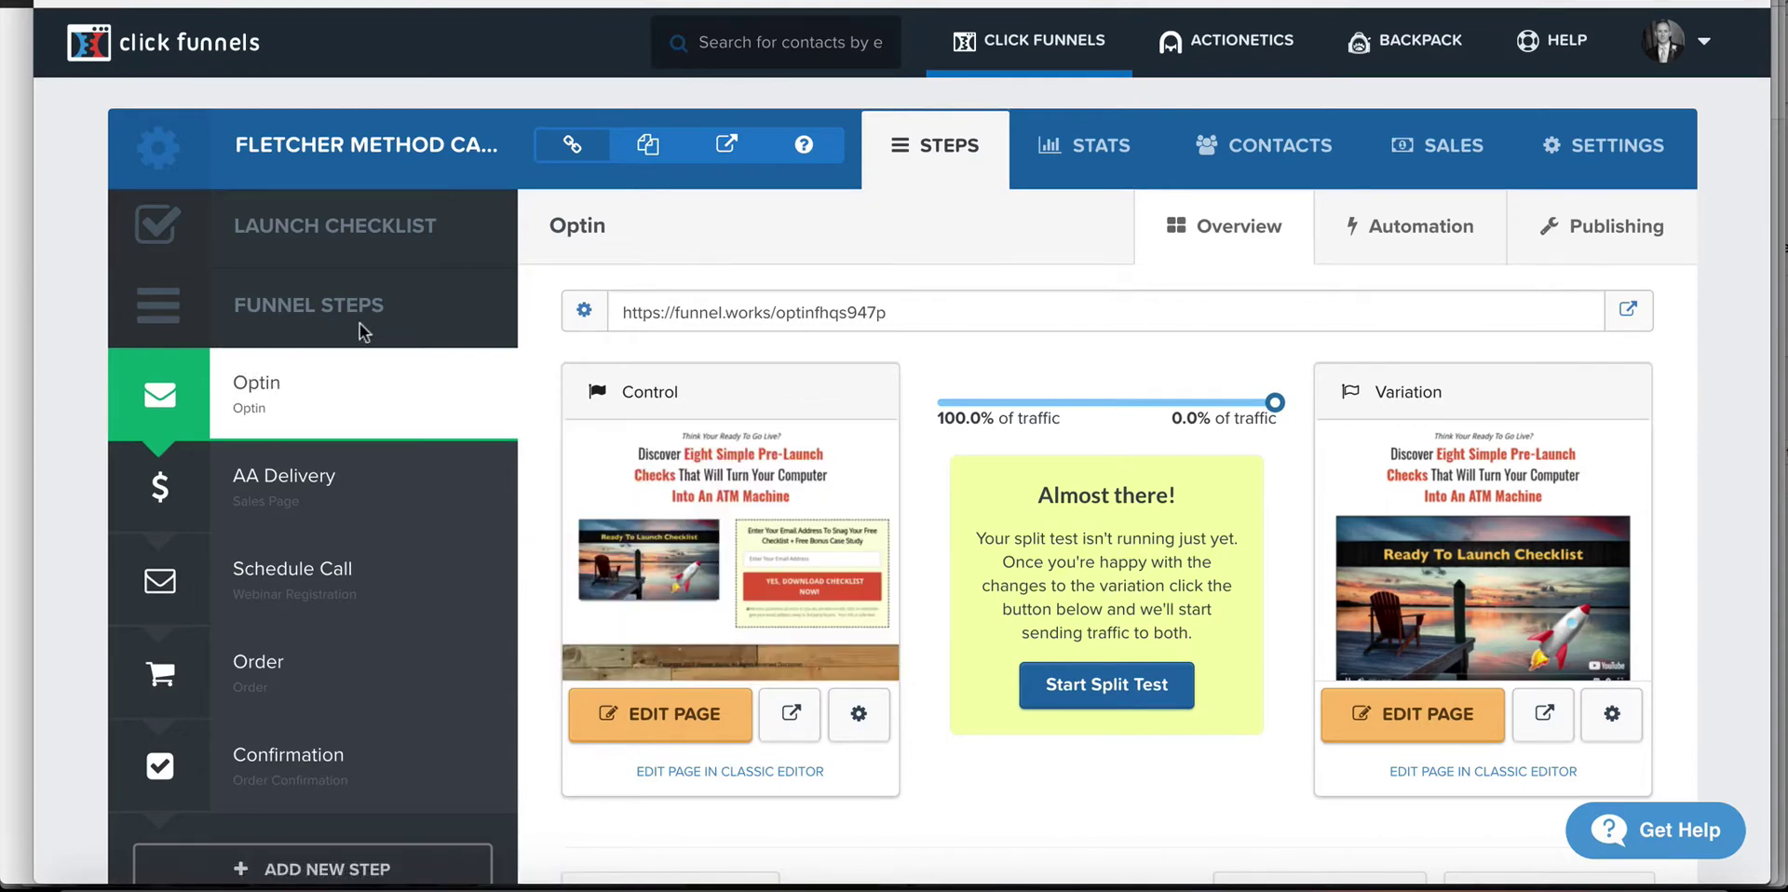
left_click(673, 722)
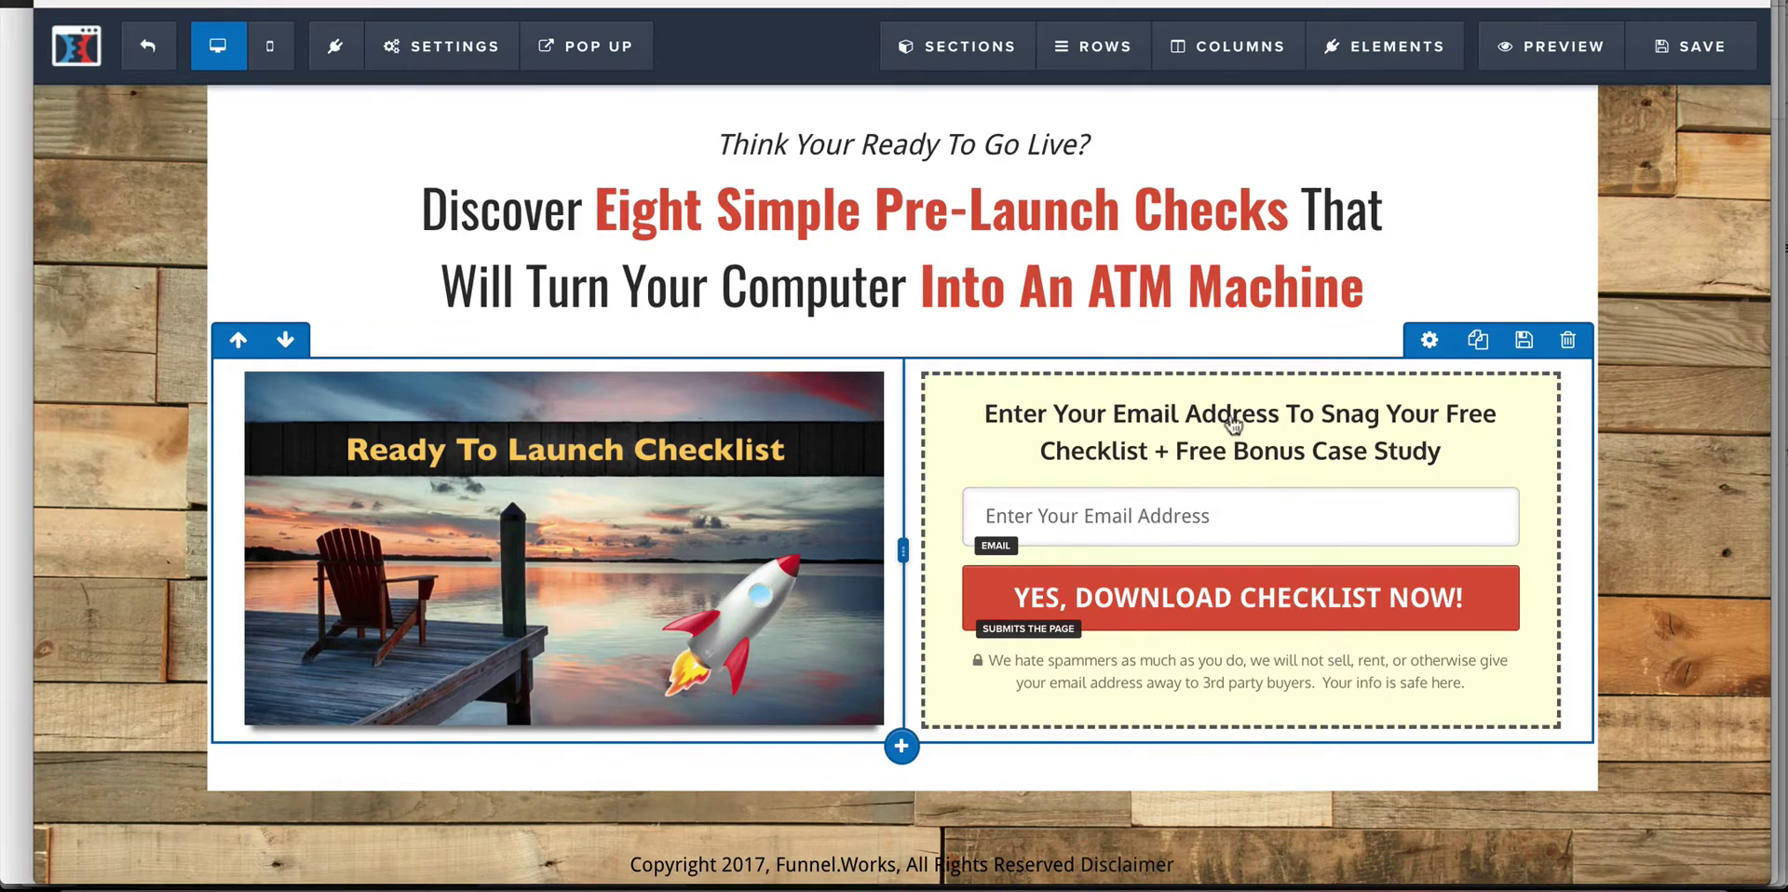
left_click(470, 51)
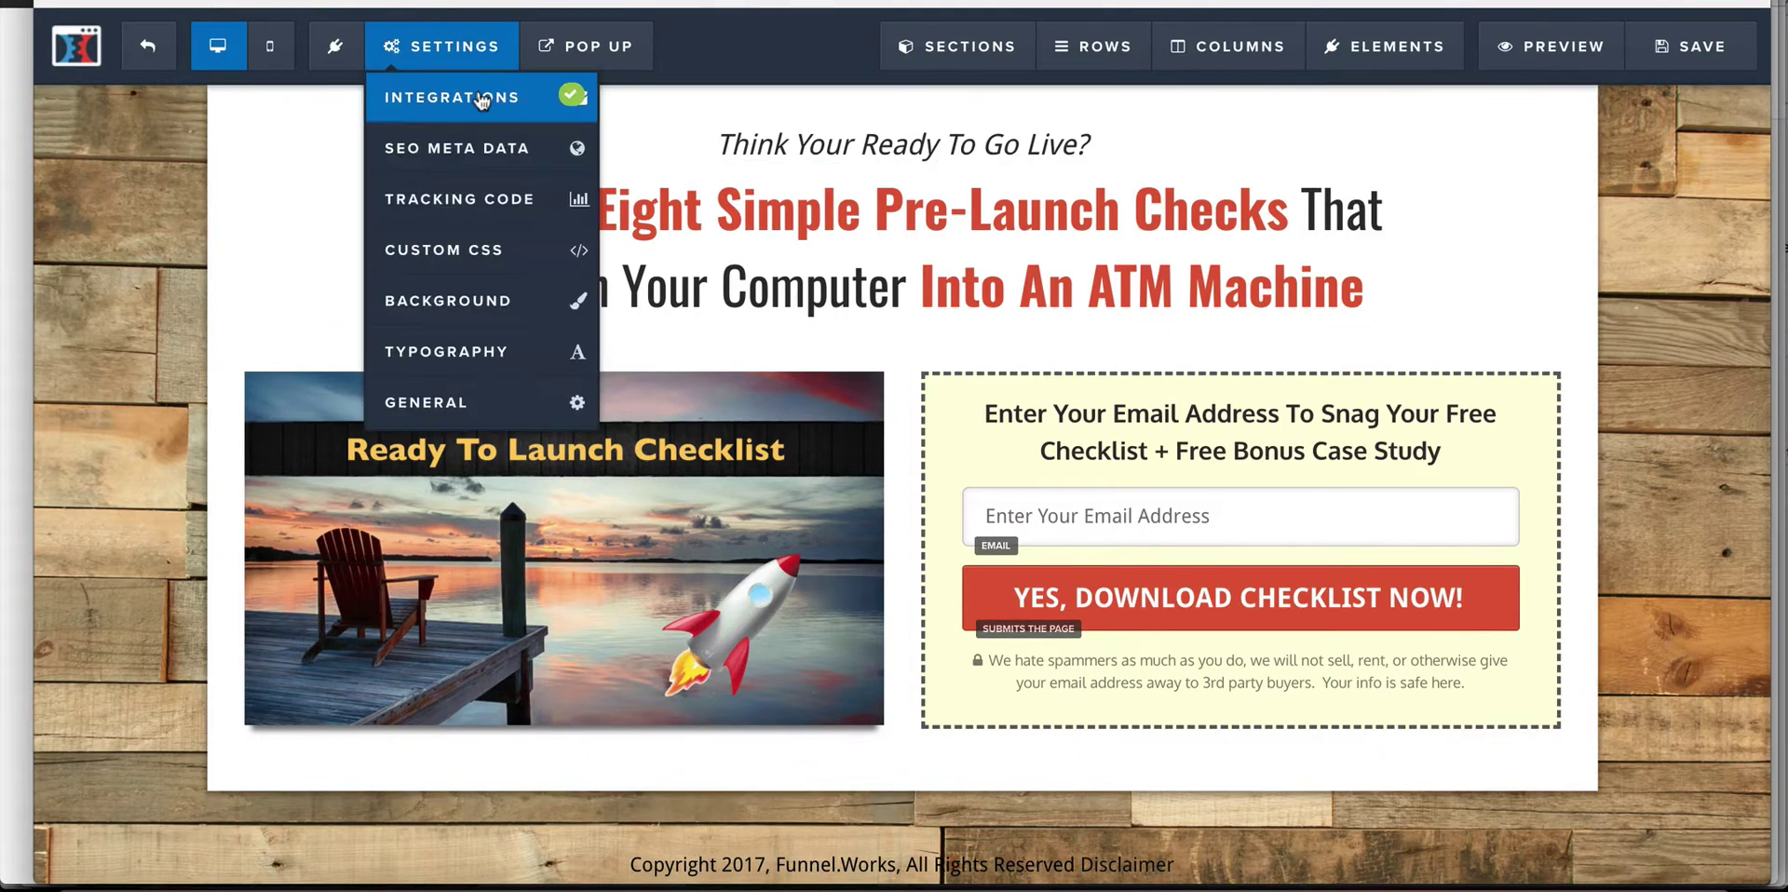
left_click(481, 100)
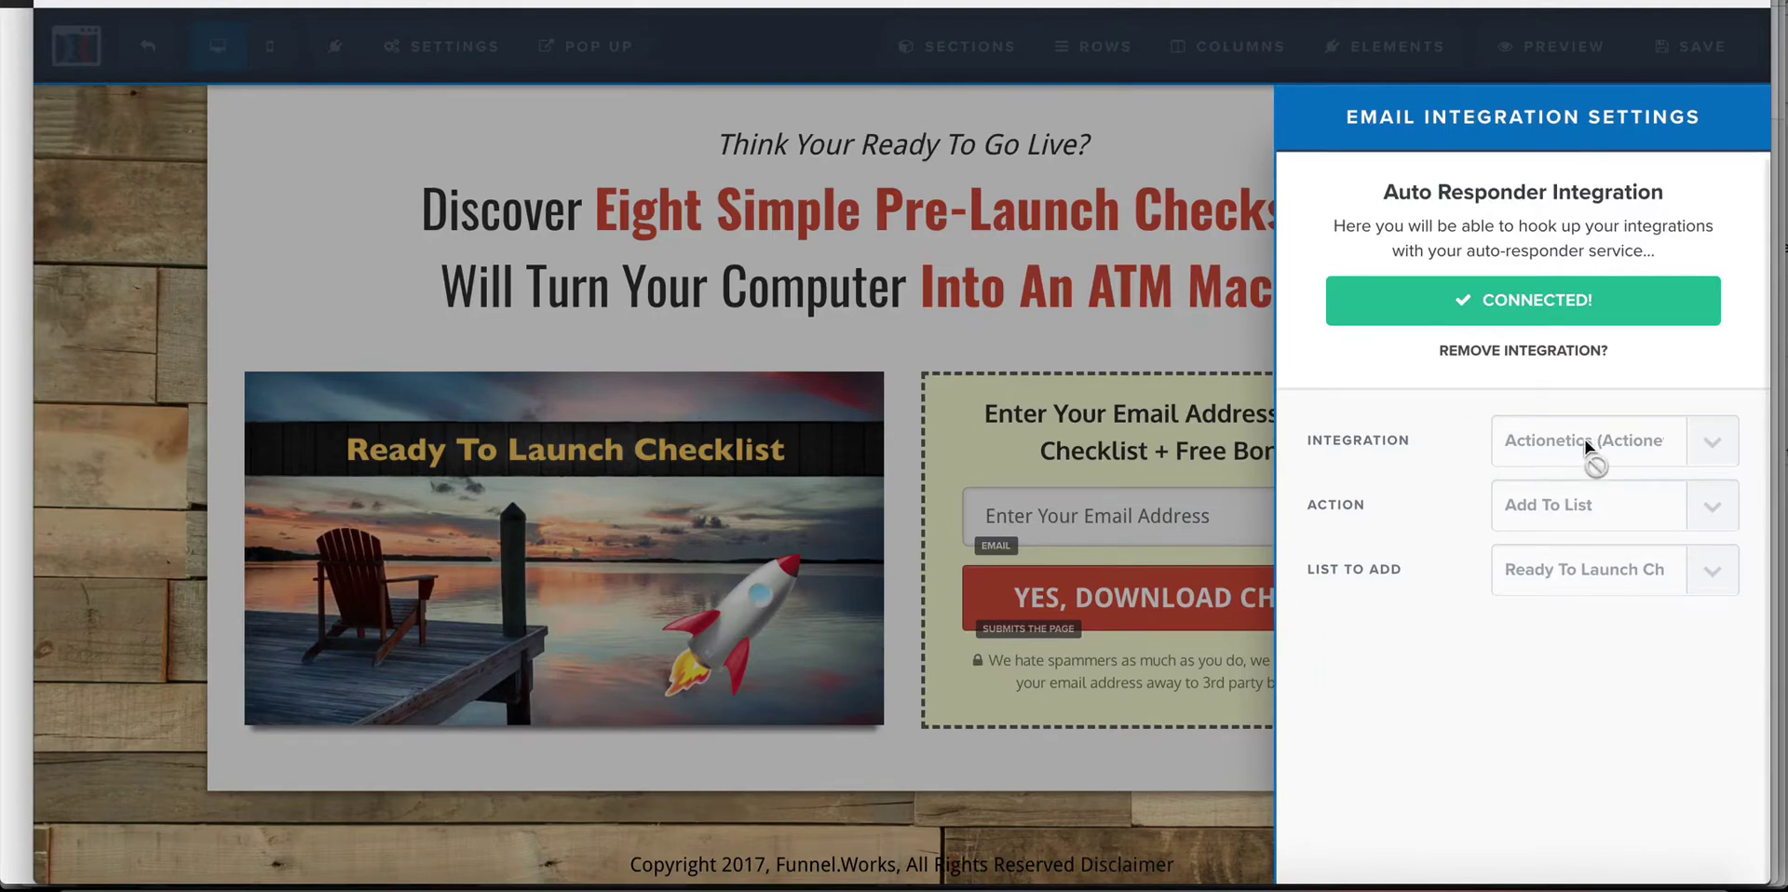
left_click(937, 337)
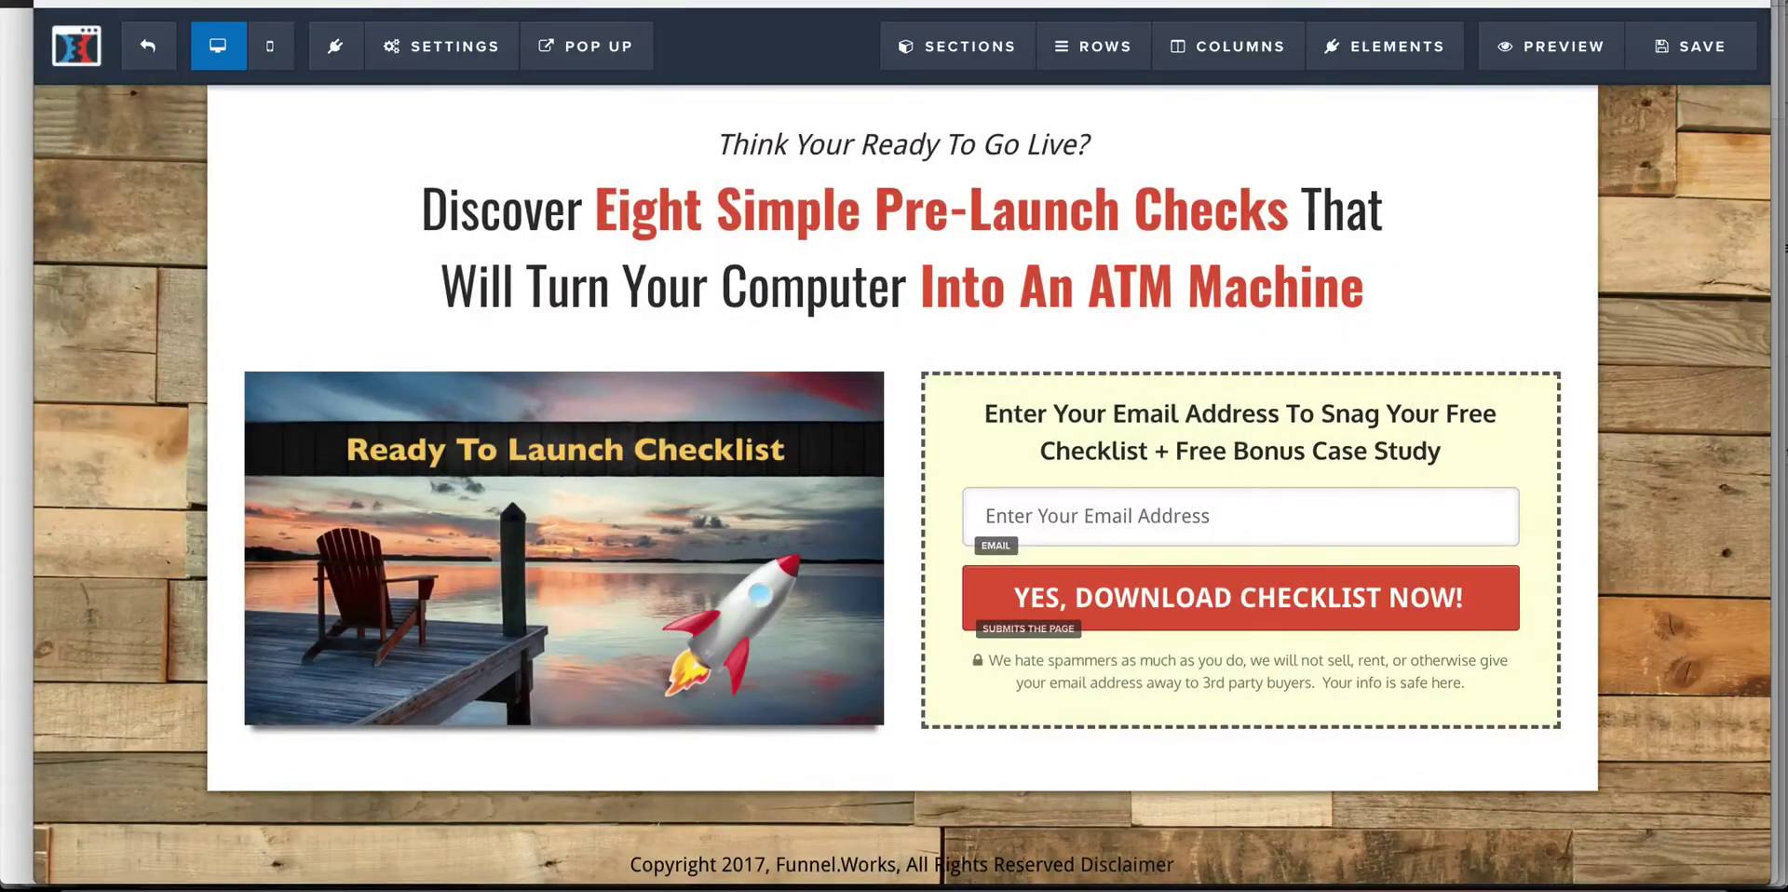
left_click(148, 44)
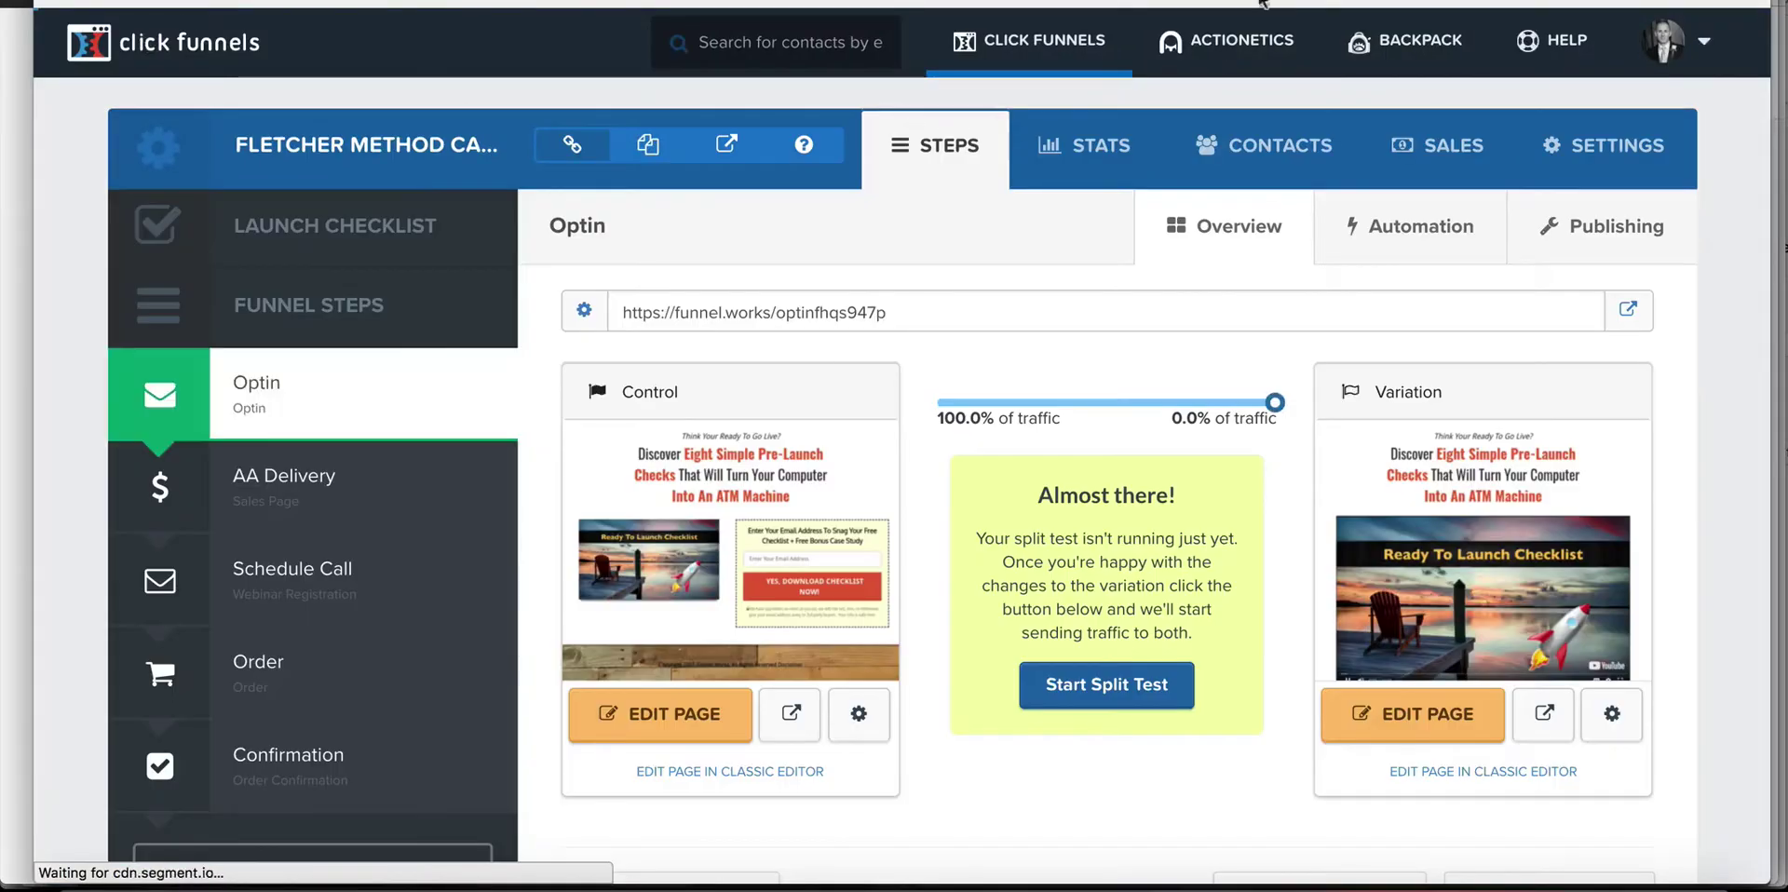
Fill in a new email list form with the name Prospects List (Testing) and group tag Testing, and return to the email lists
mouse_move(1241, 34)
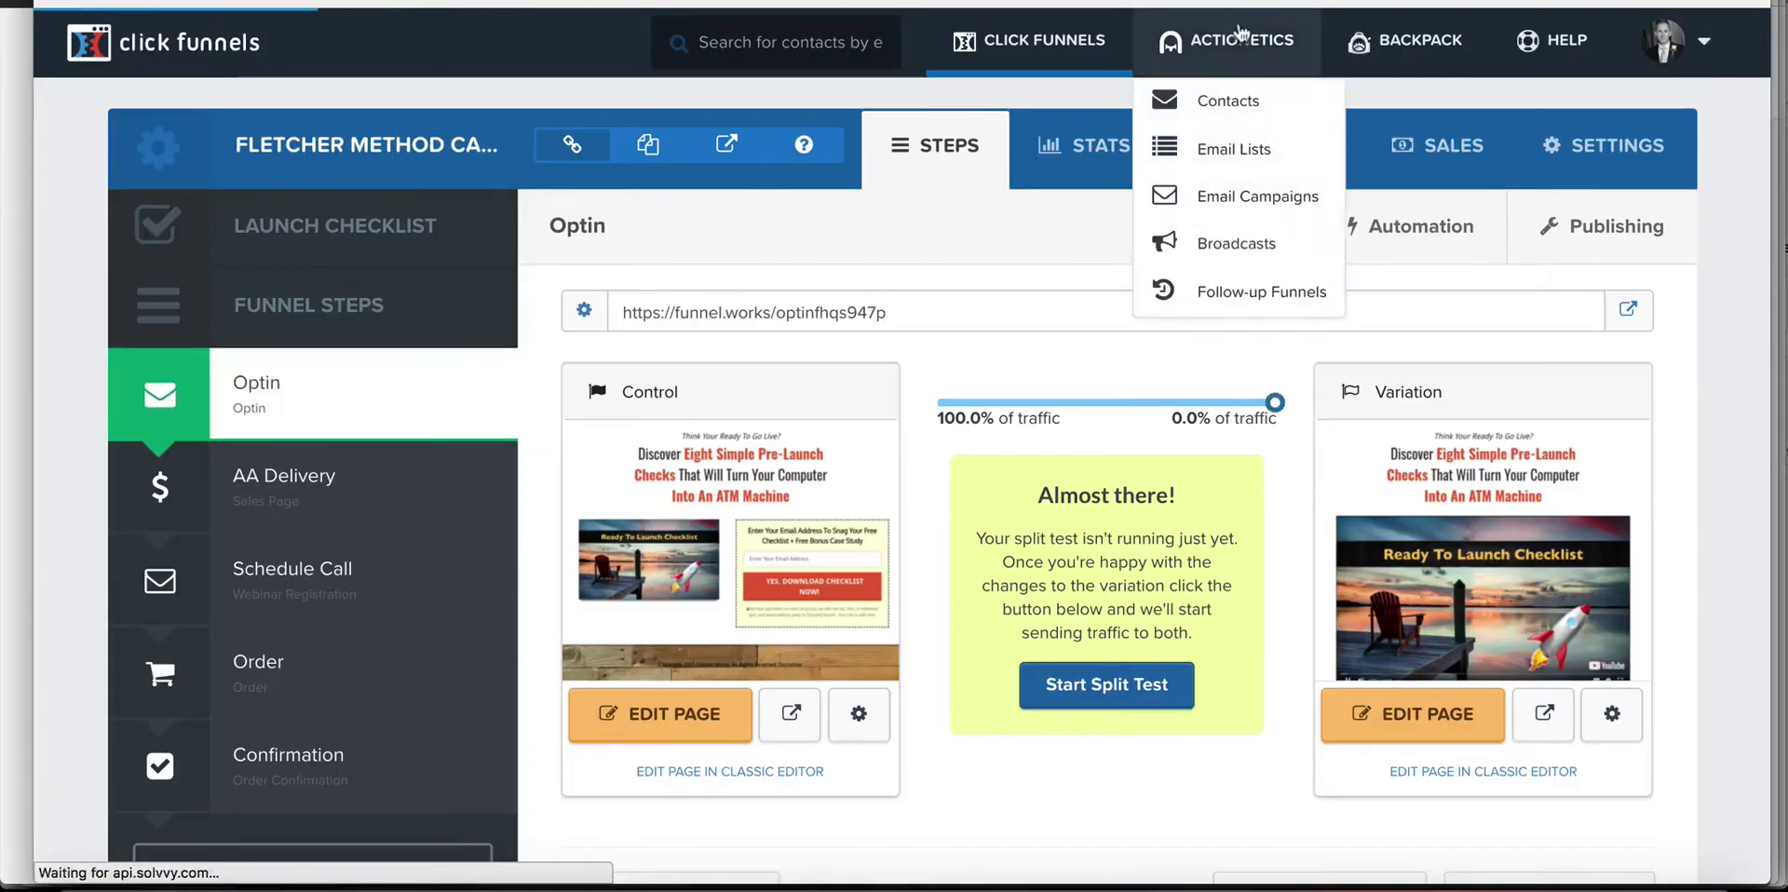
left_click(1249, 153)
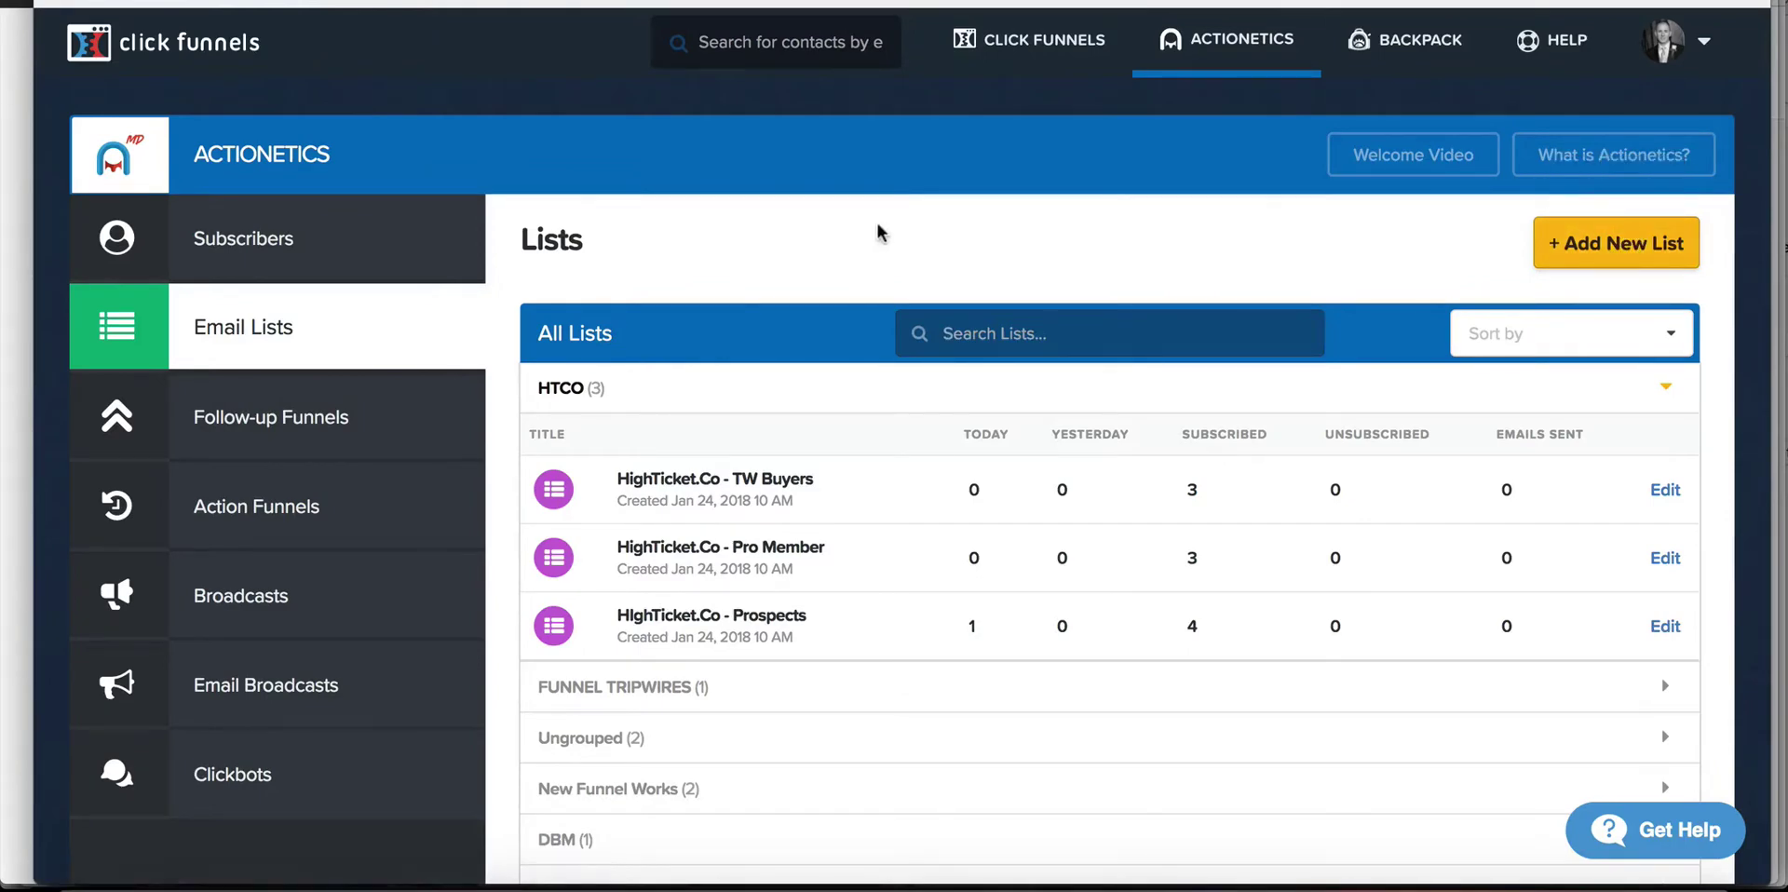
left_click(1592, 263)
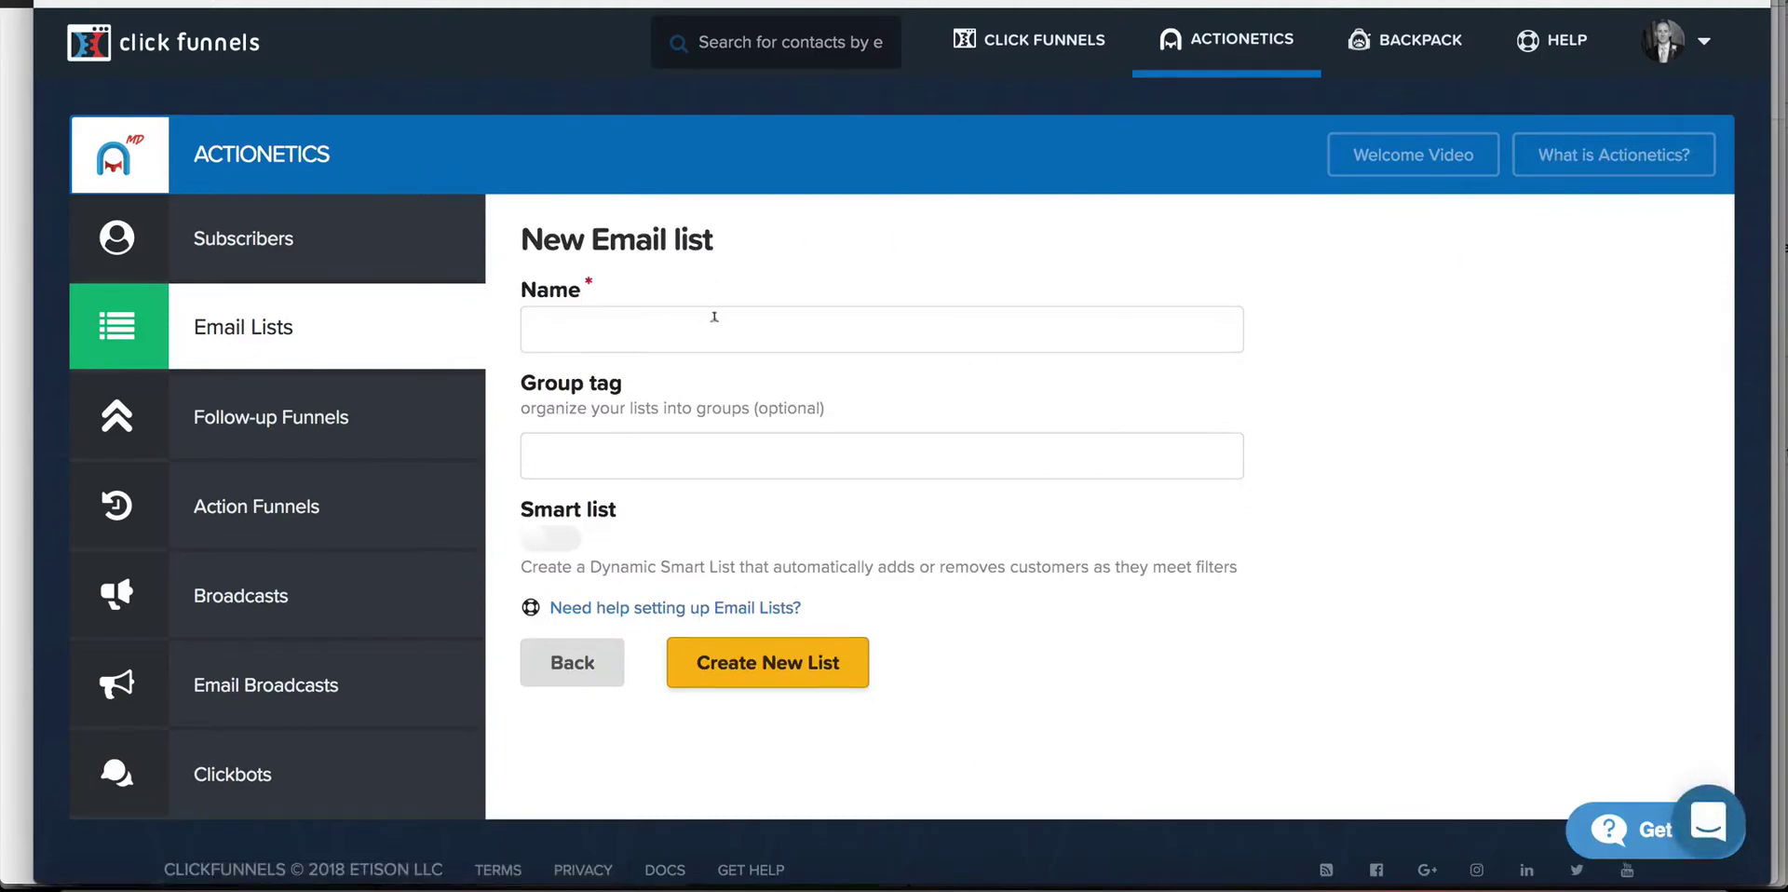
left_click(707, 326)
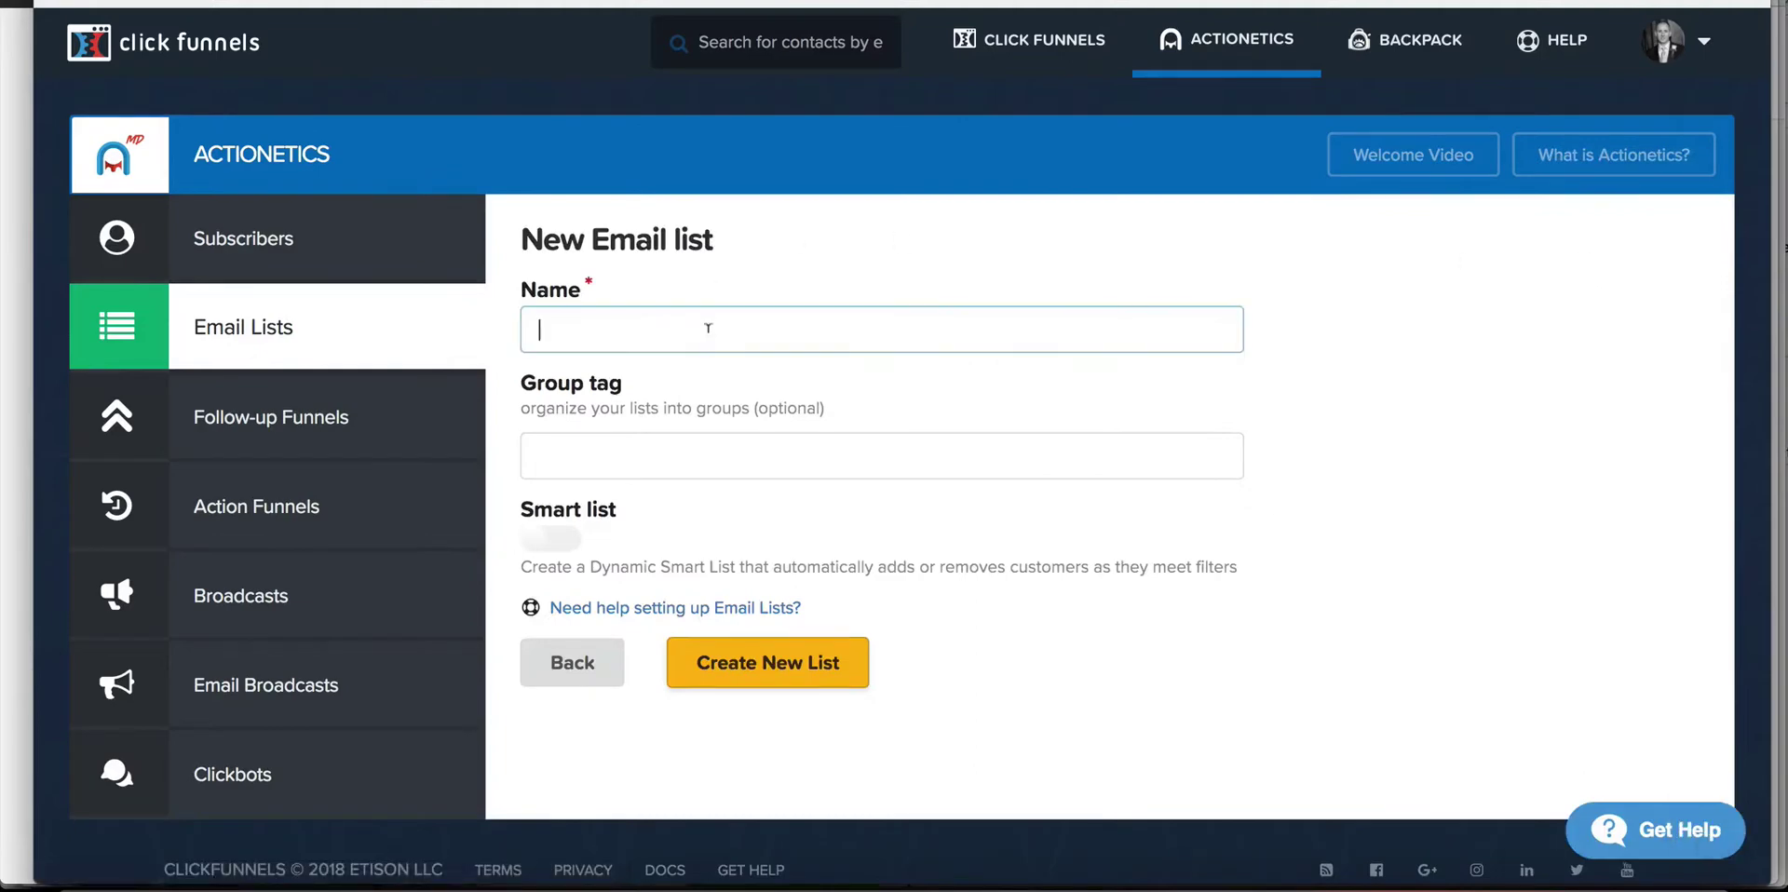
type("Prospects List (Testing)")
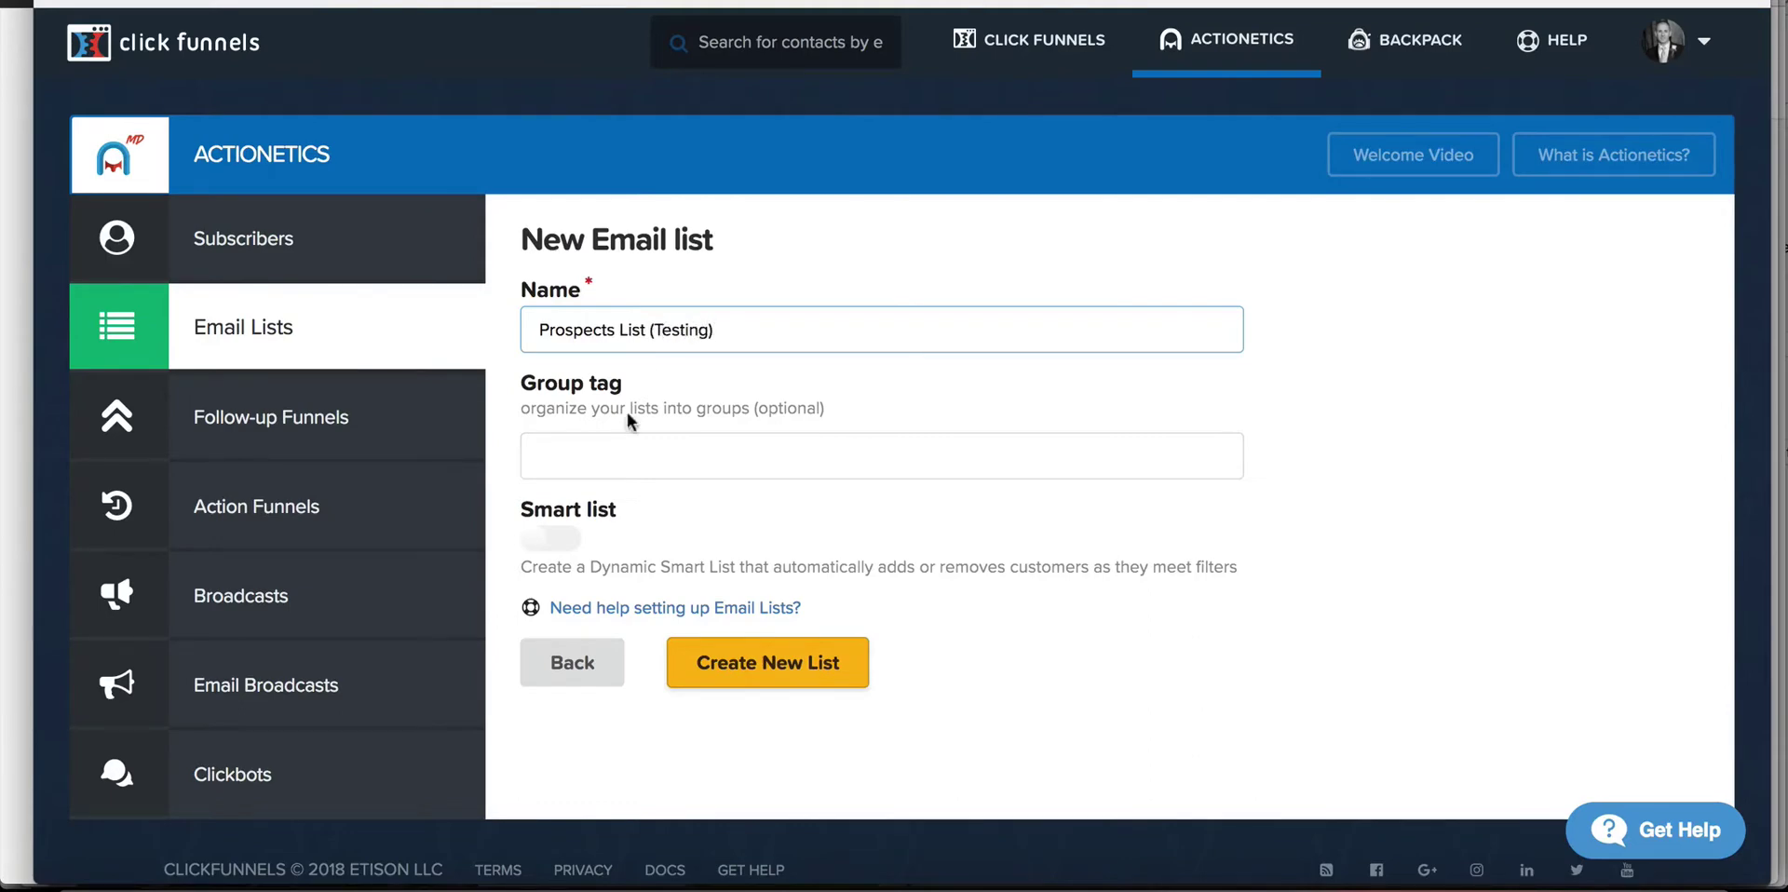
left_click(647, 453)
type("T")
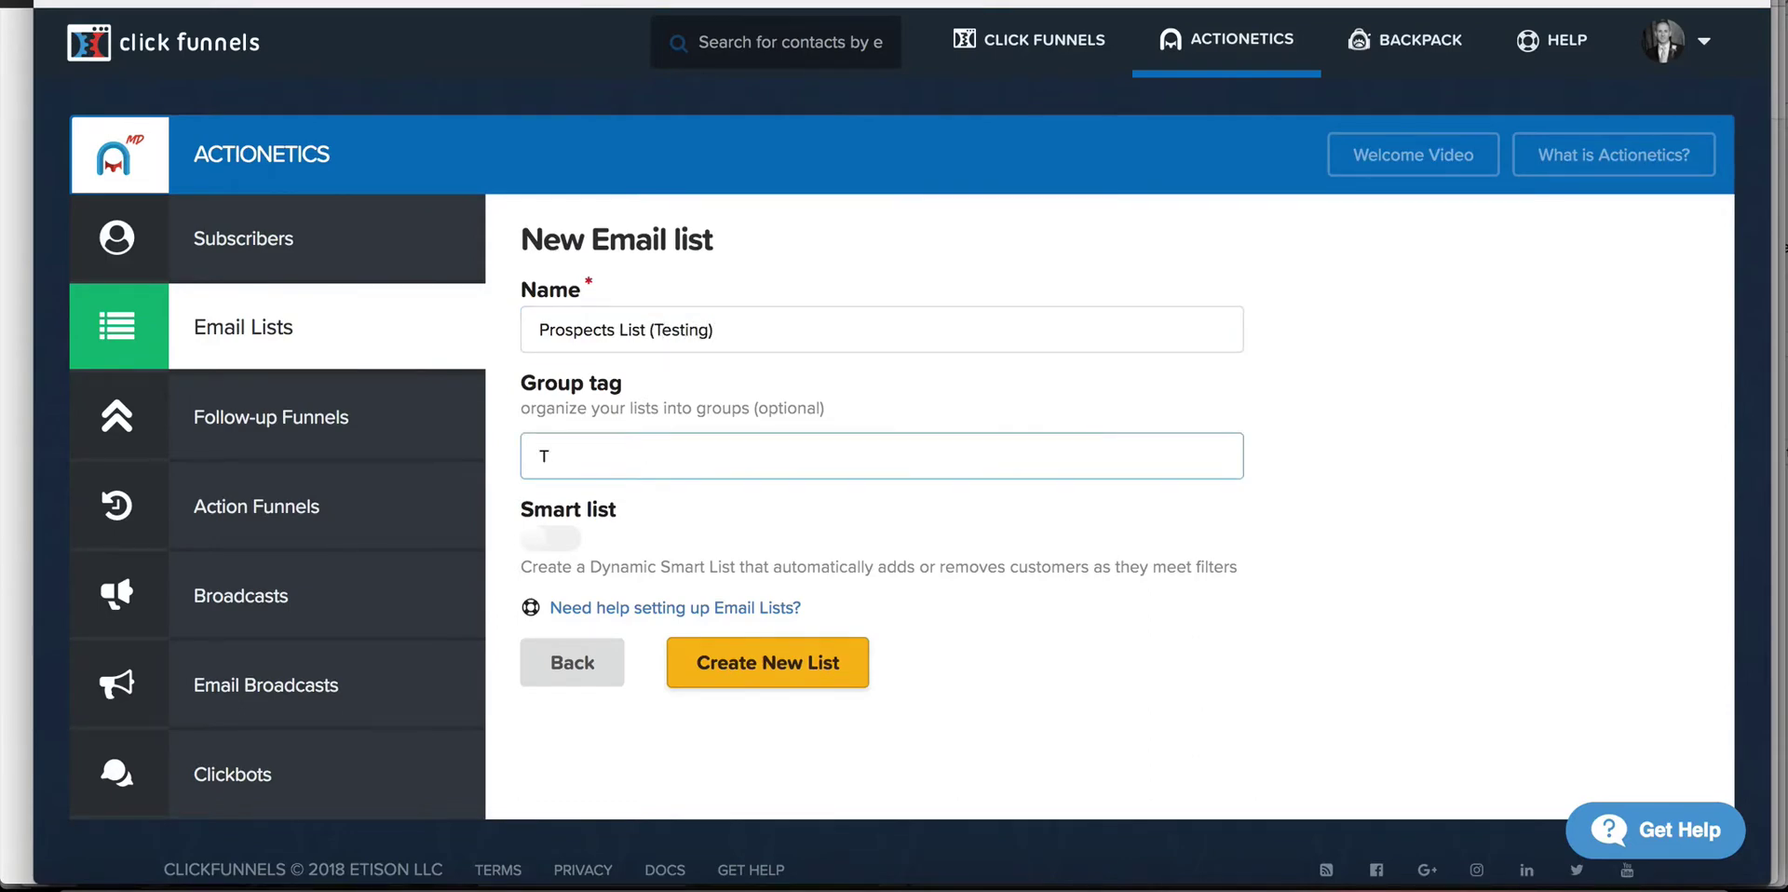
type("esting")
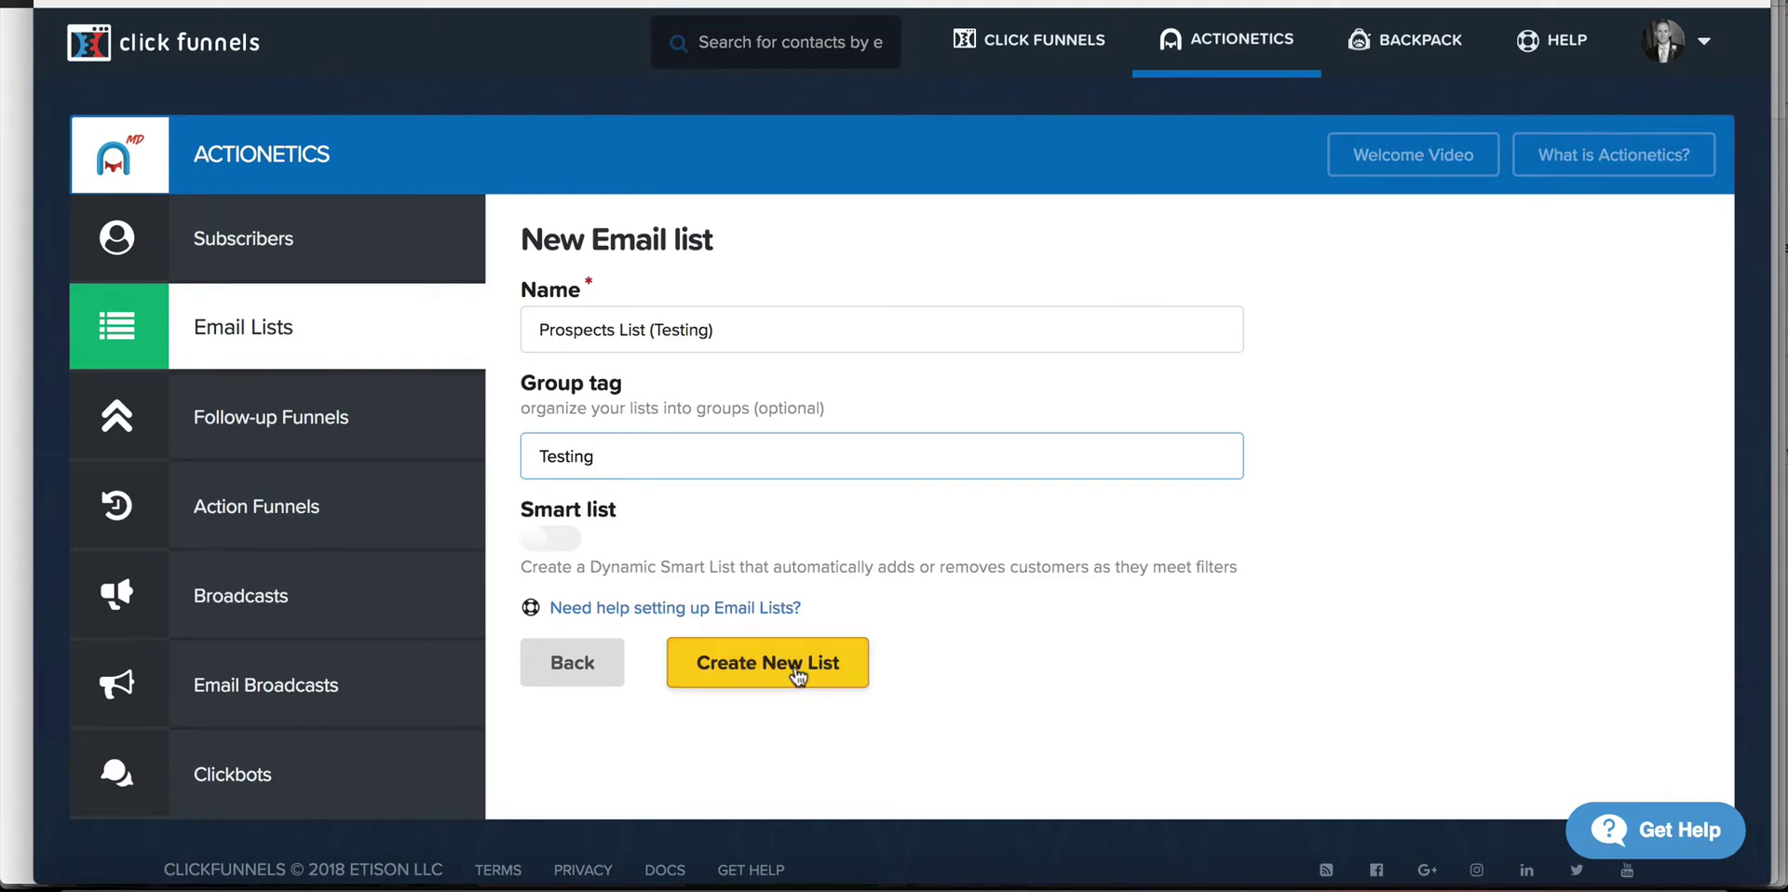
left_click(261, 325)
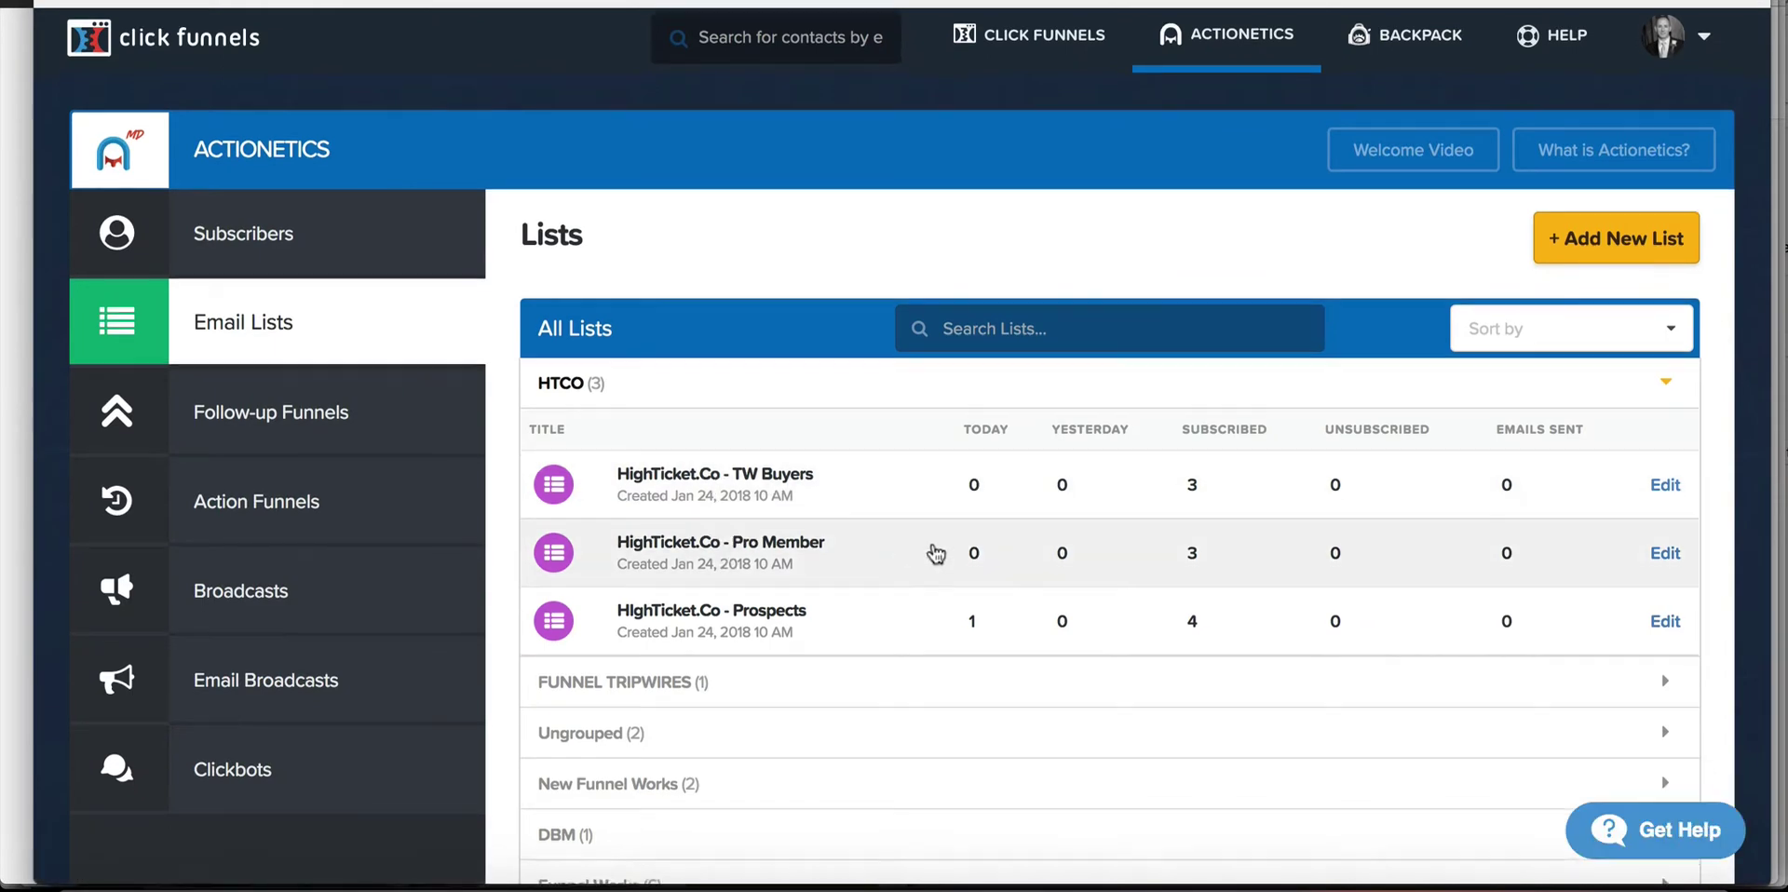
Search the funnels for CAC and open the Fletcher Method CAC Funnel
scroll(935, 553, "down", 3)
scroll(934, 553, "up", 3)
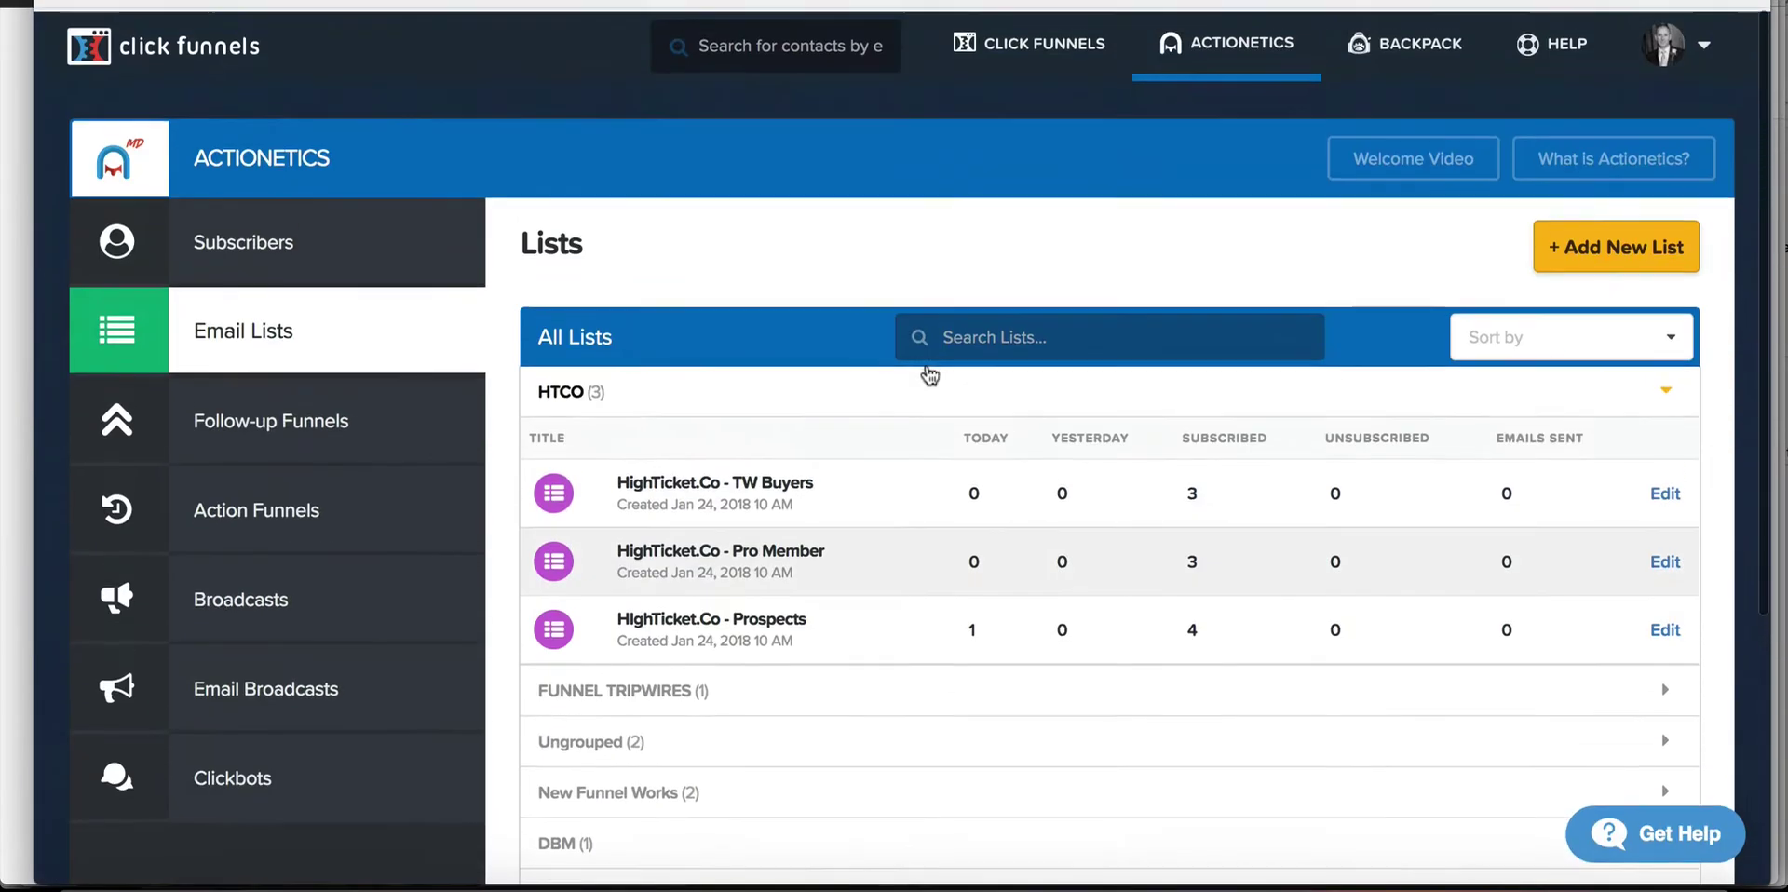
mouse_move(1029, 42)
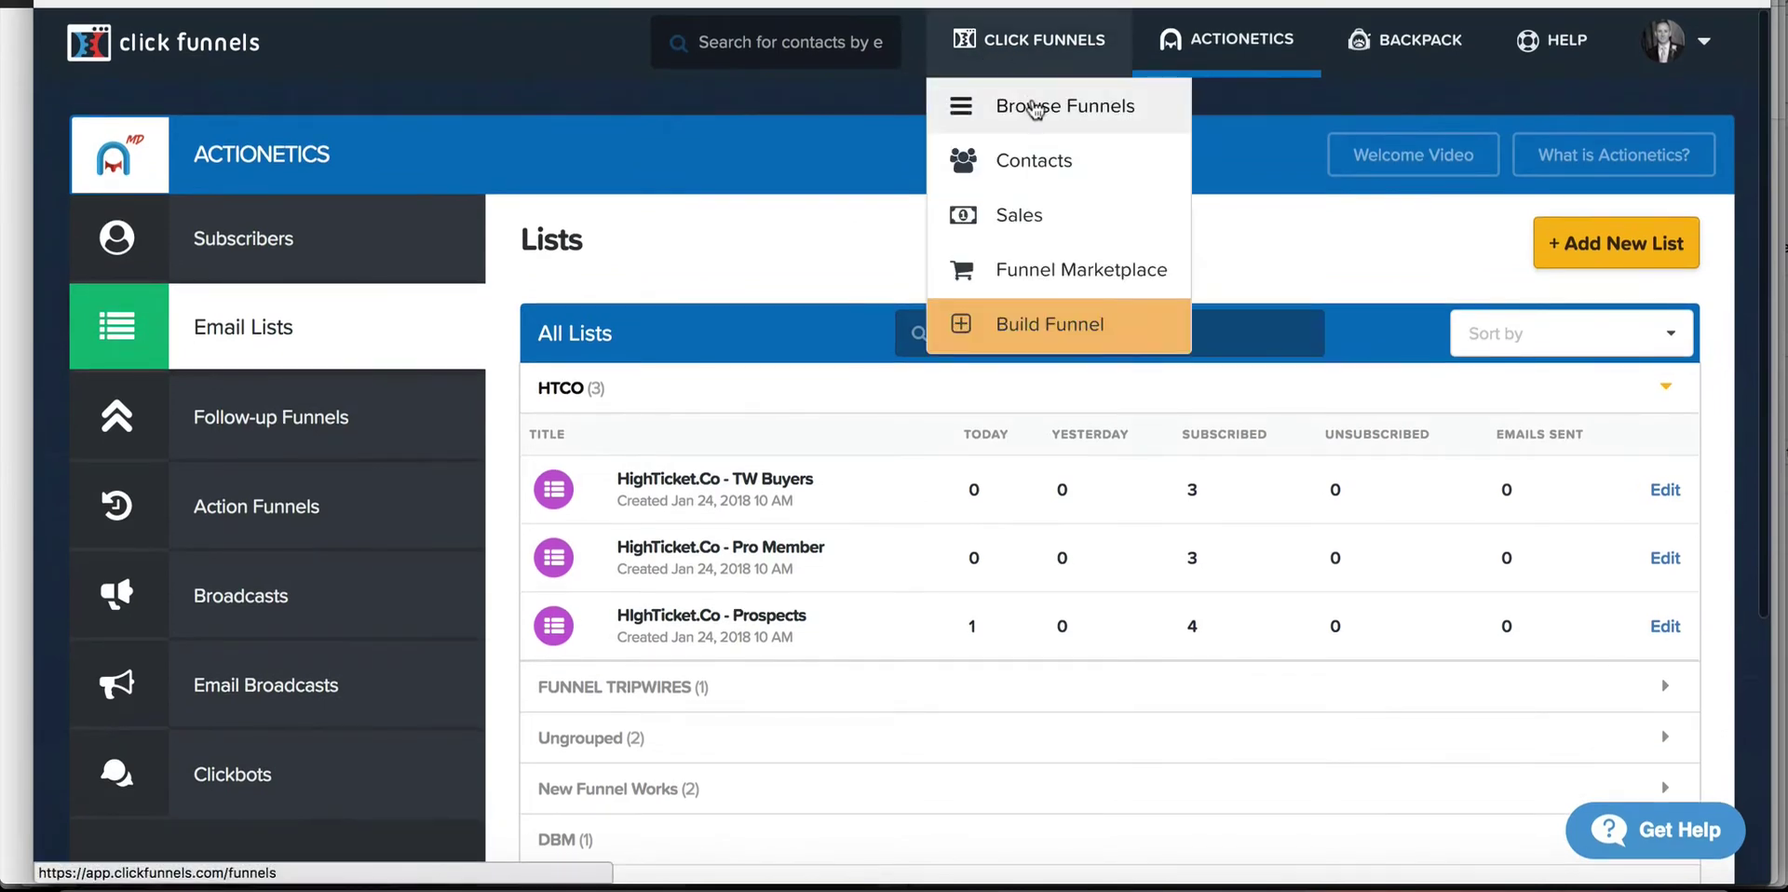
left_click(1033, 109)
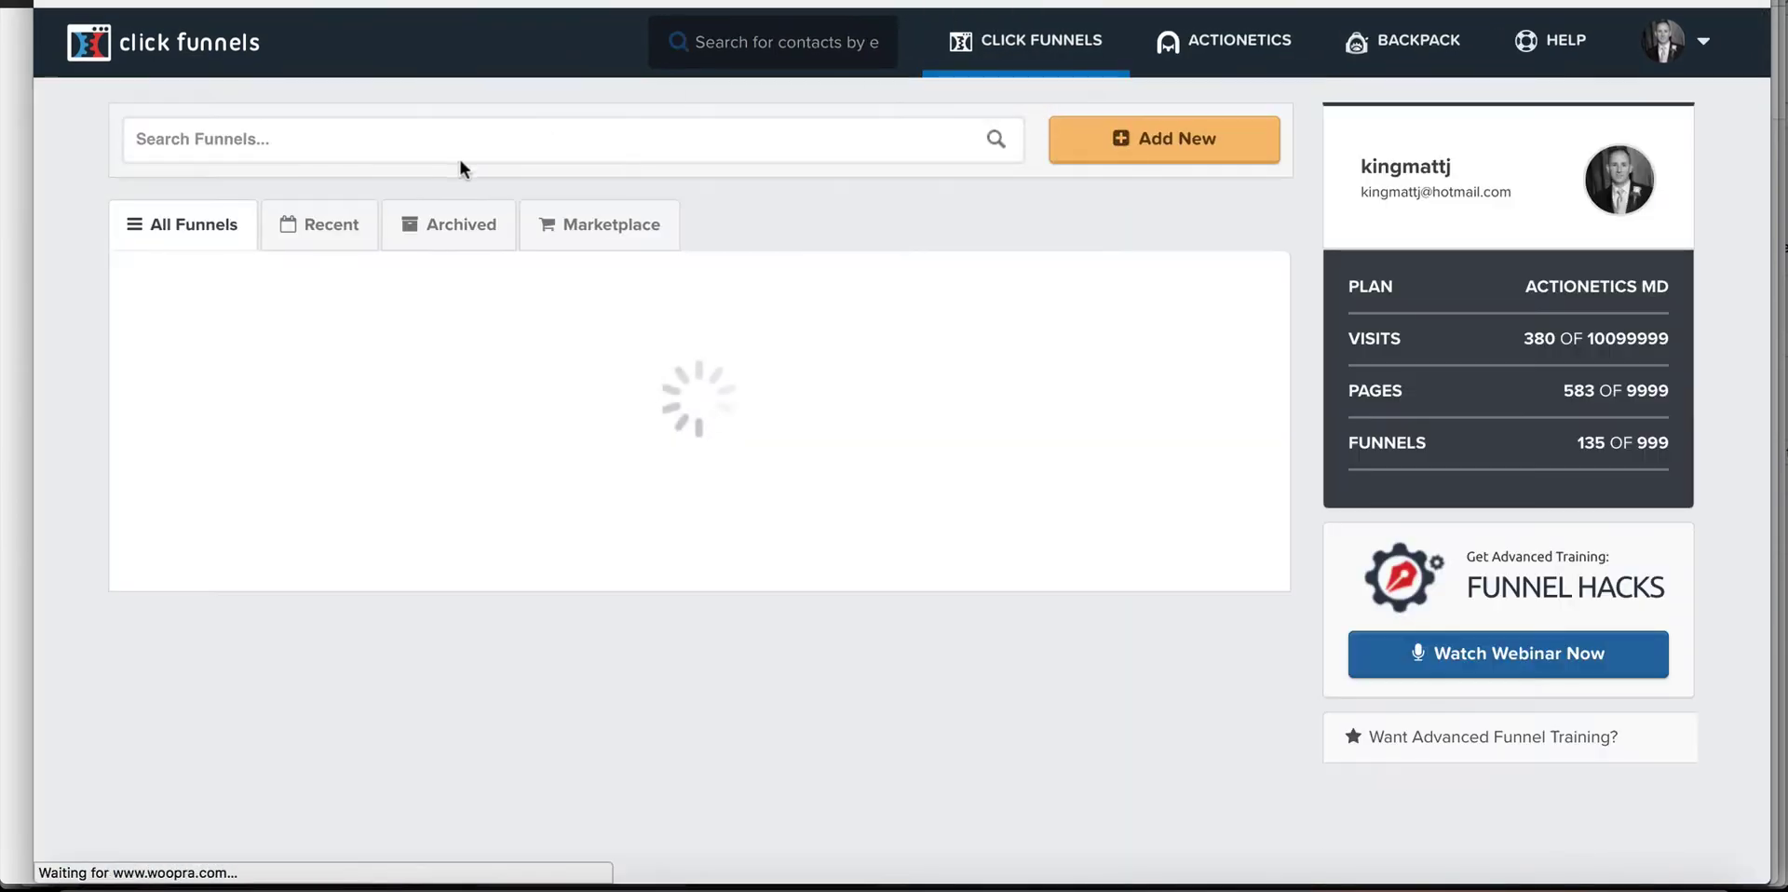
scroll(493, 435, "down", 5)
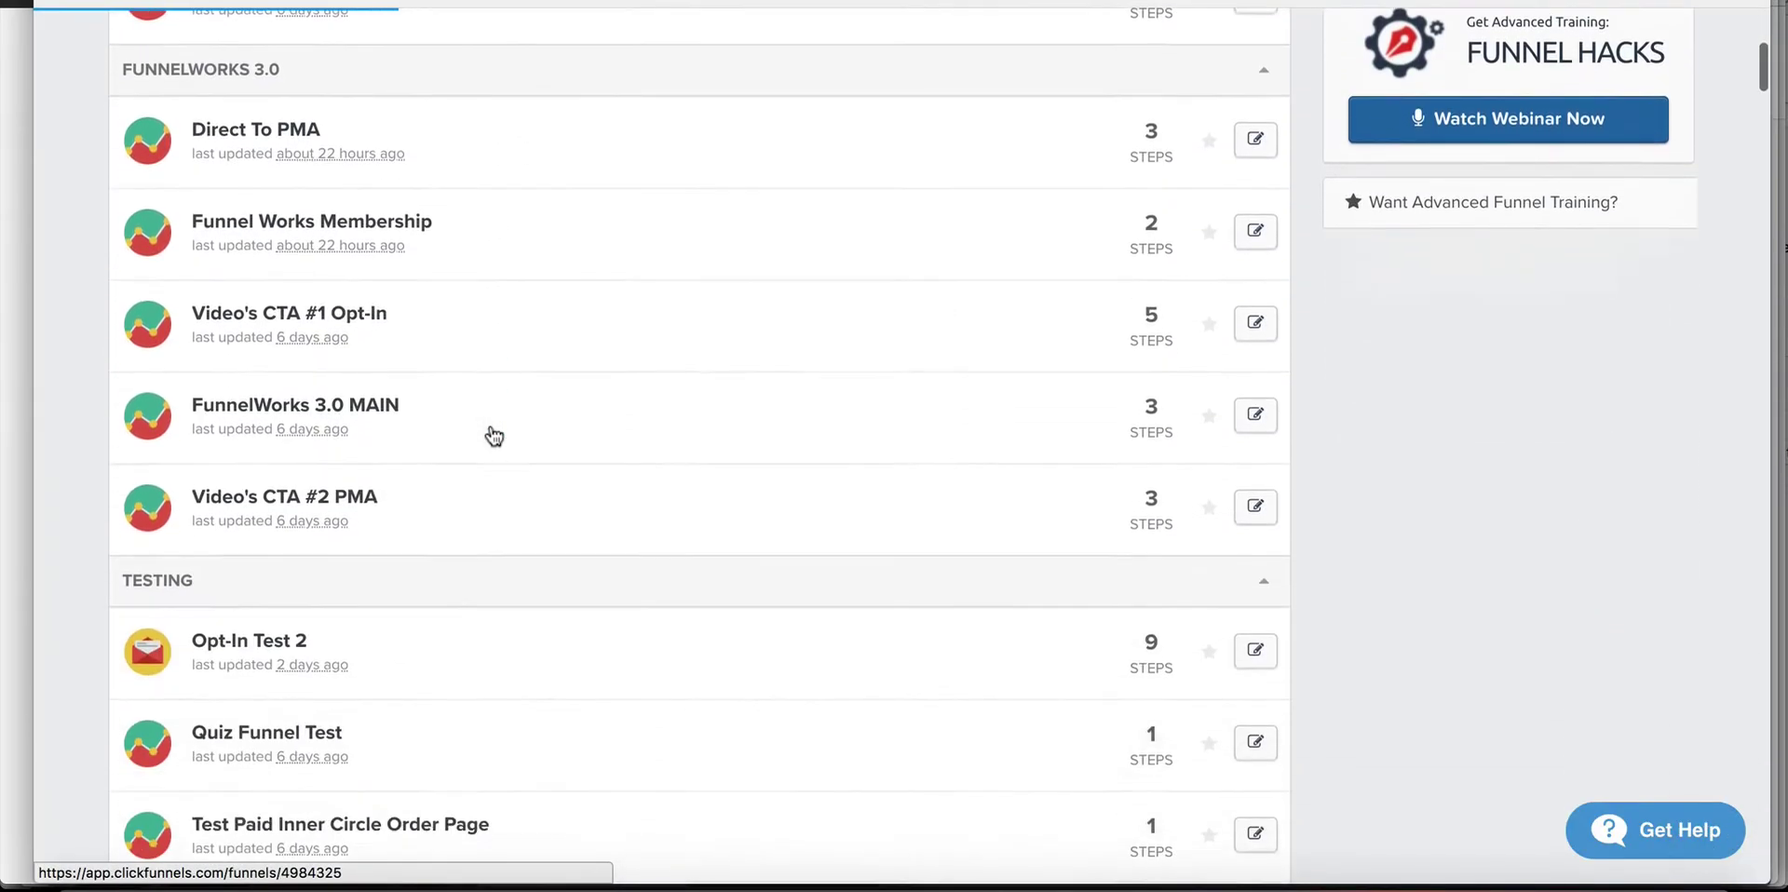
scroll(493, 434, "up", 5)
left_click(438, 144)
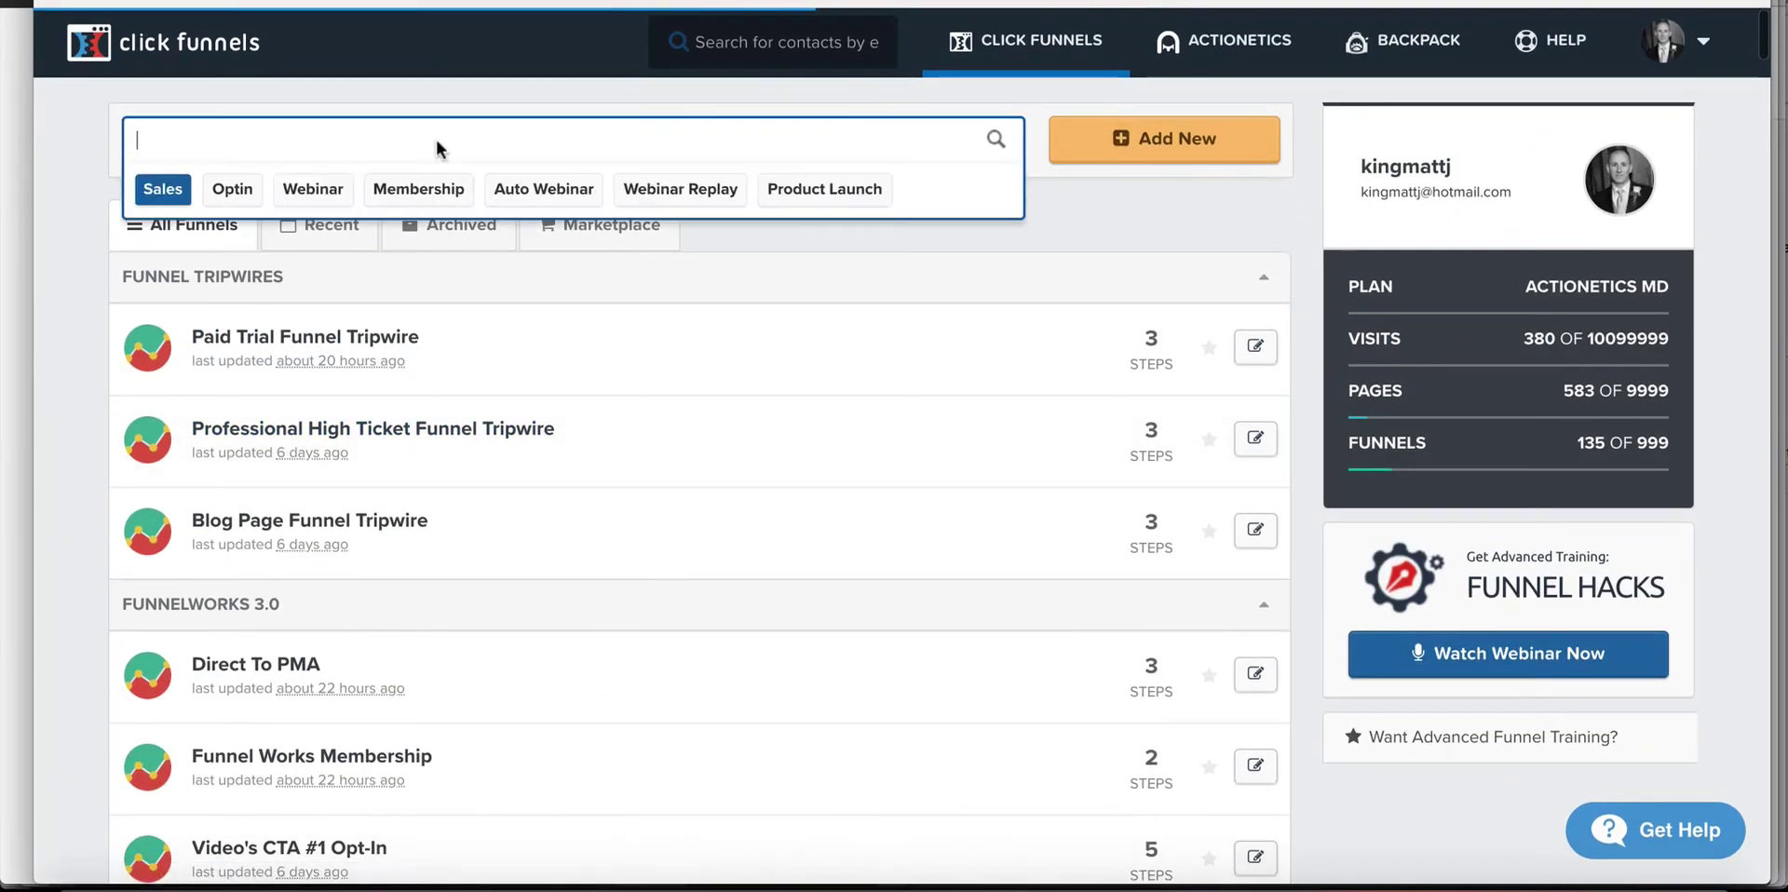
type("CAC")
key("Return")
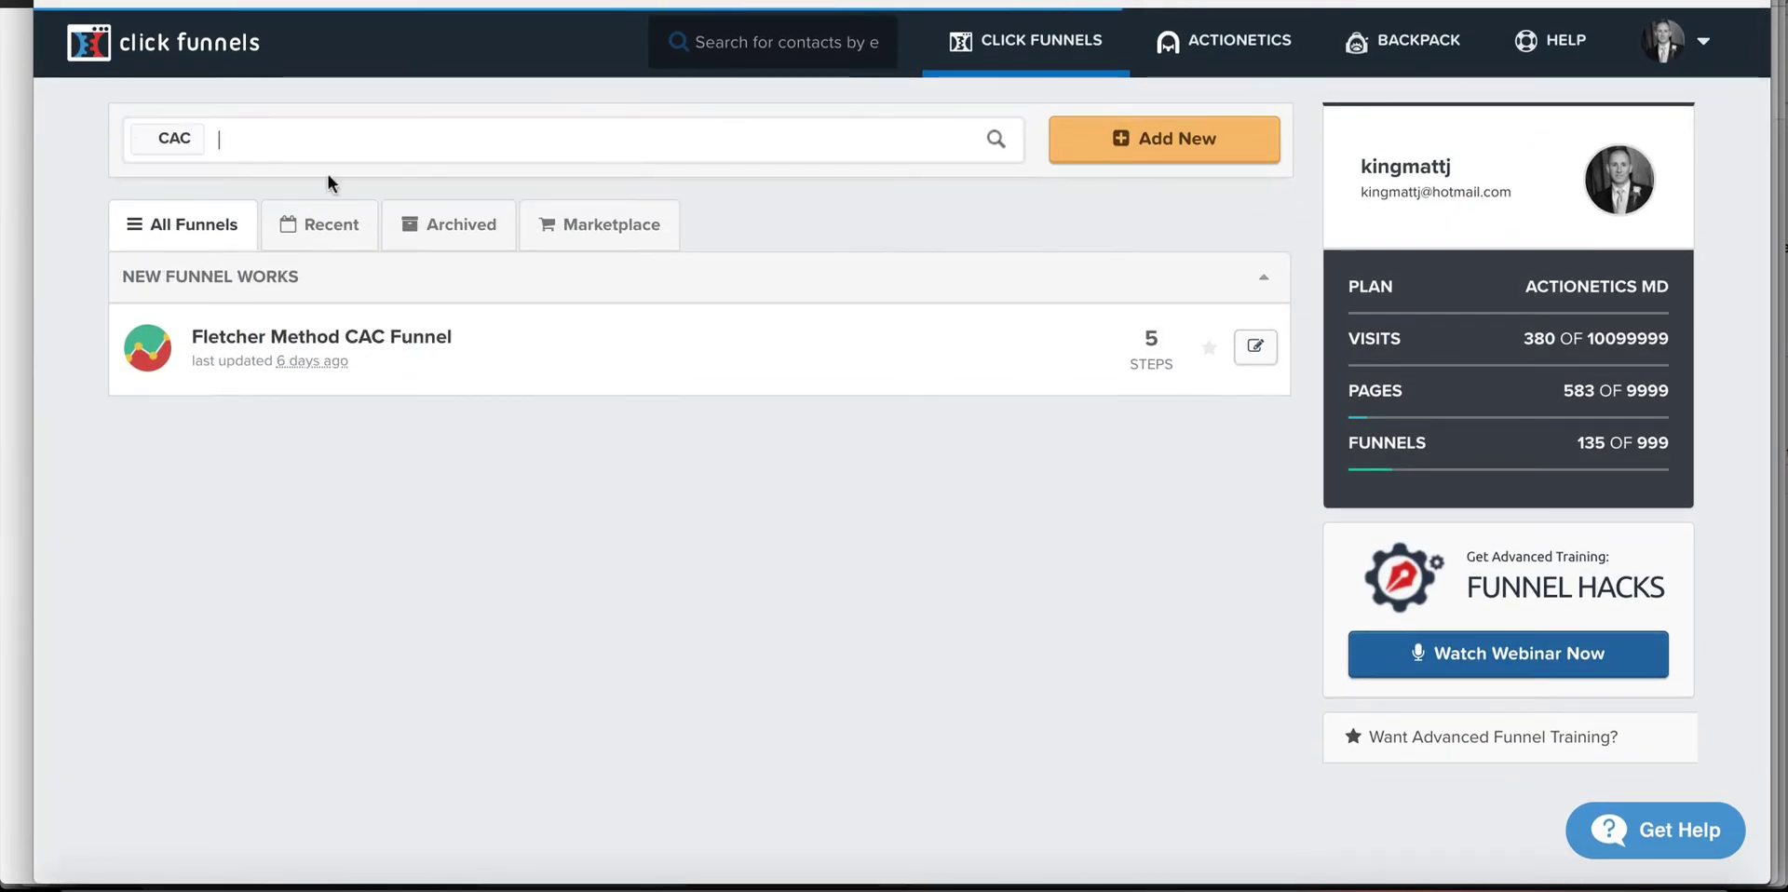
left_click(291, 337)
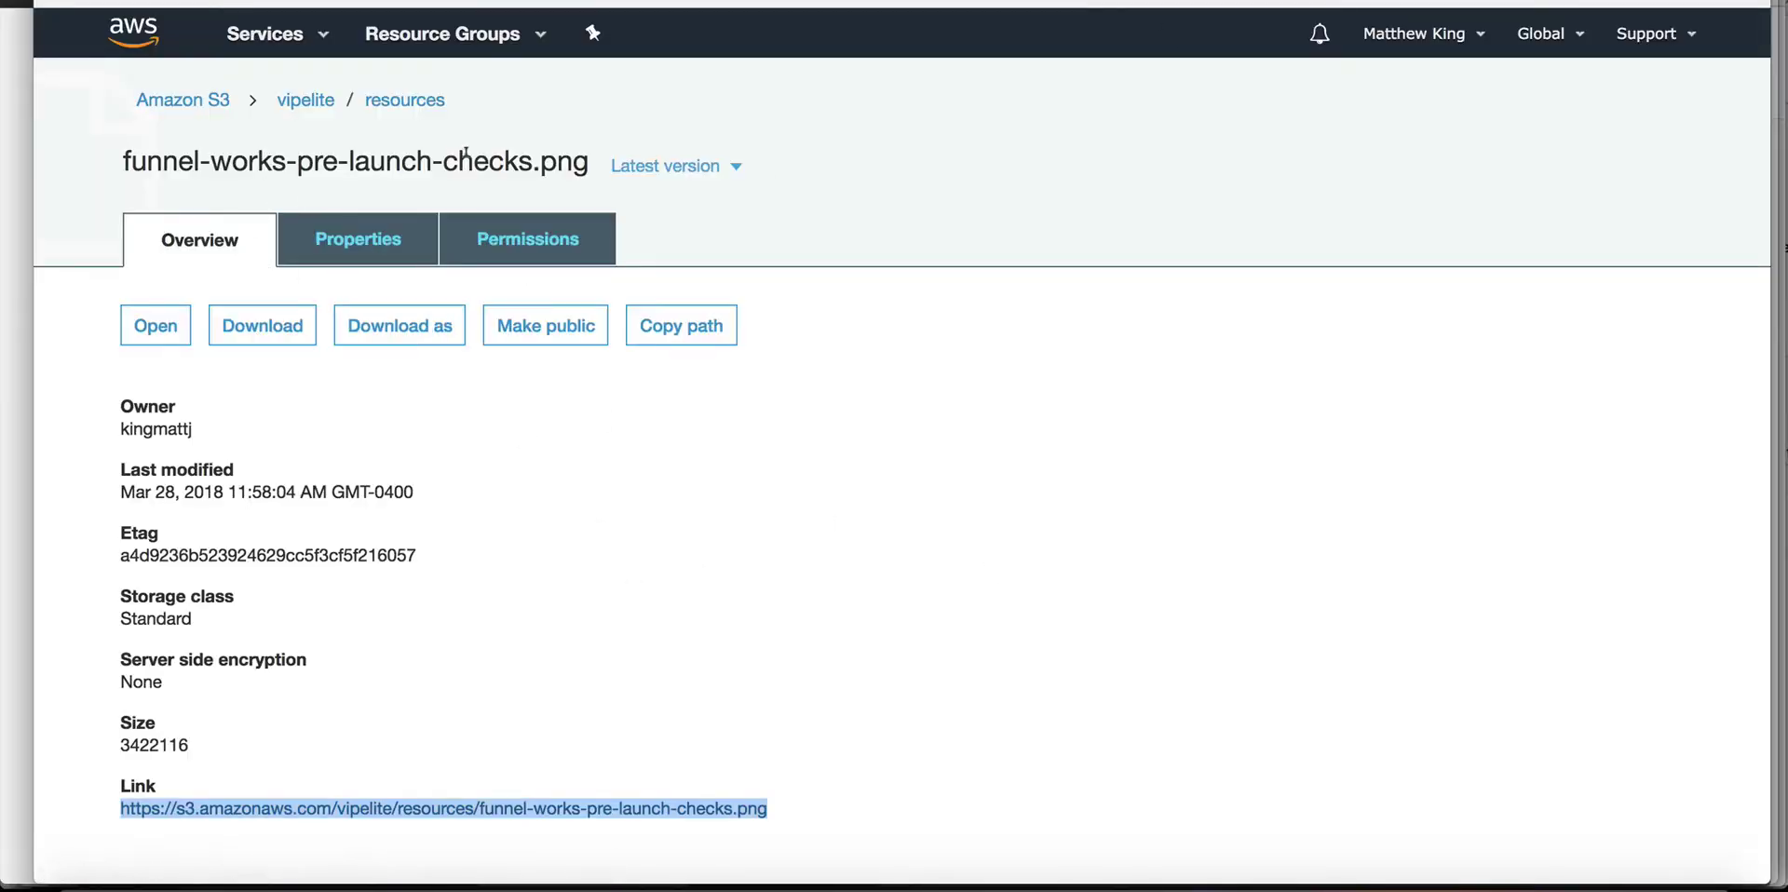
Switch to Amazon S3 and examine the details and link of funnel-works-pre-launch-checks.png
scroll(740, 432, "down", 2)
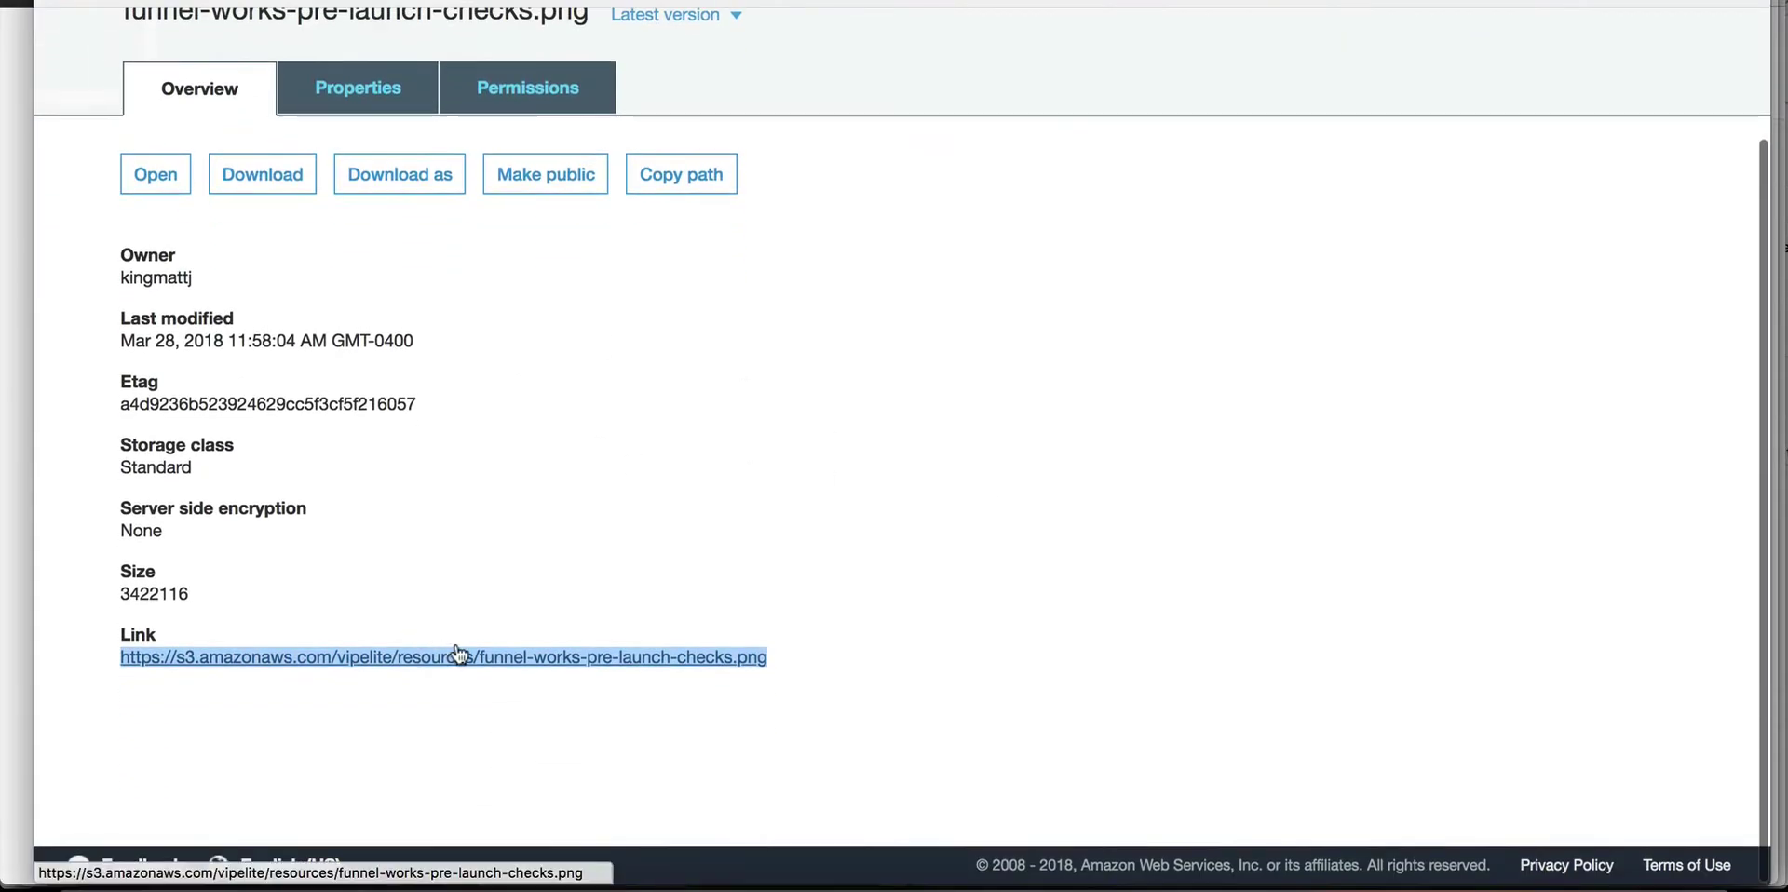
scroll(1003, 468, "up", 2)
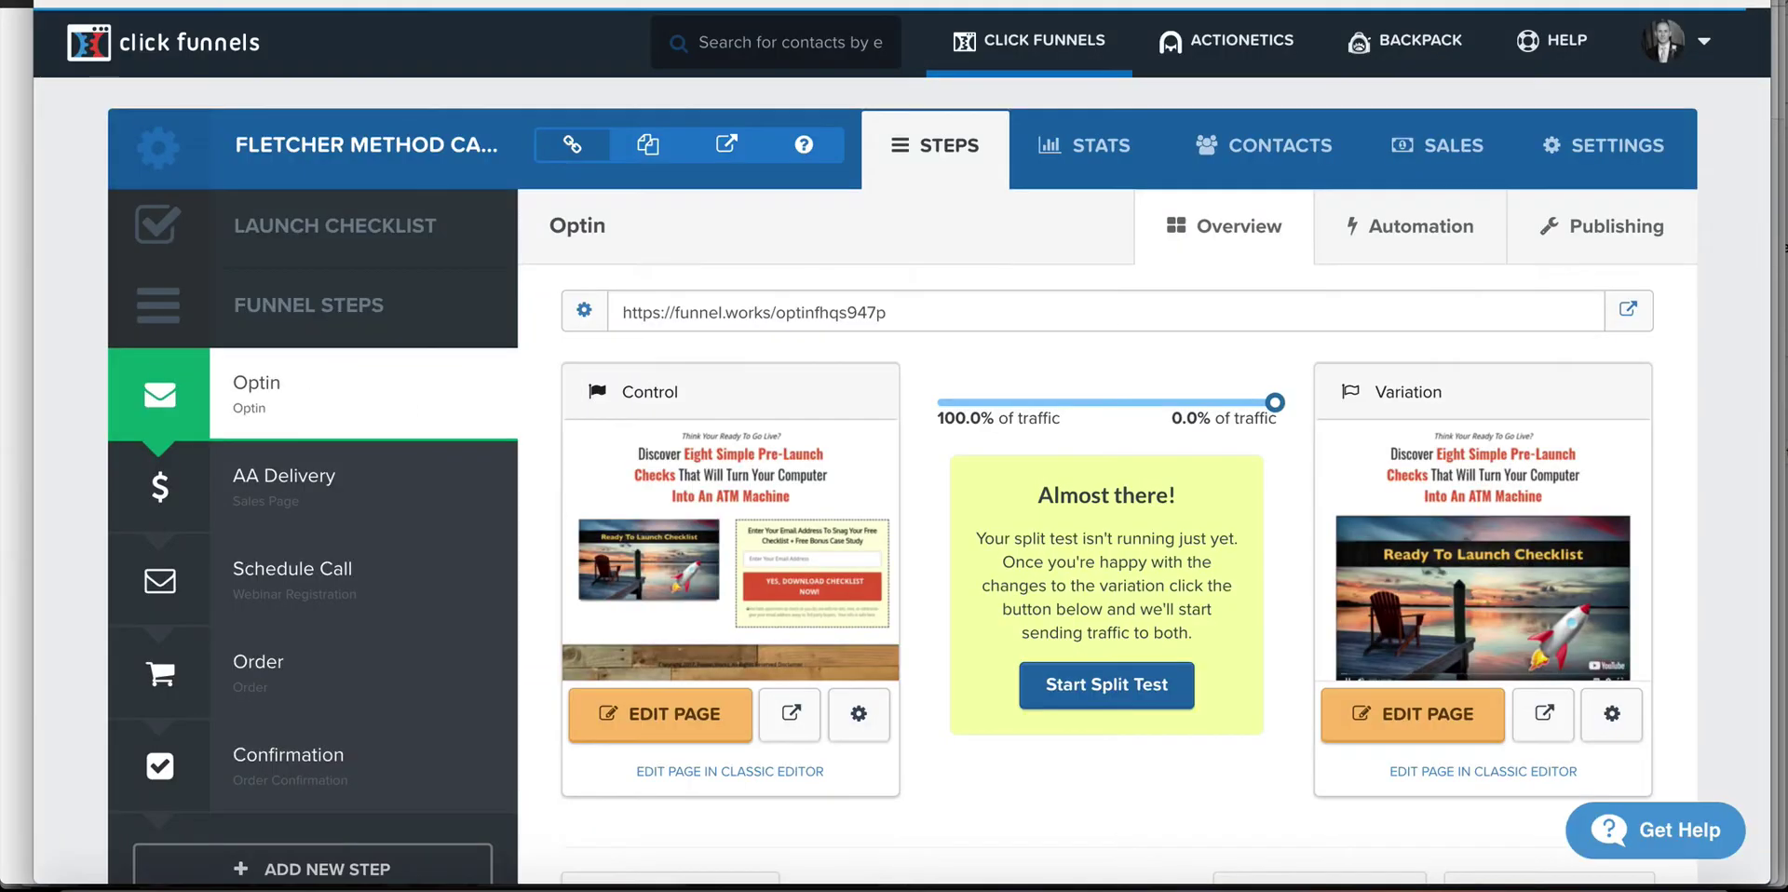
Show the Optin step's automation events and the option for adding a new email
mouse_move(1028, 231)
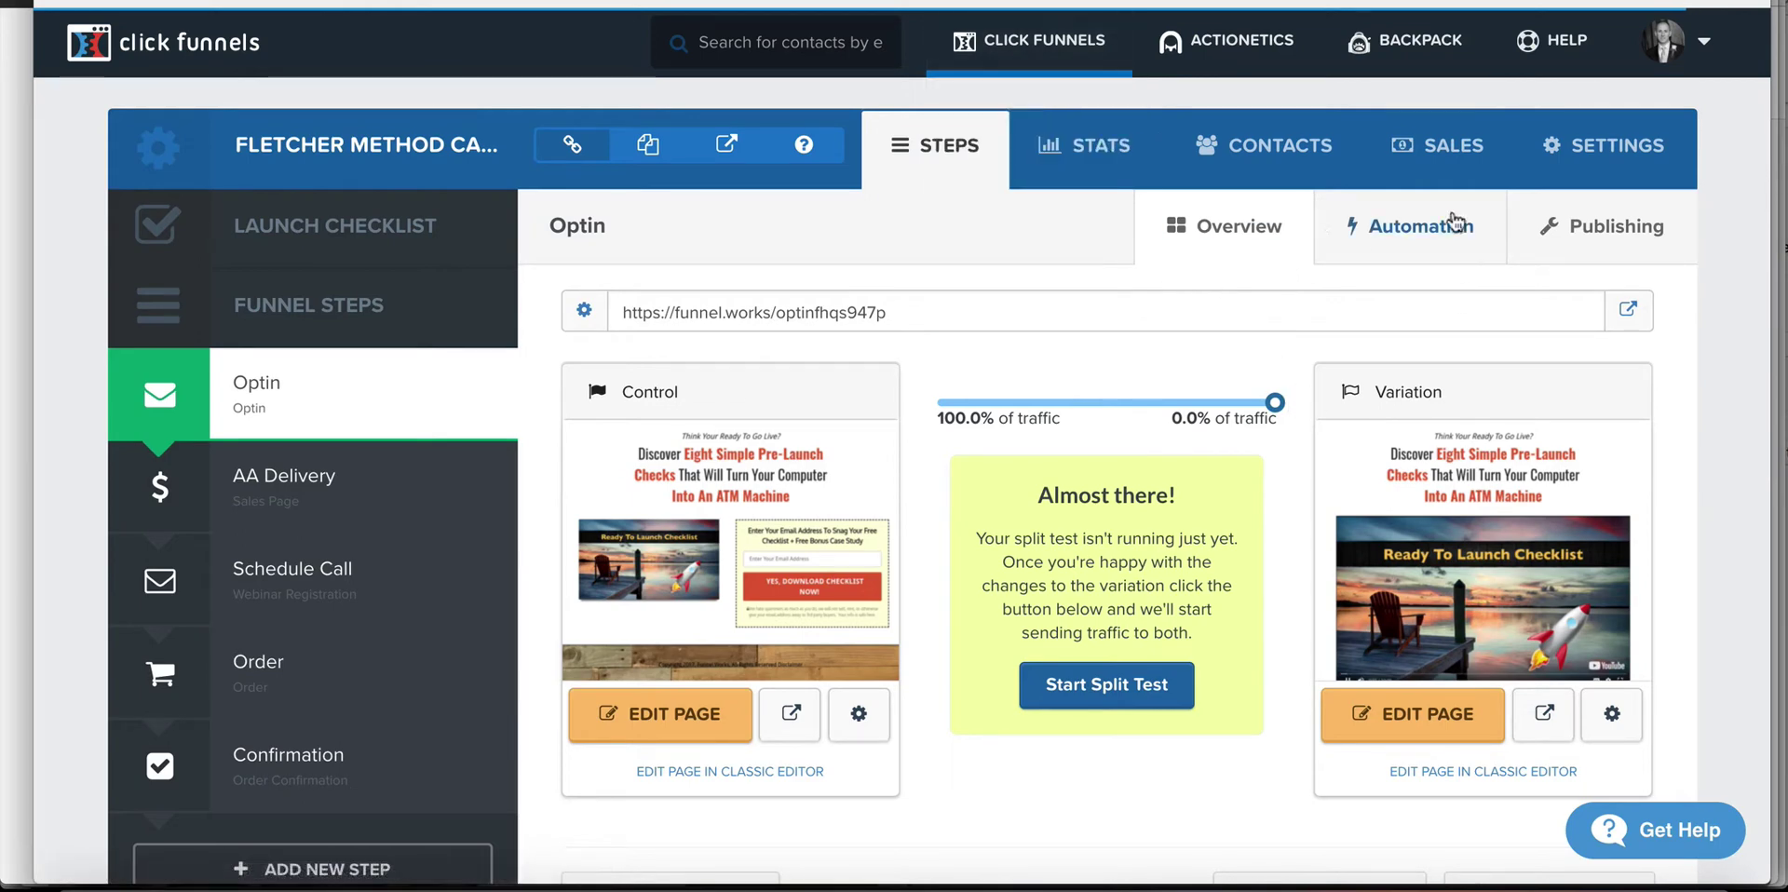
left_click(1417, 244)
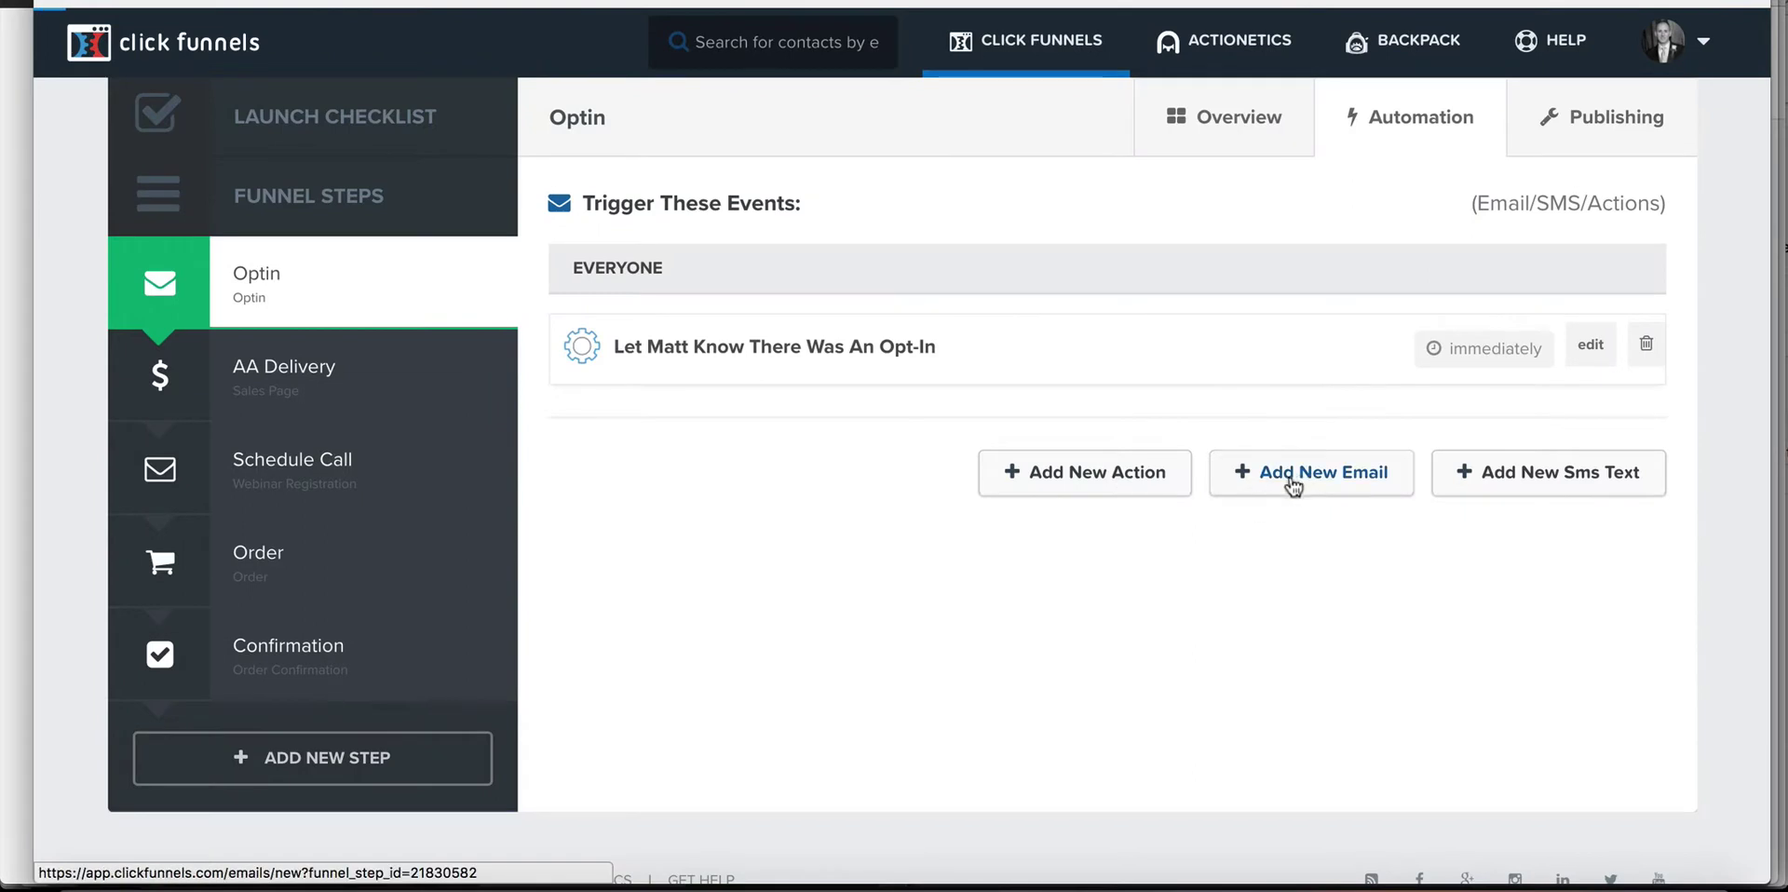
left_click(1298, 482)
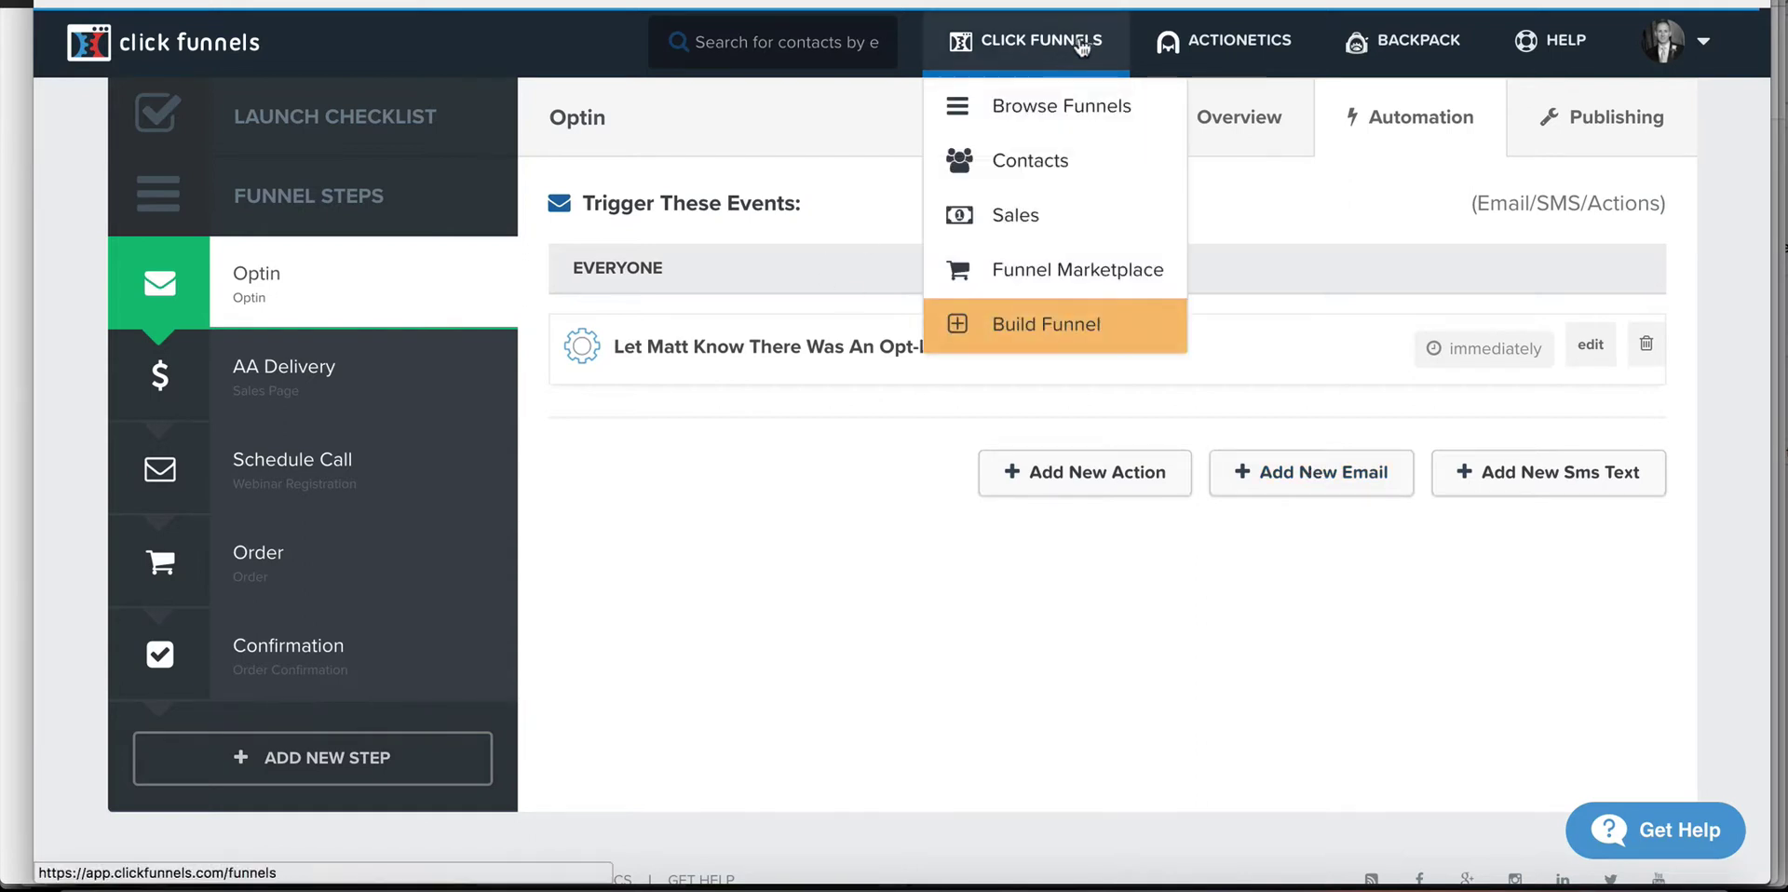
Open the Ready To Launch follow-up funnel and examine its name, trigger list and steps
mouse_move(1208, 48)
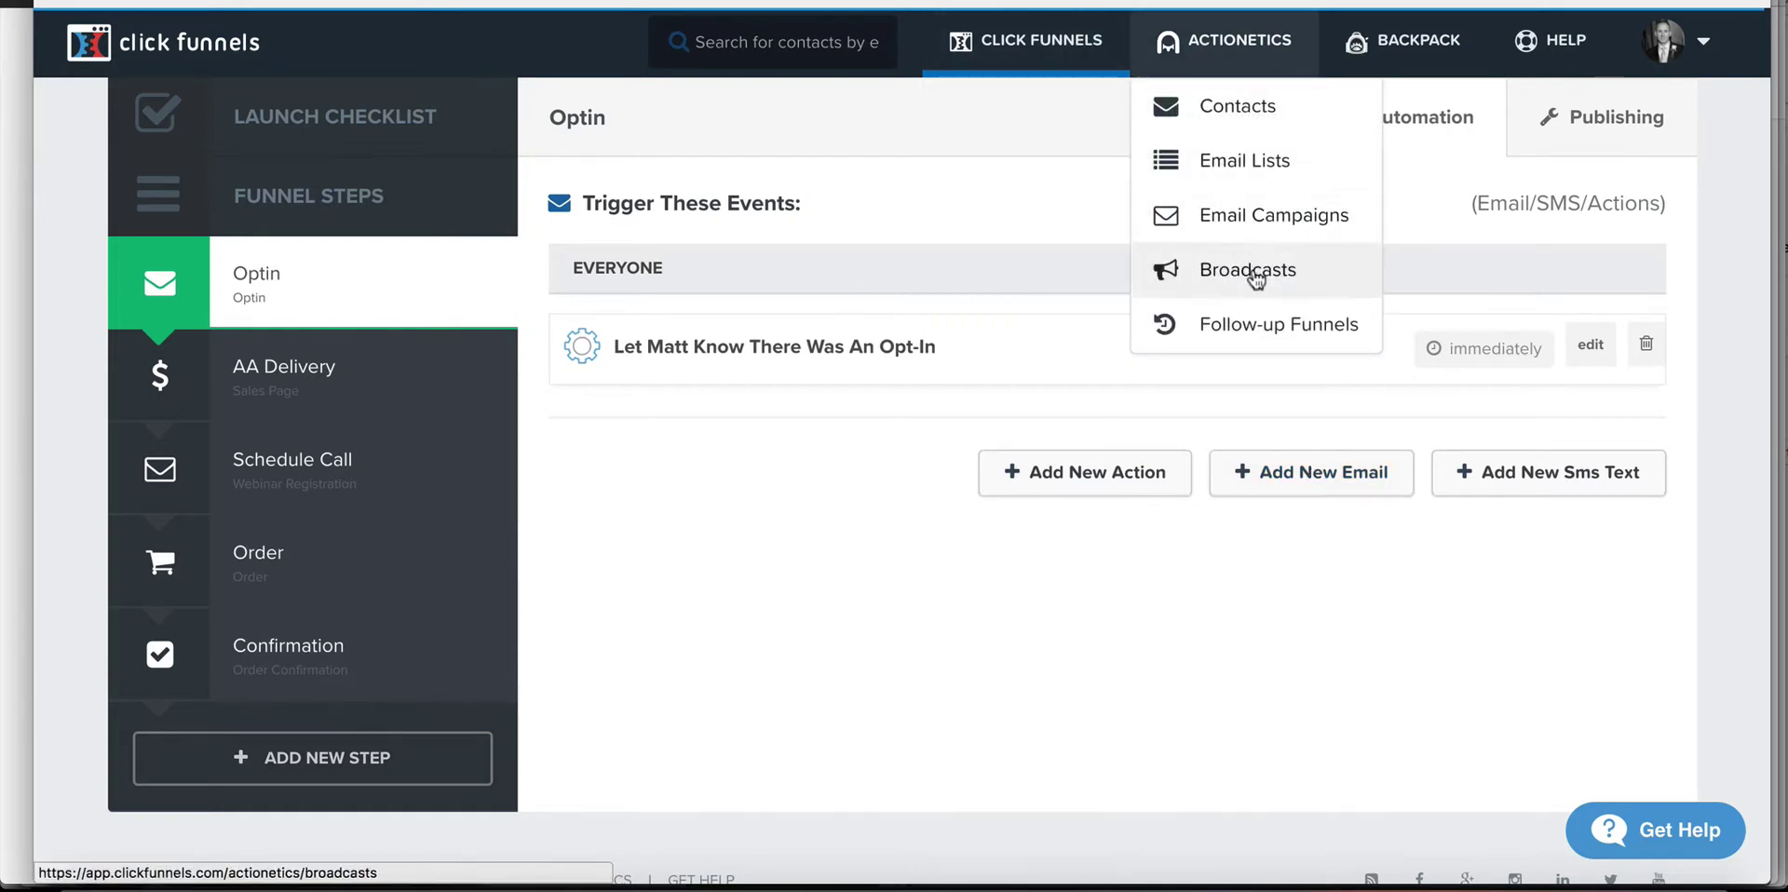
left_click(1257, 327)
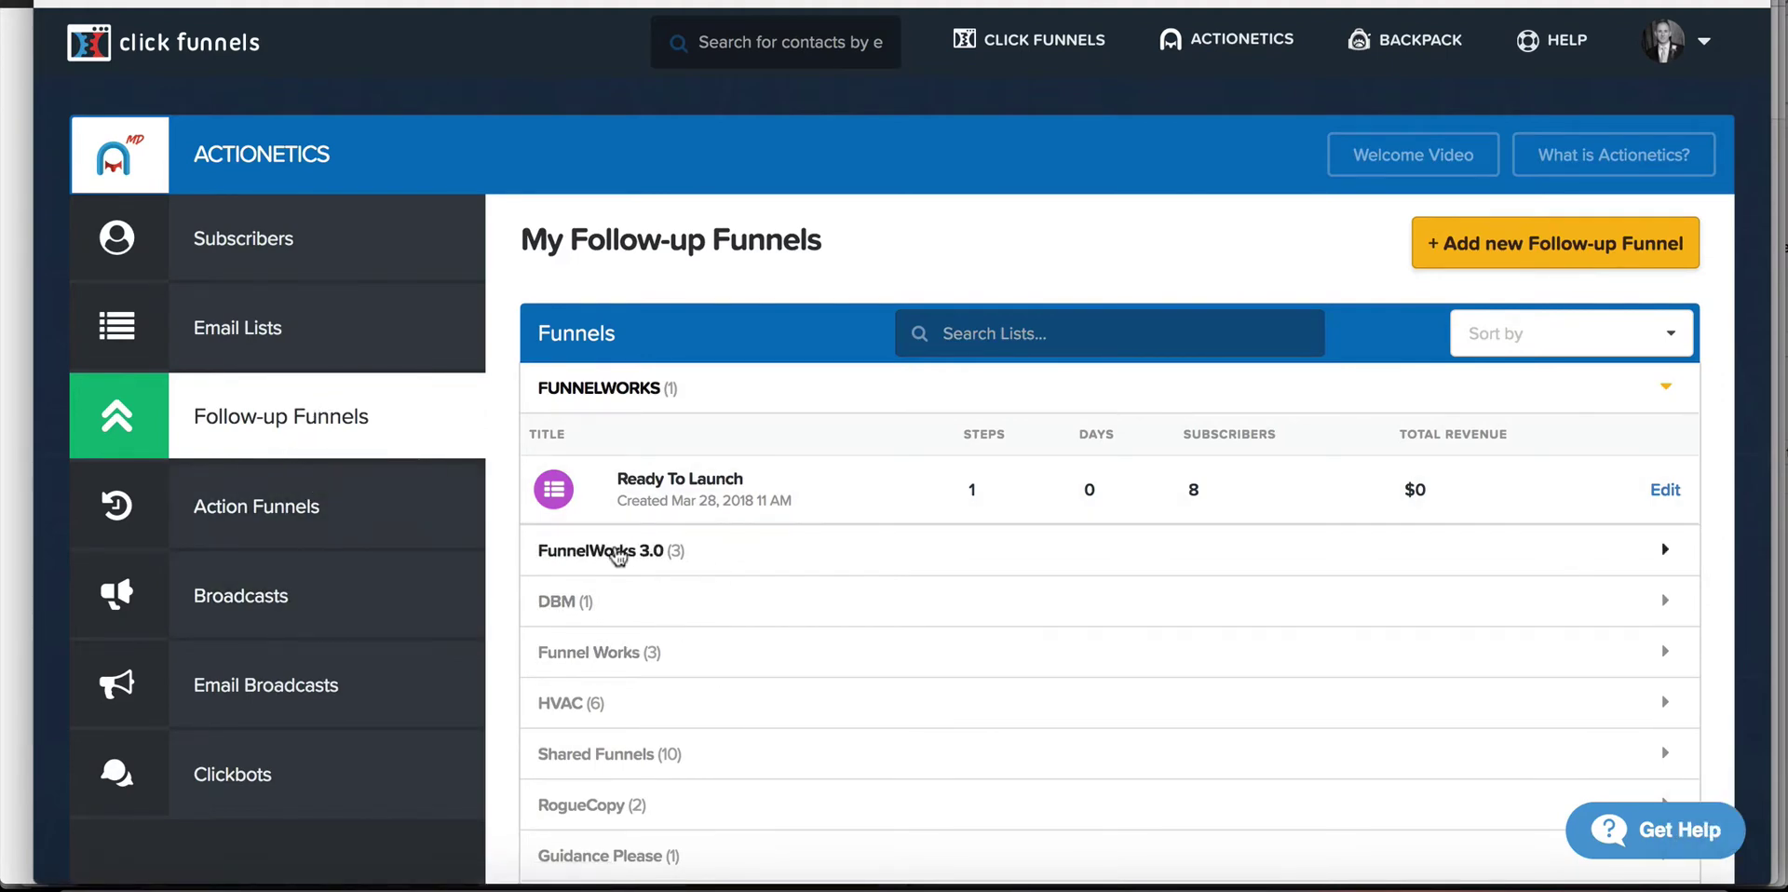
scroll(676, 701, "down", 1)
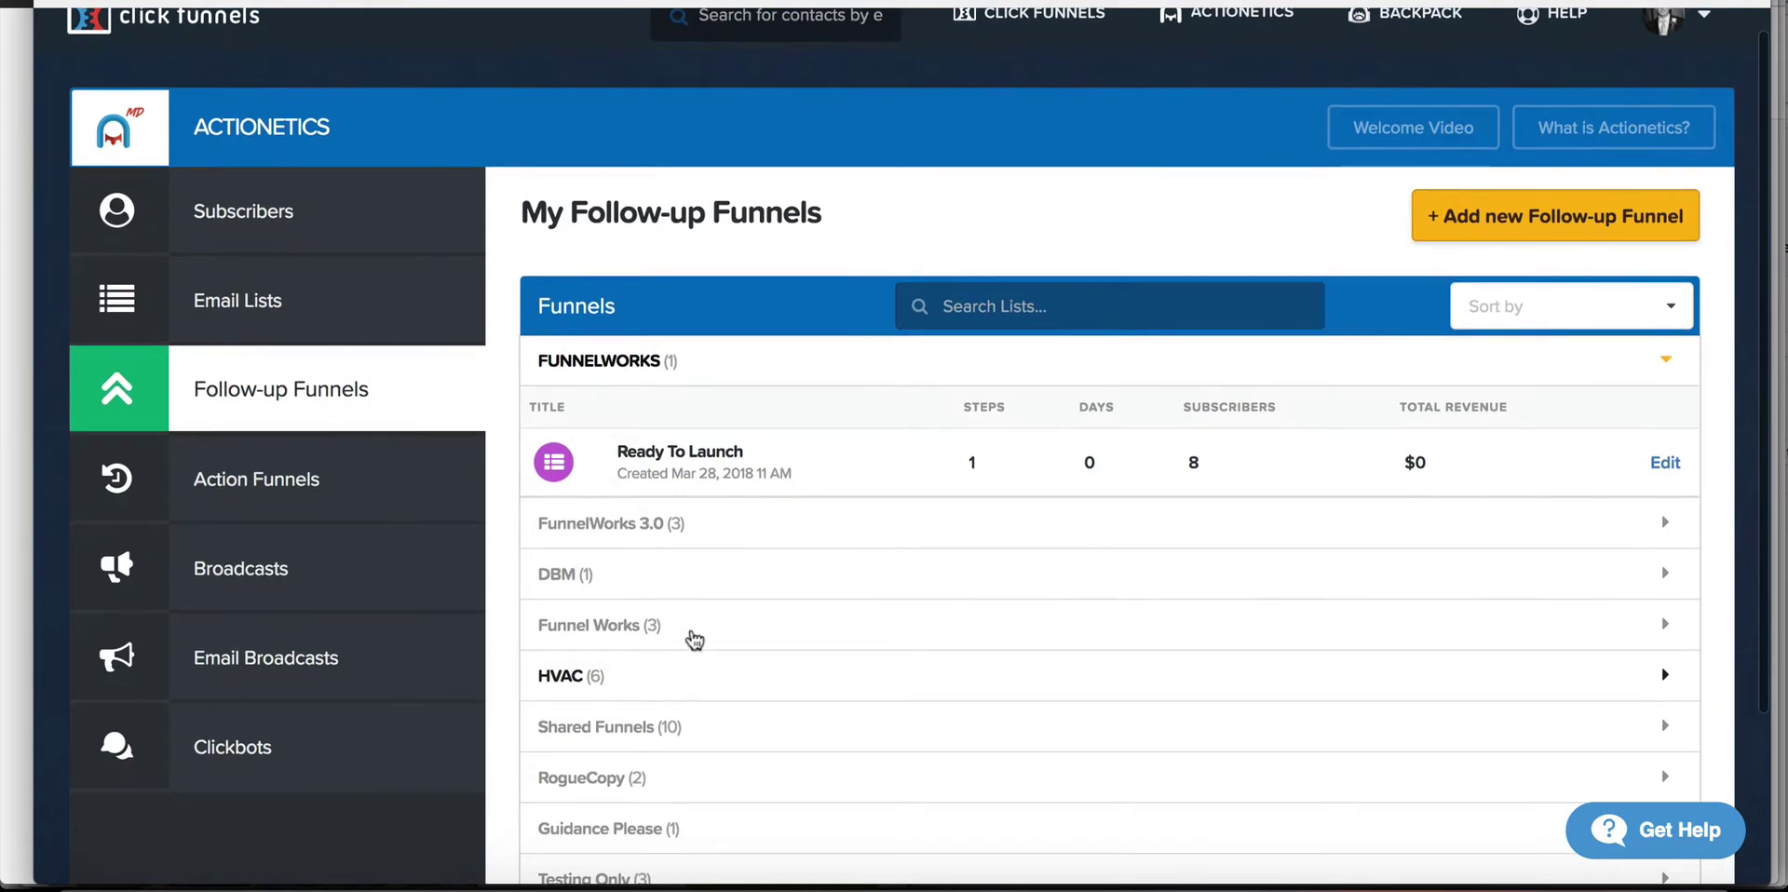
left_click(701, 454)
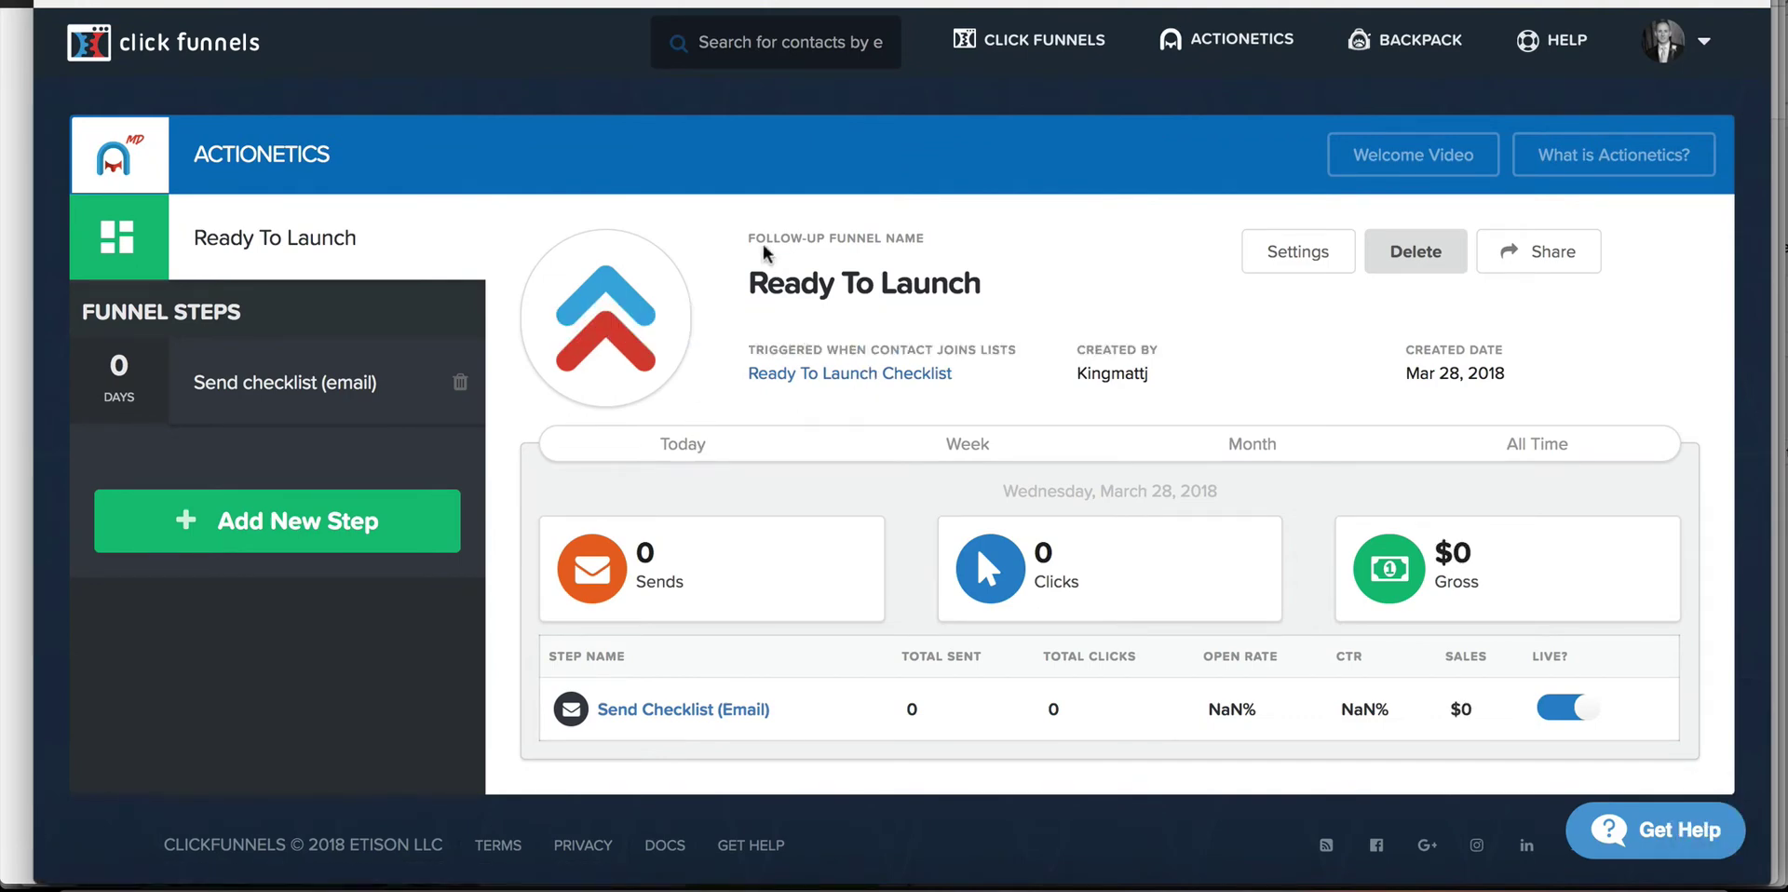
left_click_drag(759, 279, 928, 291)
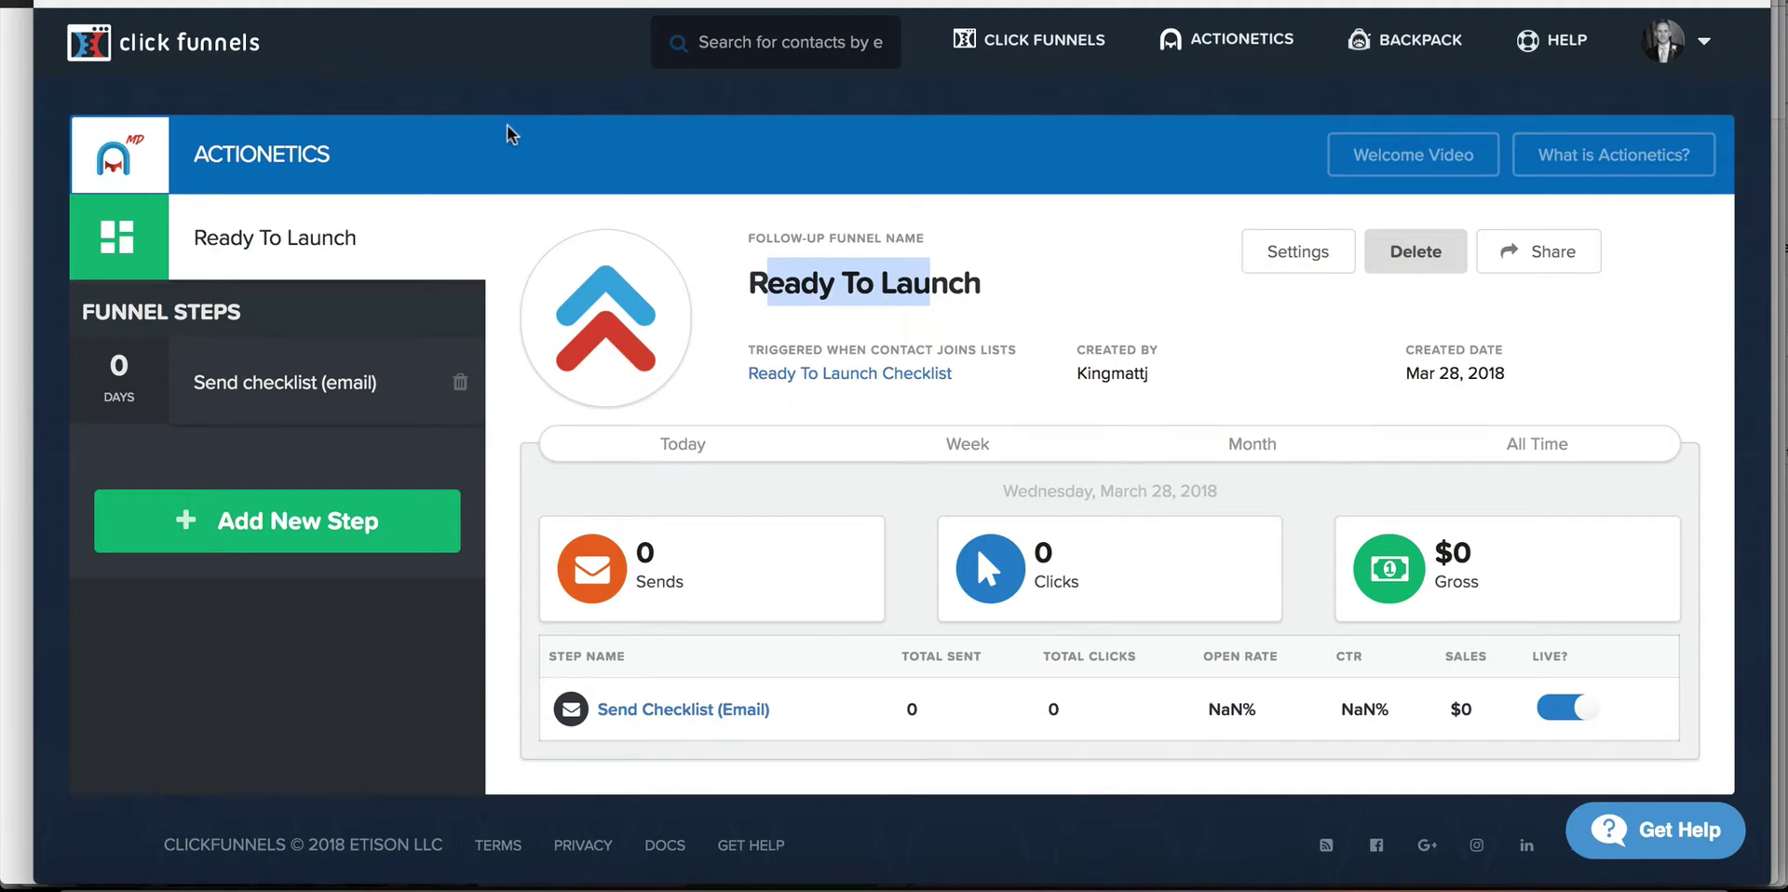
Start a new follow-up funnel in Actionetics named "Prospects Followup", leaving the group tag empty
left_click(1229, 39)
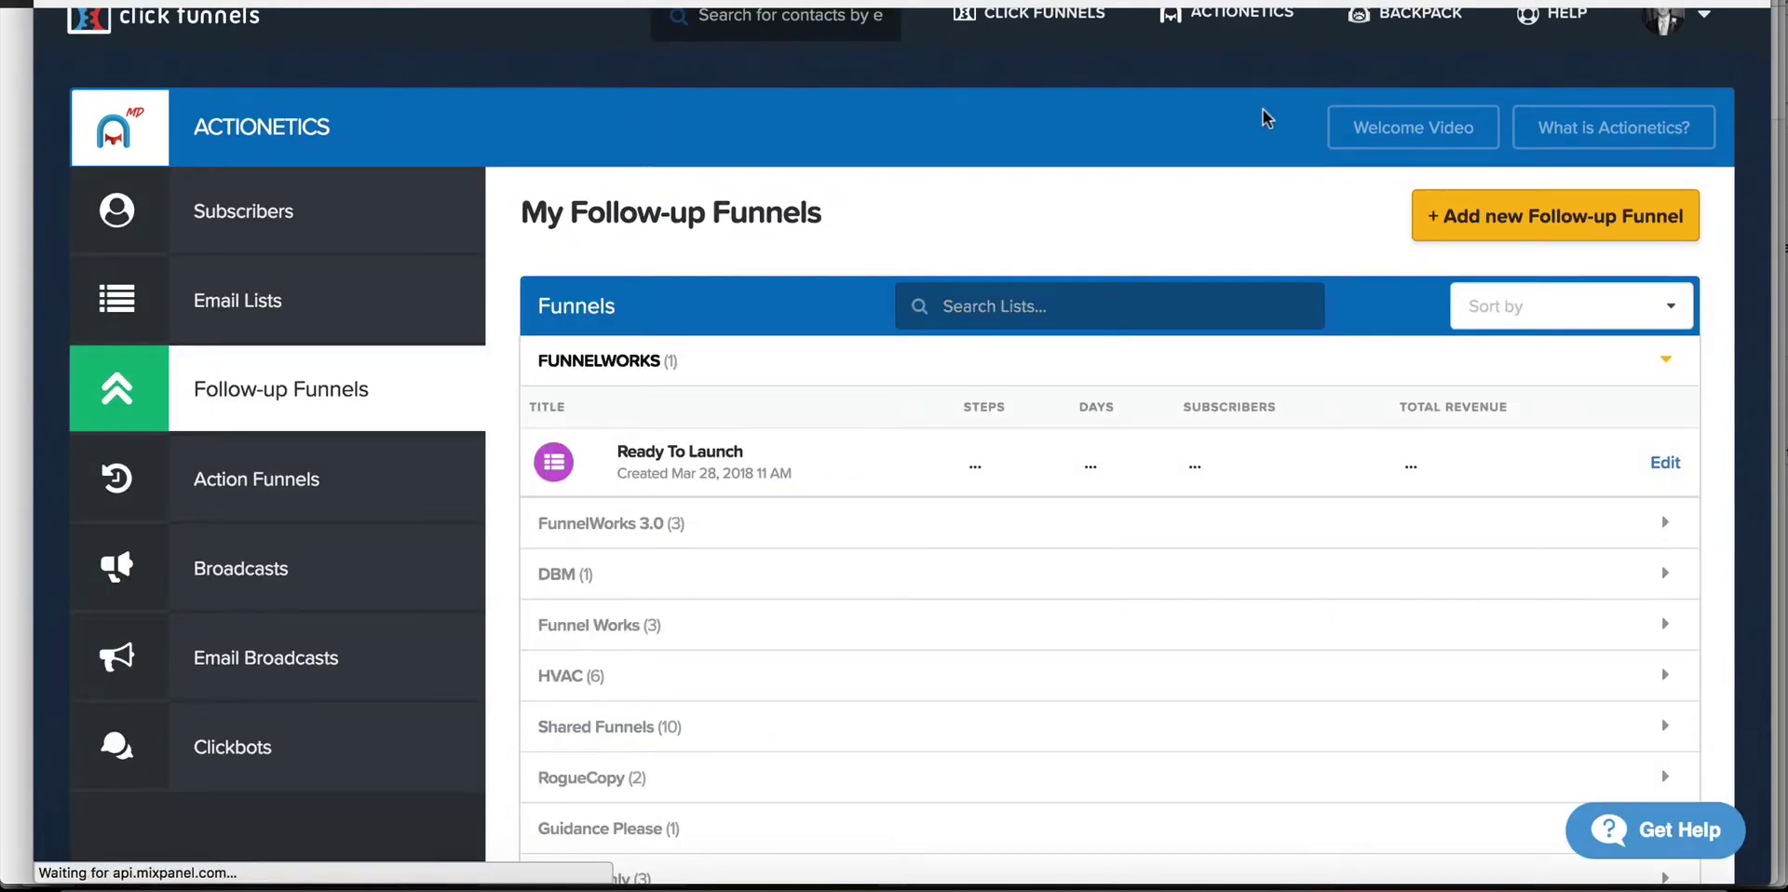
left_click(1557, 218)
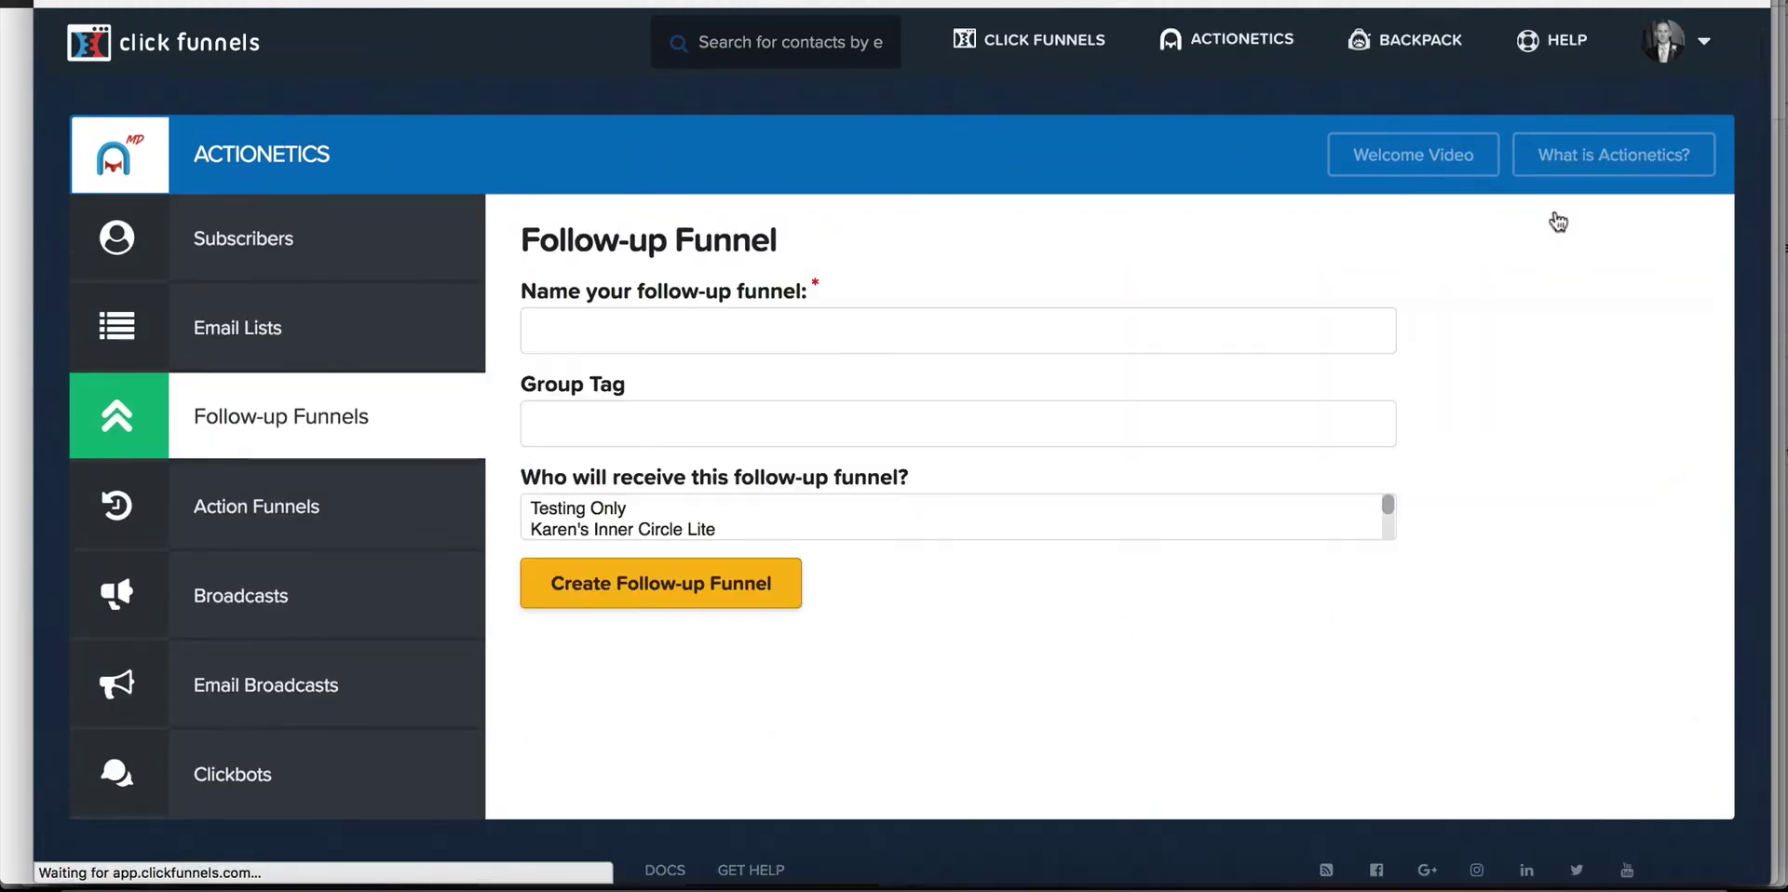
left_click(744, 333)
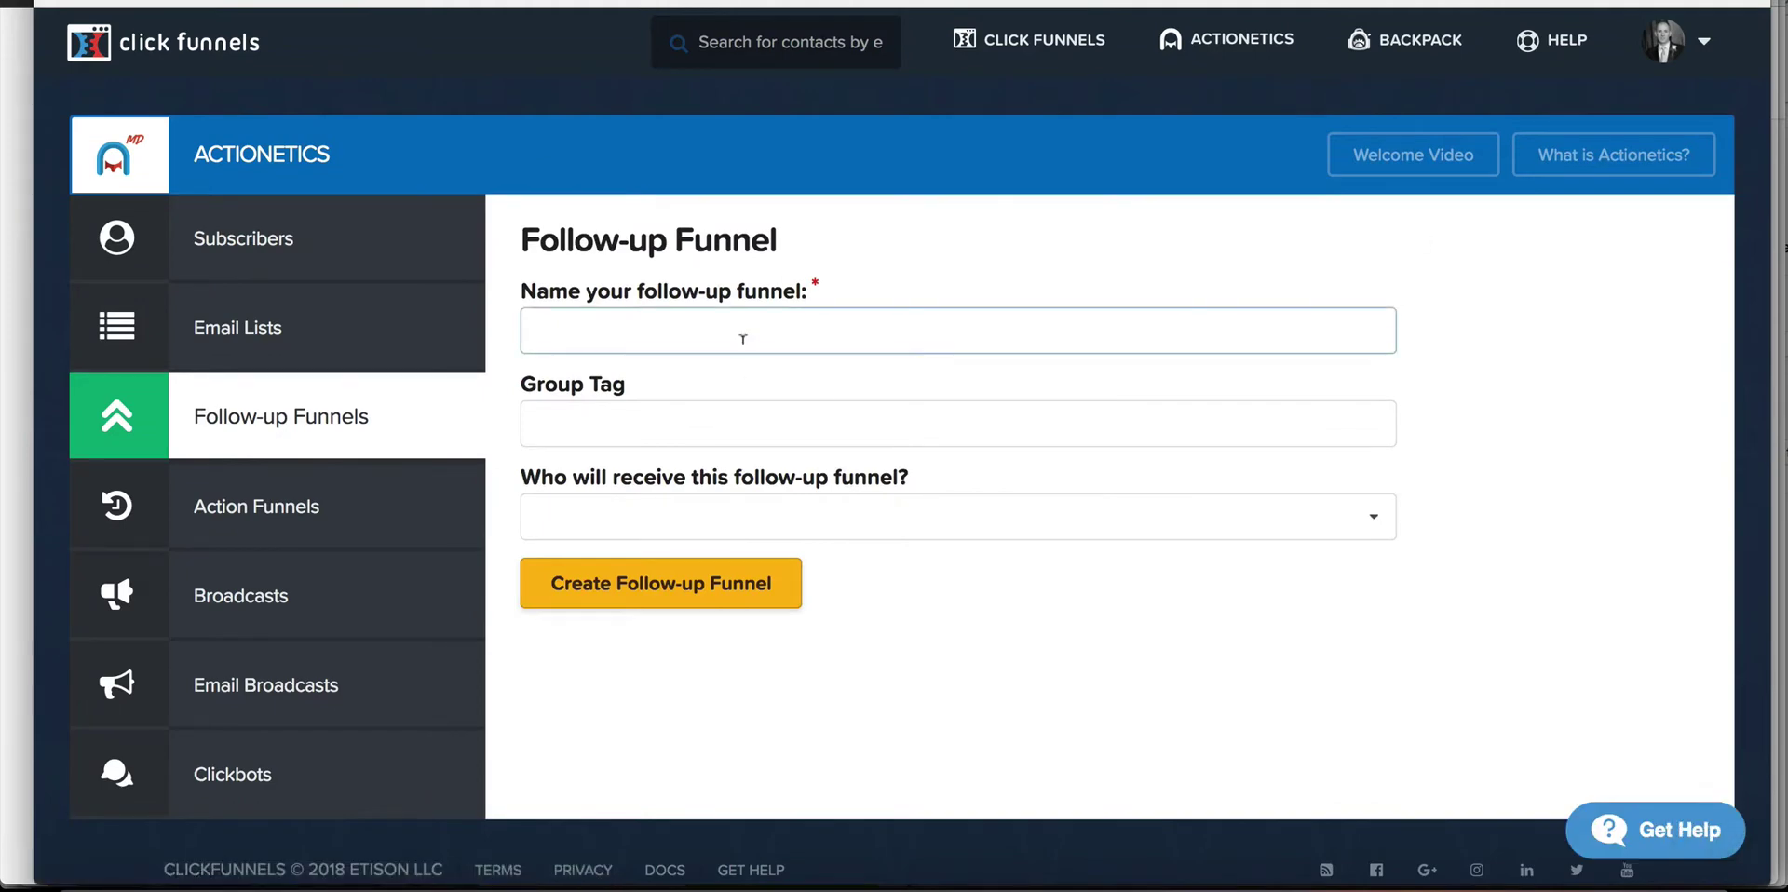
type("Prospects Followup")
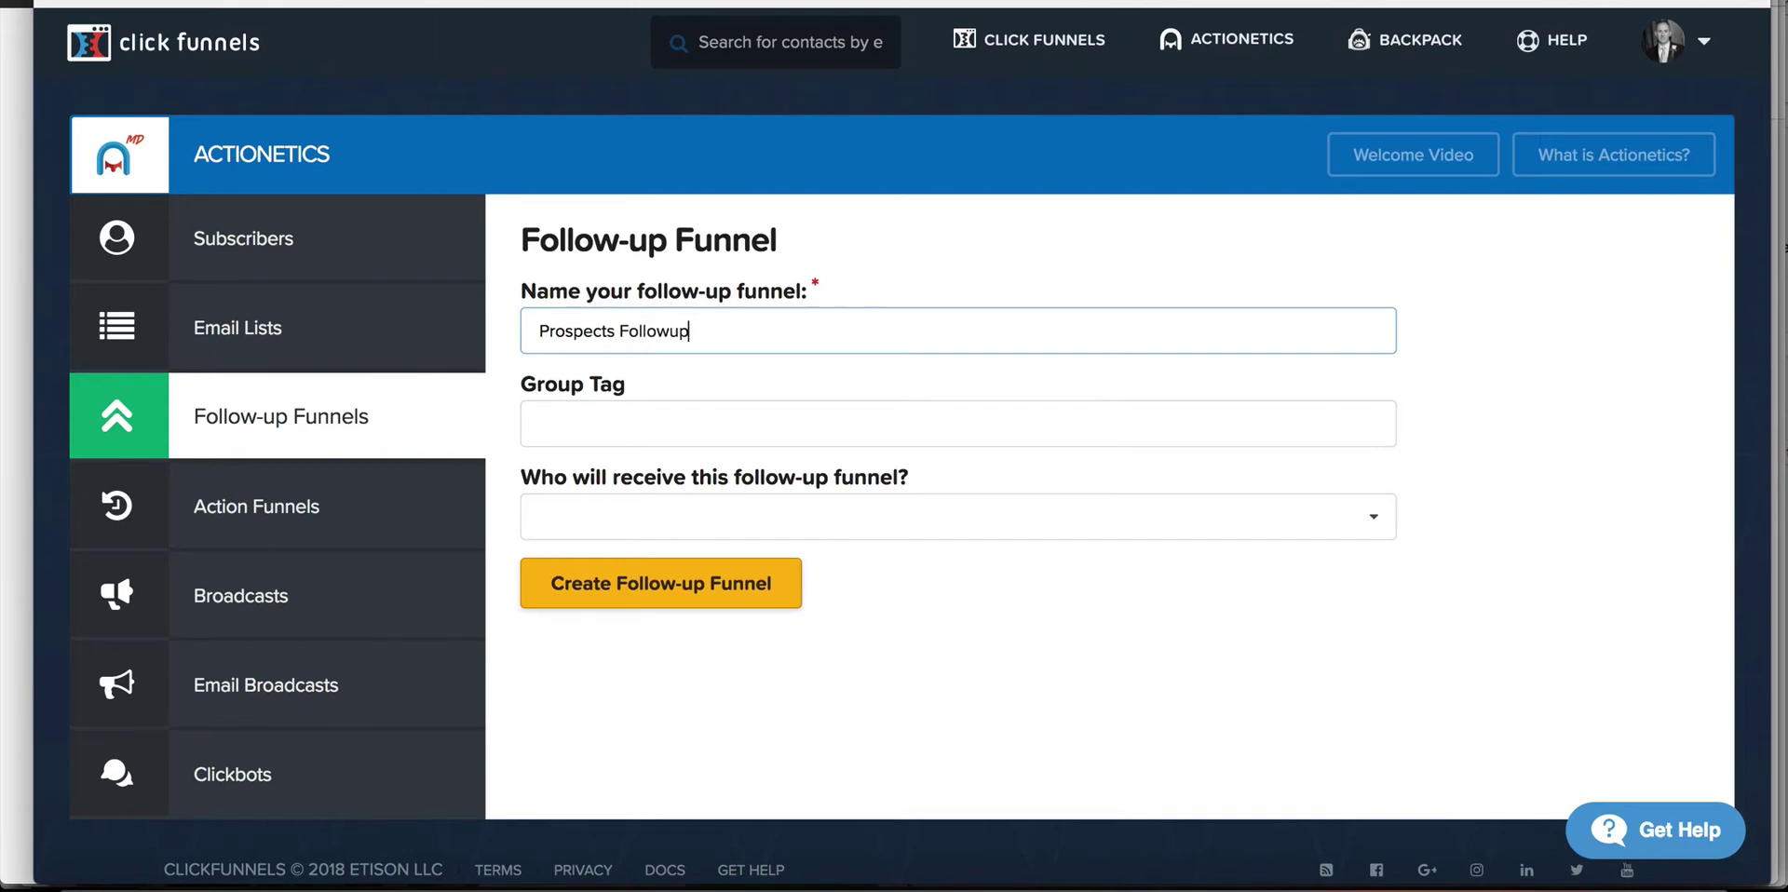
left_click(672, 436)
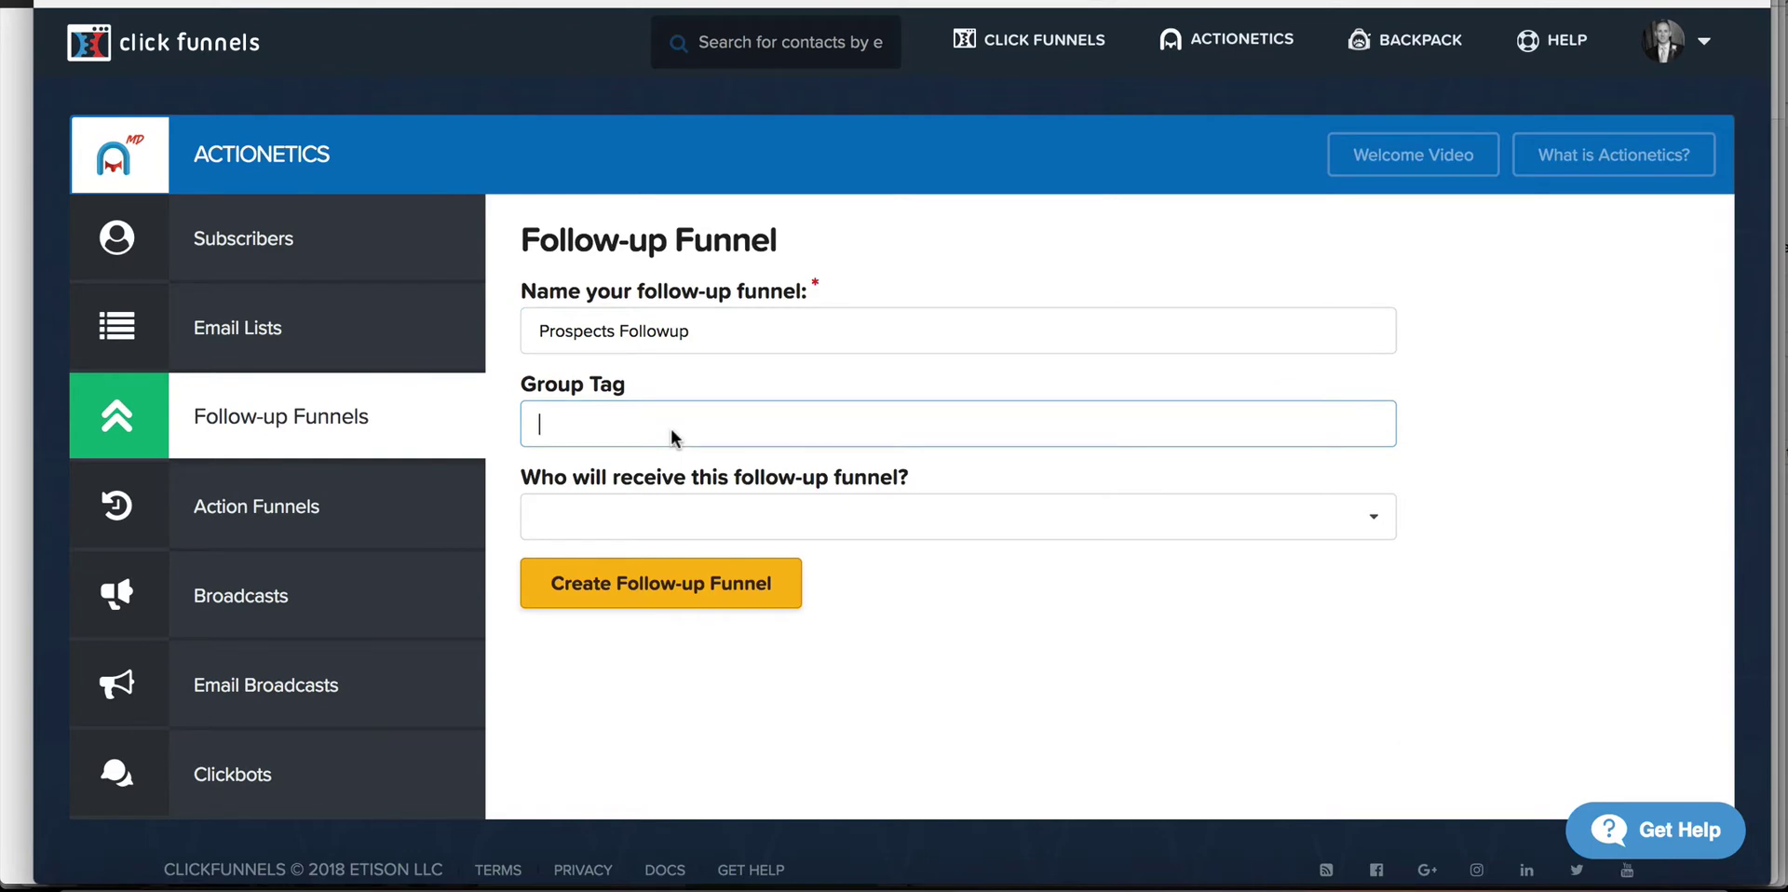
Choose Thumb Drive Prospects as the list that will receive the new follow-up funnel
left_click(761, 518)
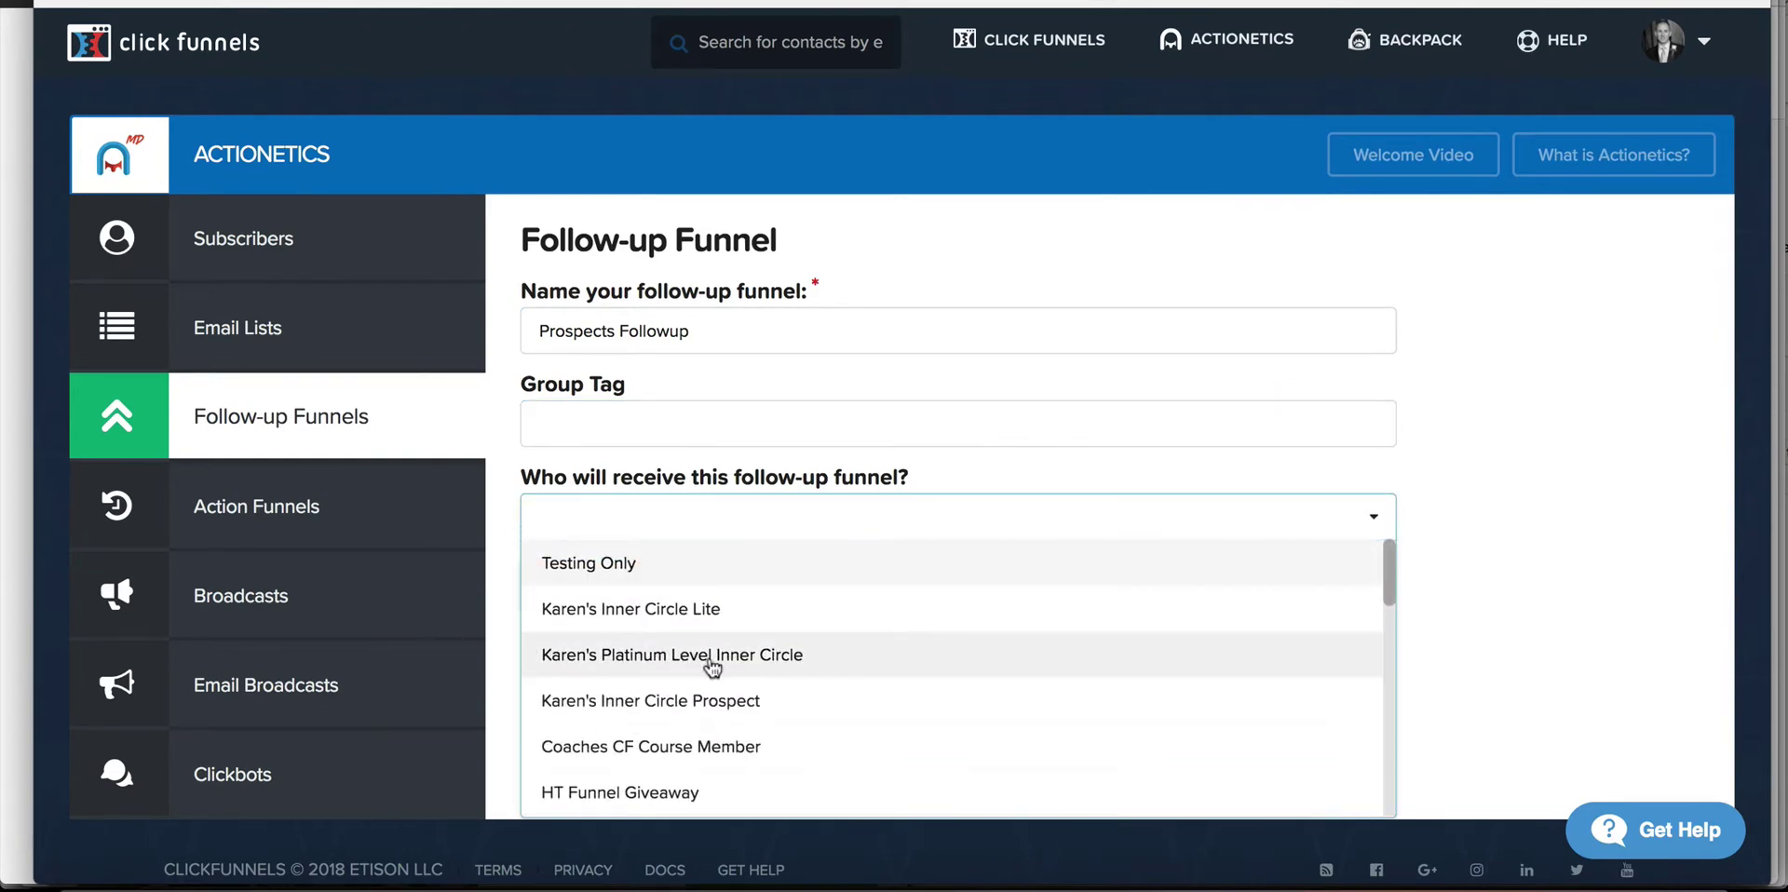
scroll(712, 651, "down", 3)
scroll(712, 666, "down", 5)
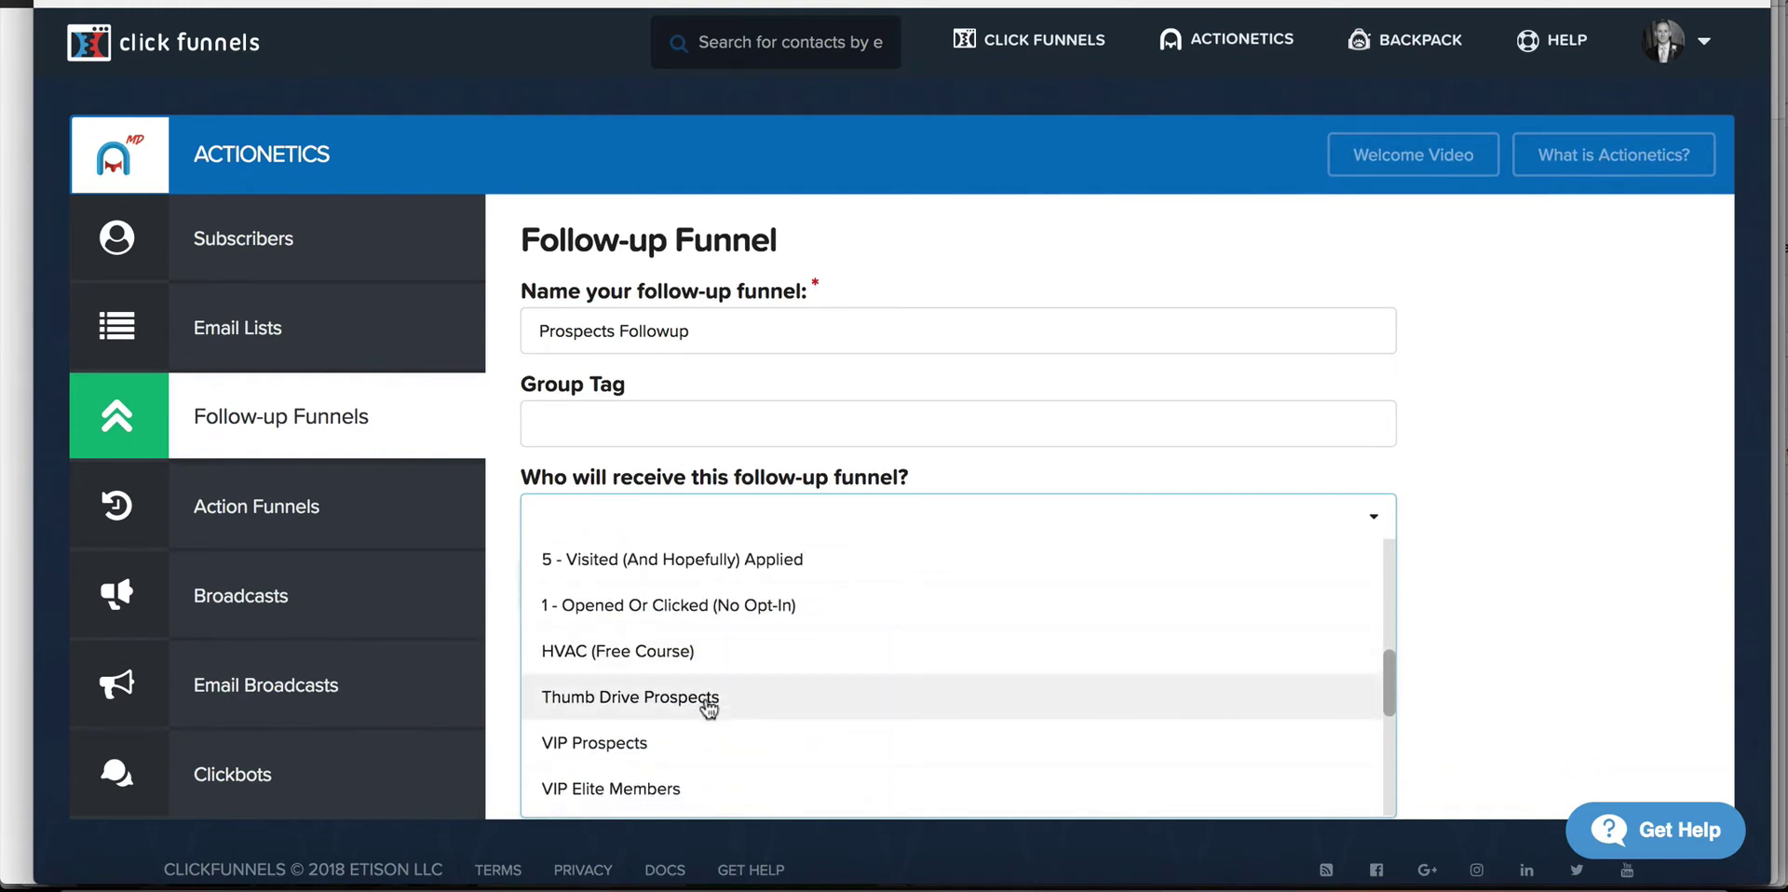
left_click(707, 708)
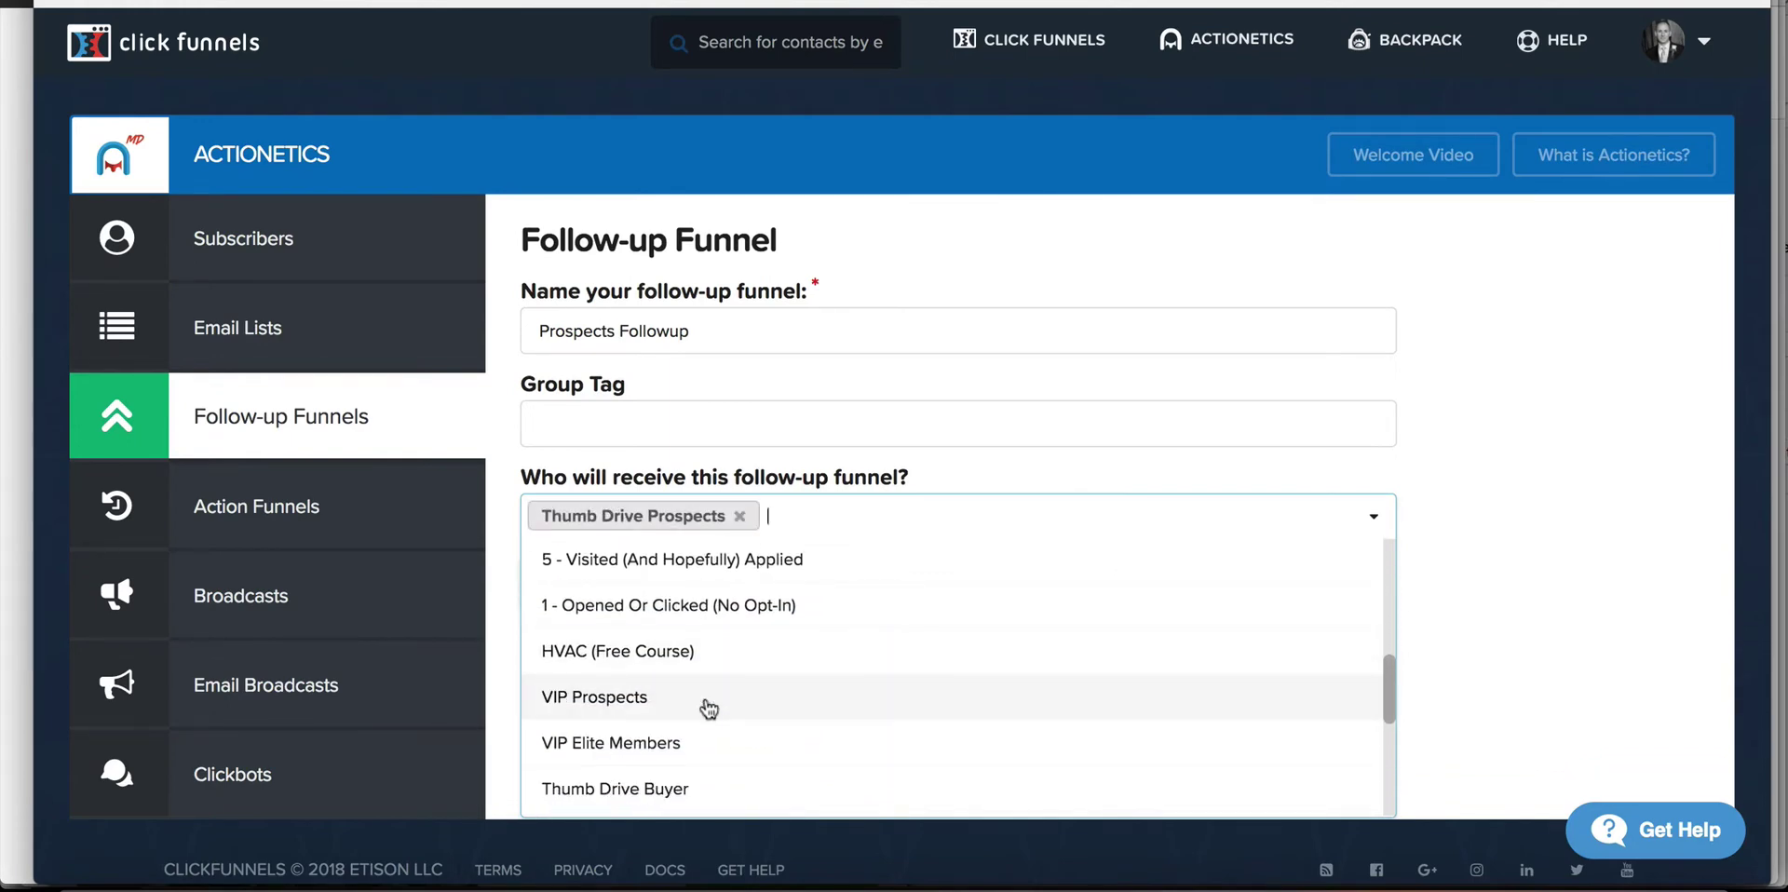
left_click(1105, 463)
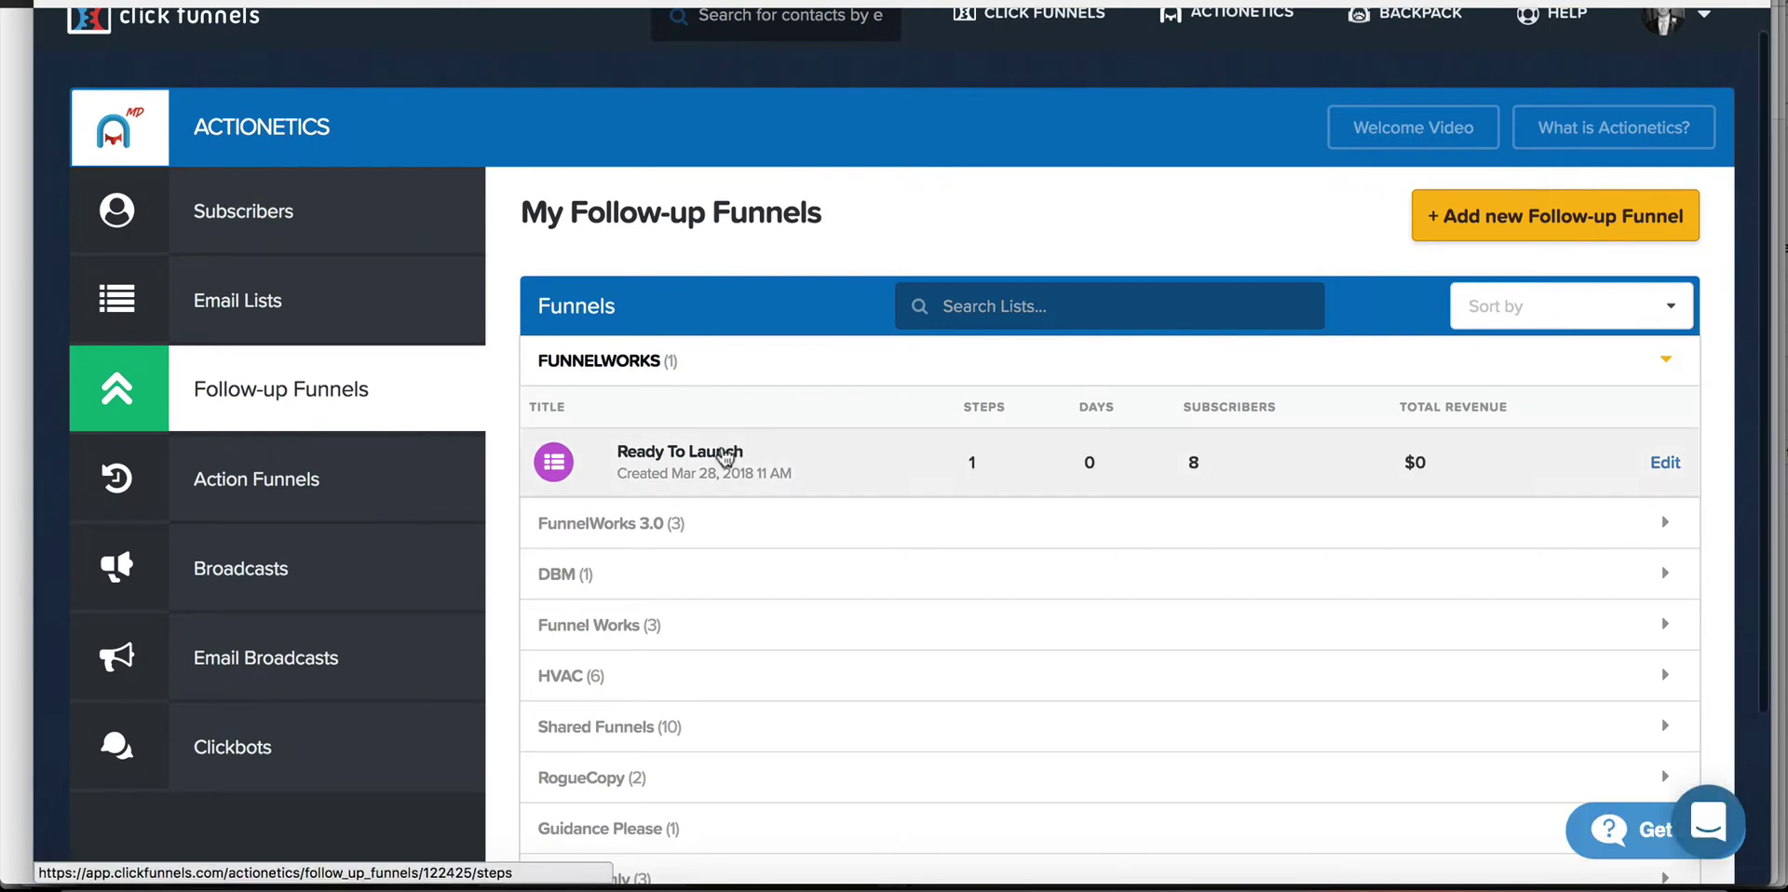
Open the Ready To Launch follow-up funnel and examine the messengers and apps offered for a new step
left_click(725, 454)
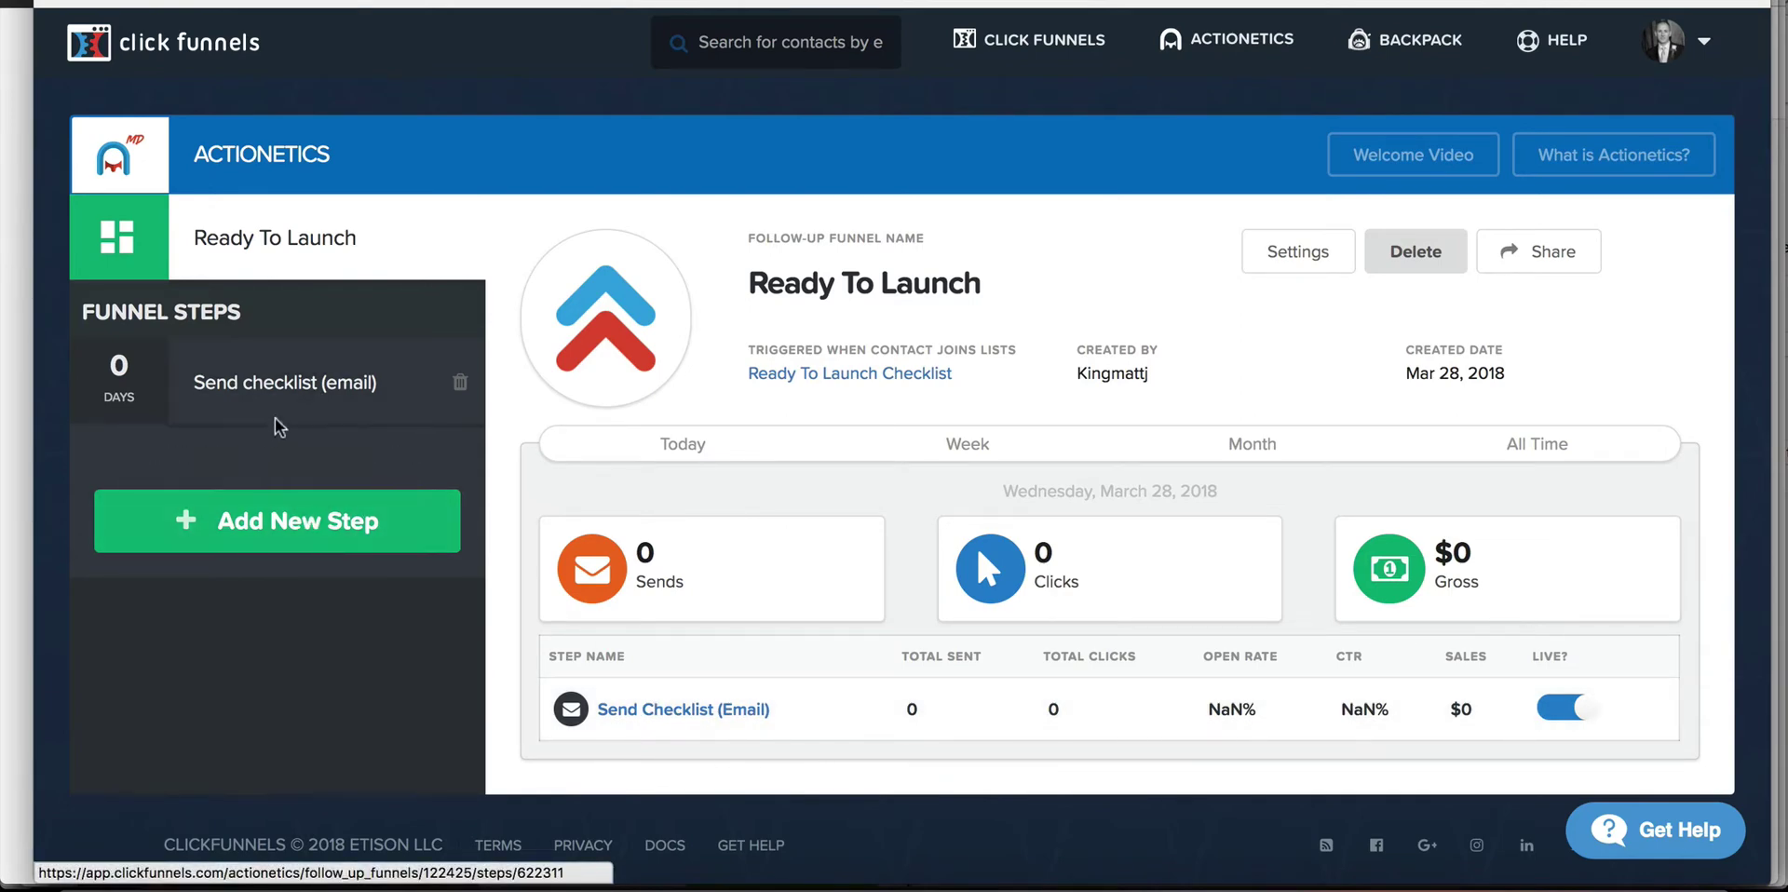
left_click(288, 519)
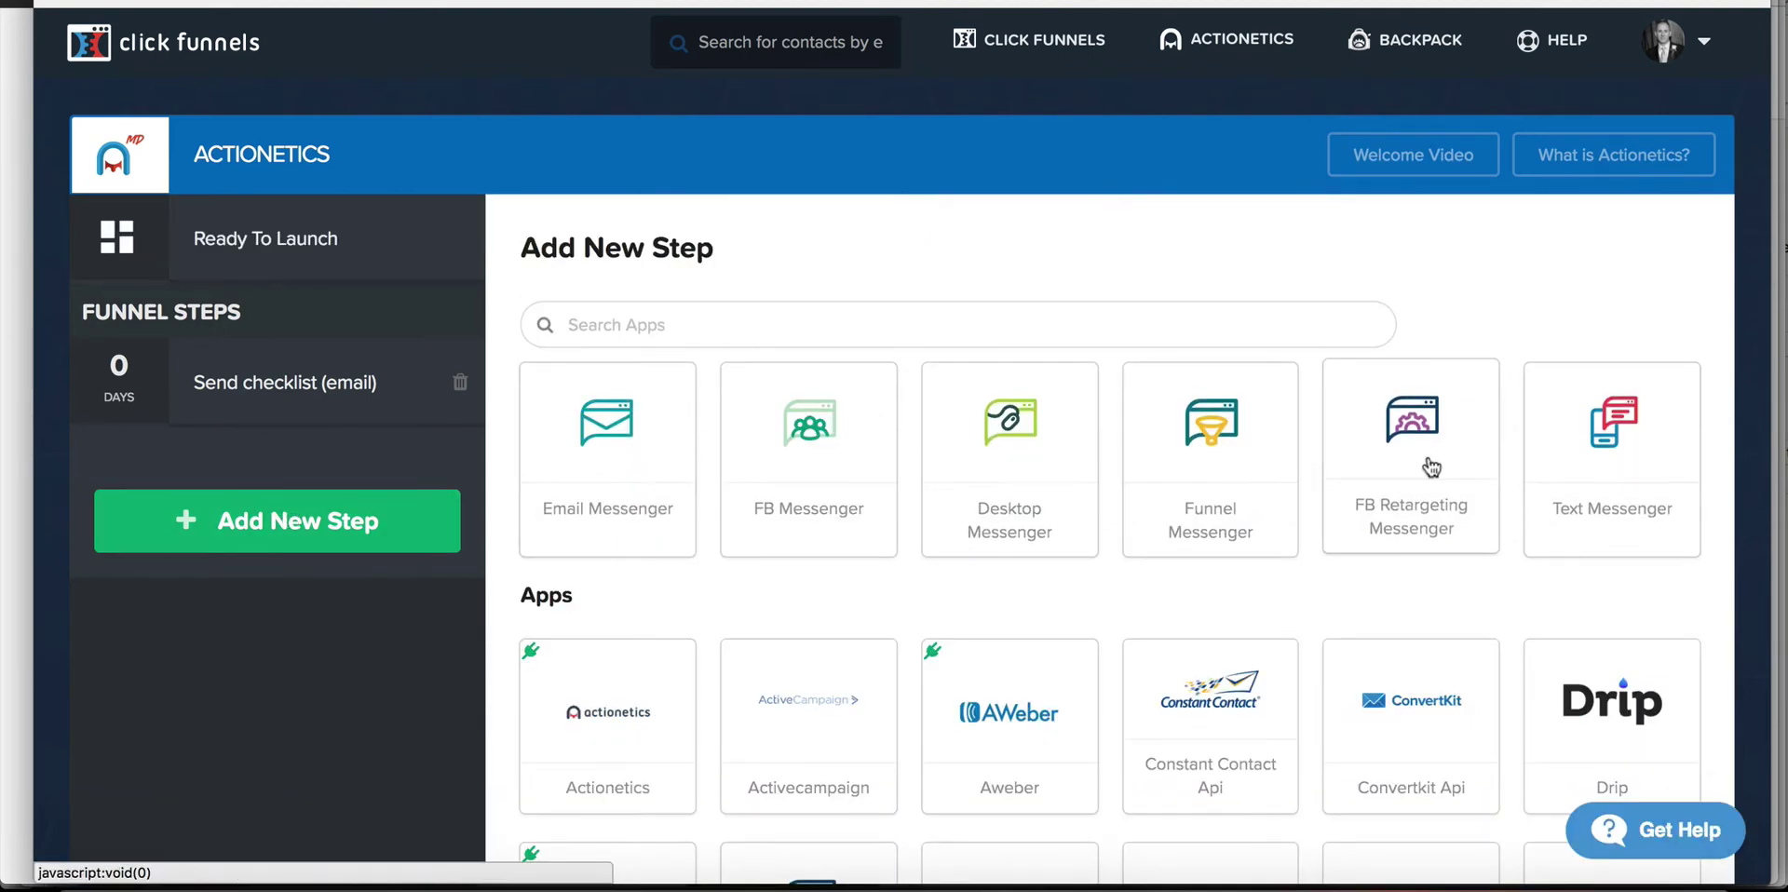
scroll(1431, 468, "down", 5)
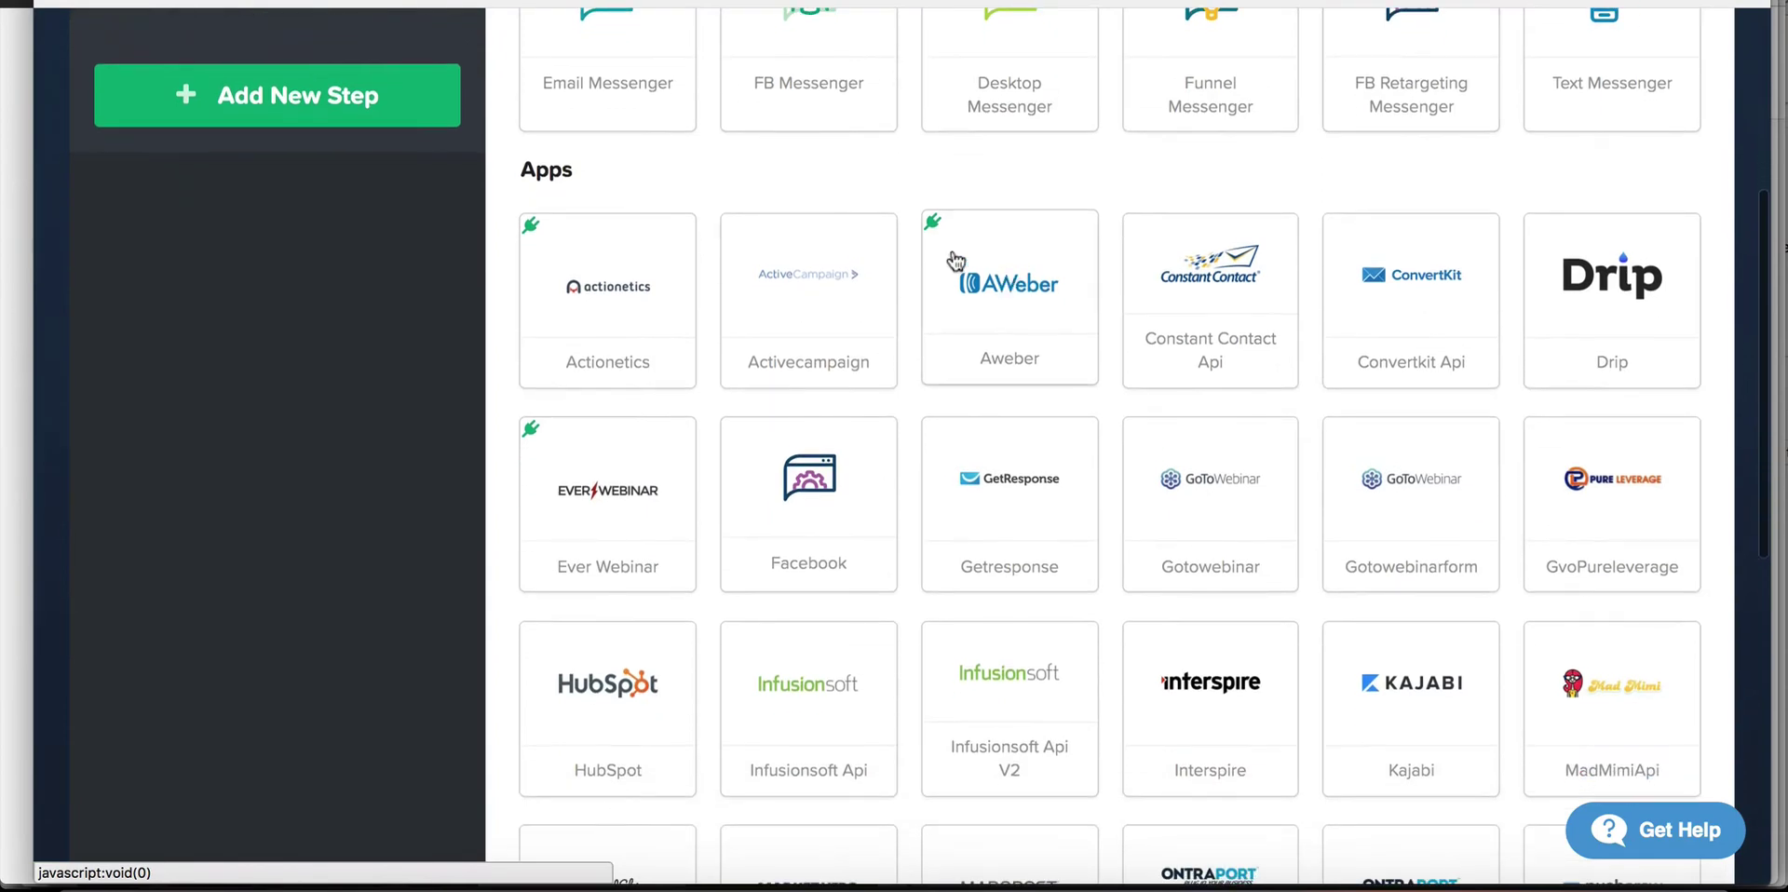
scroll(955, 260, "down", 8)
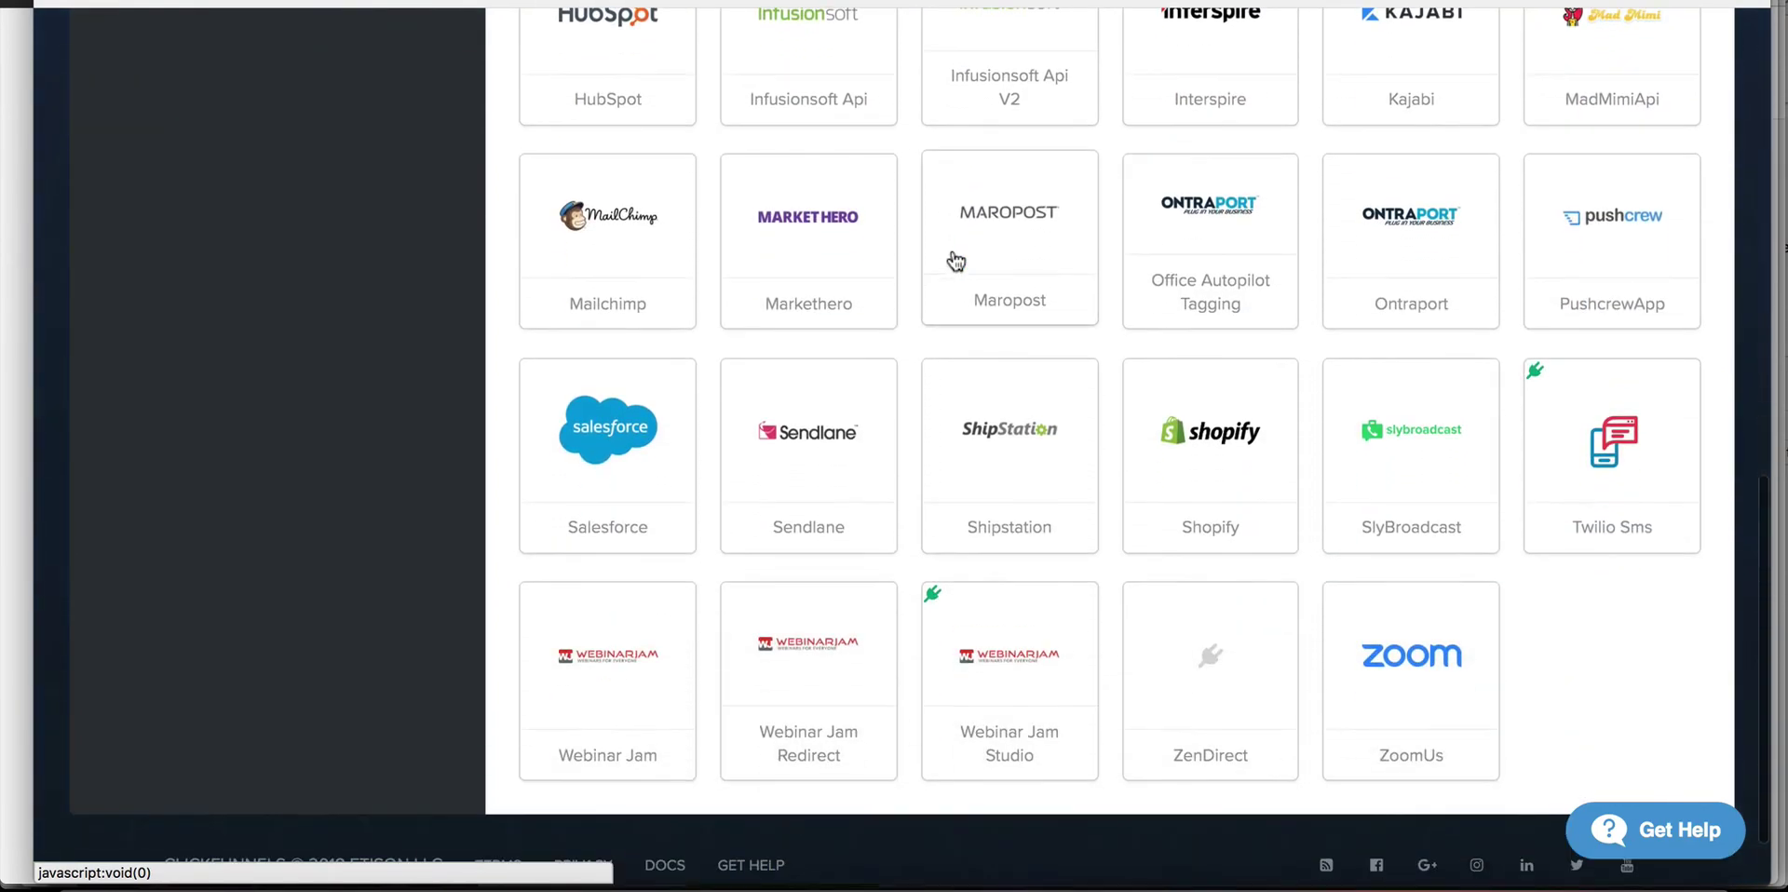
scroll(1018, 290, "up", 8)
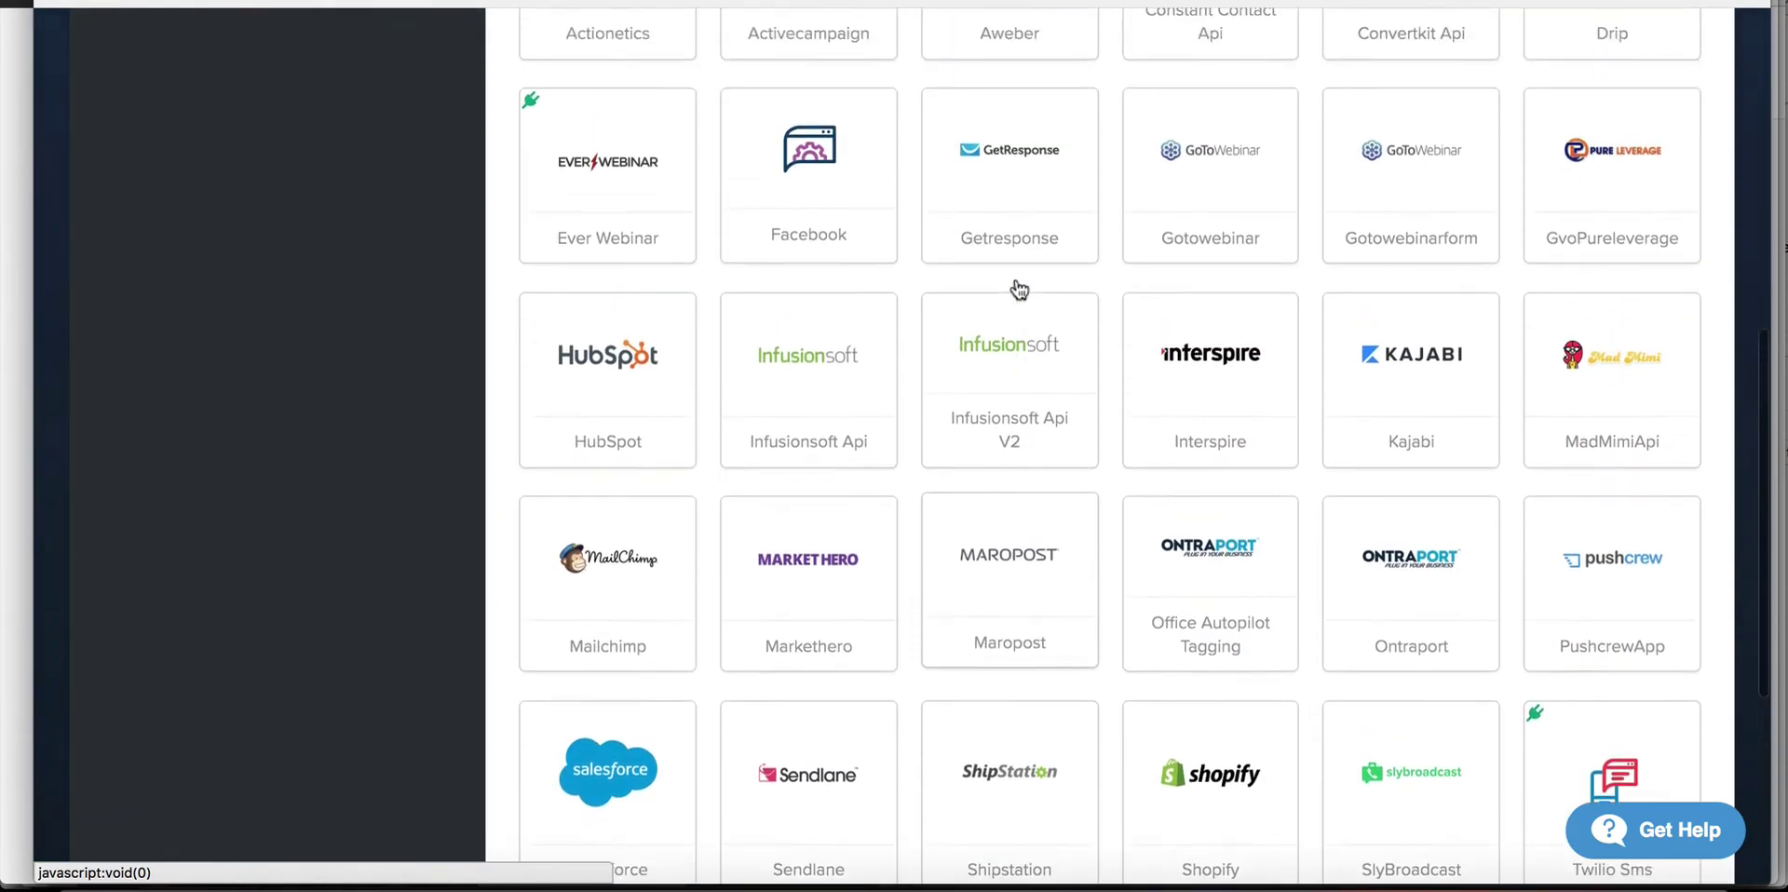
scroll(1009, 283, "down", 1)
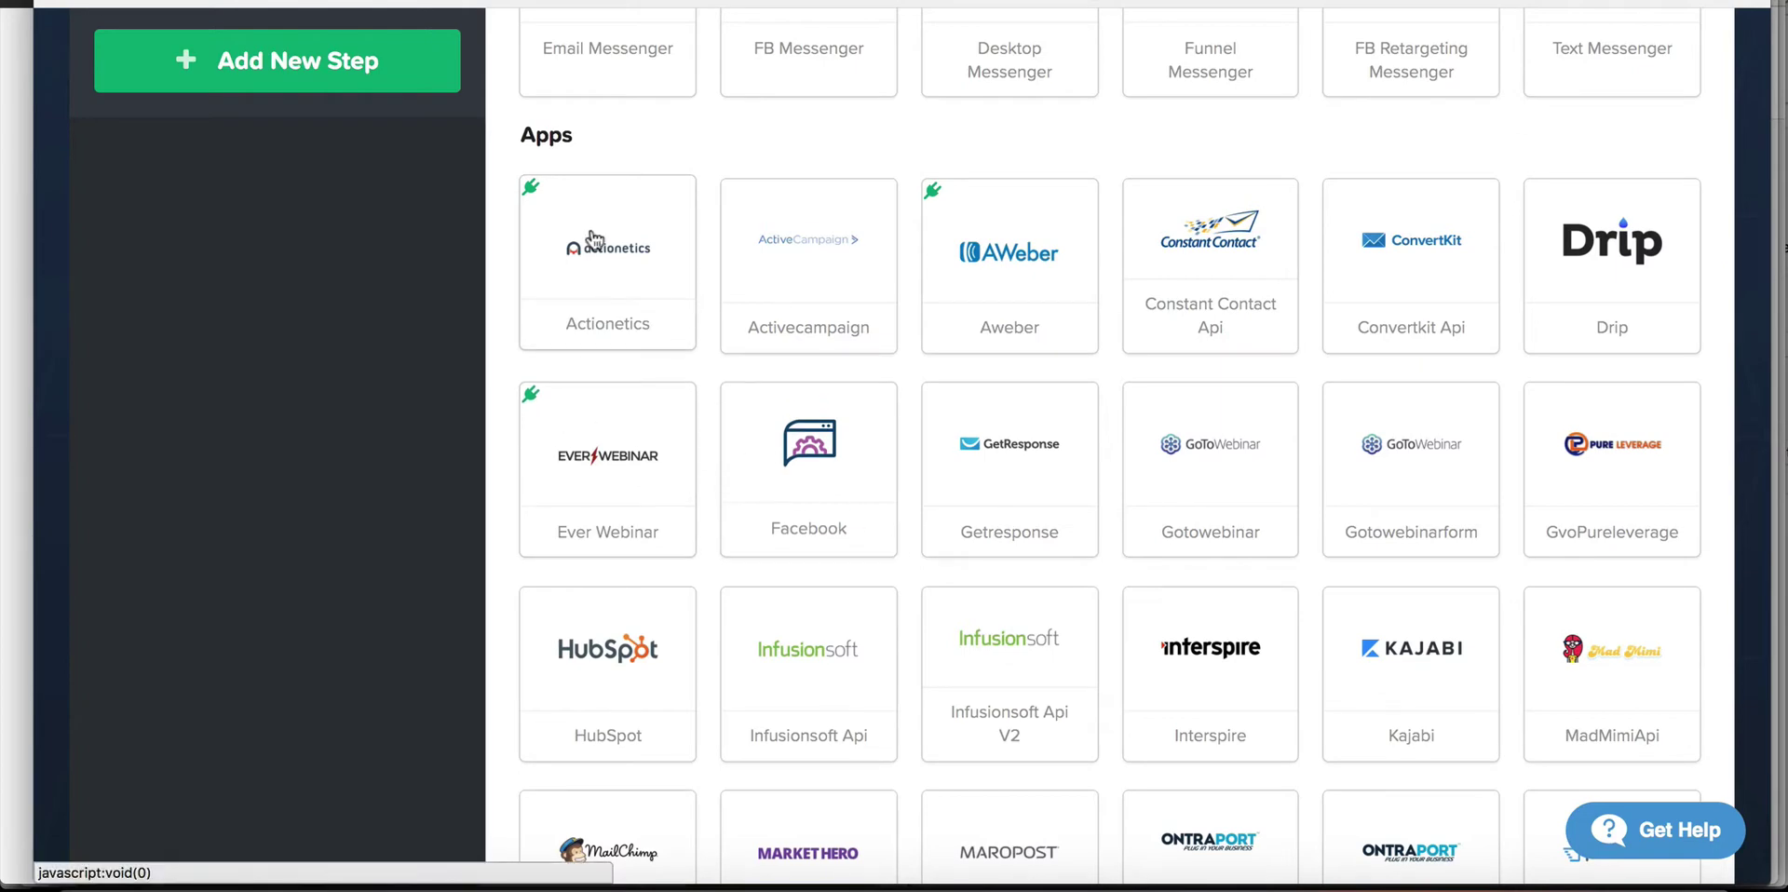
scroll(592, 238, "up", 3)
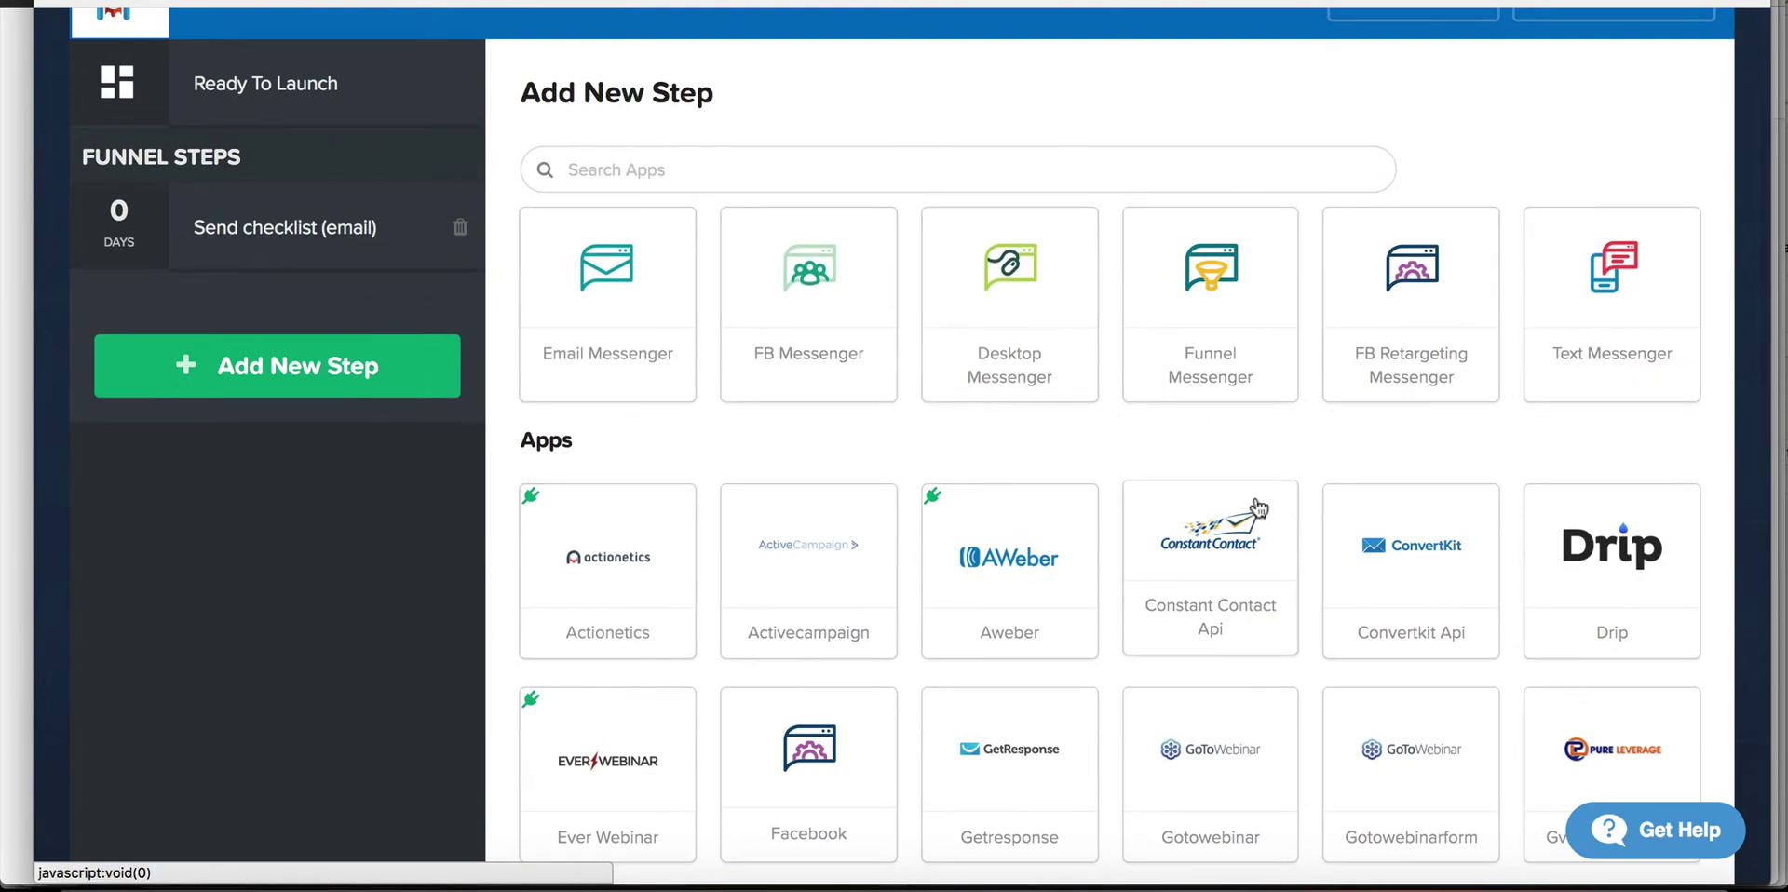
scroll(1257, 507, "down", 2)
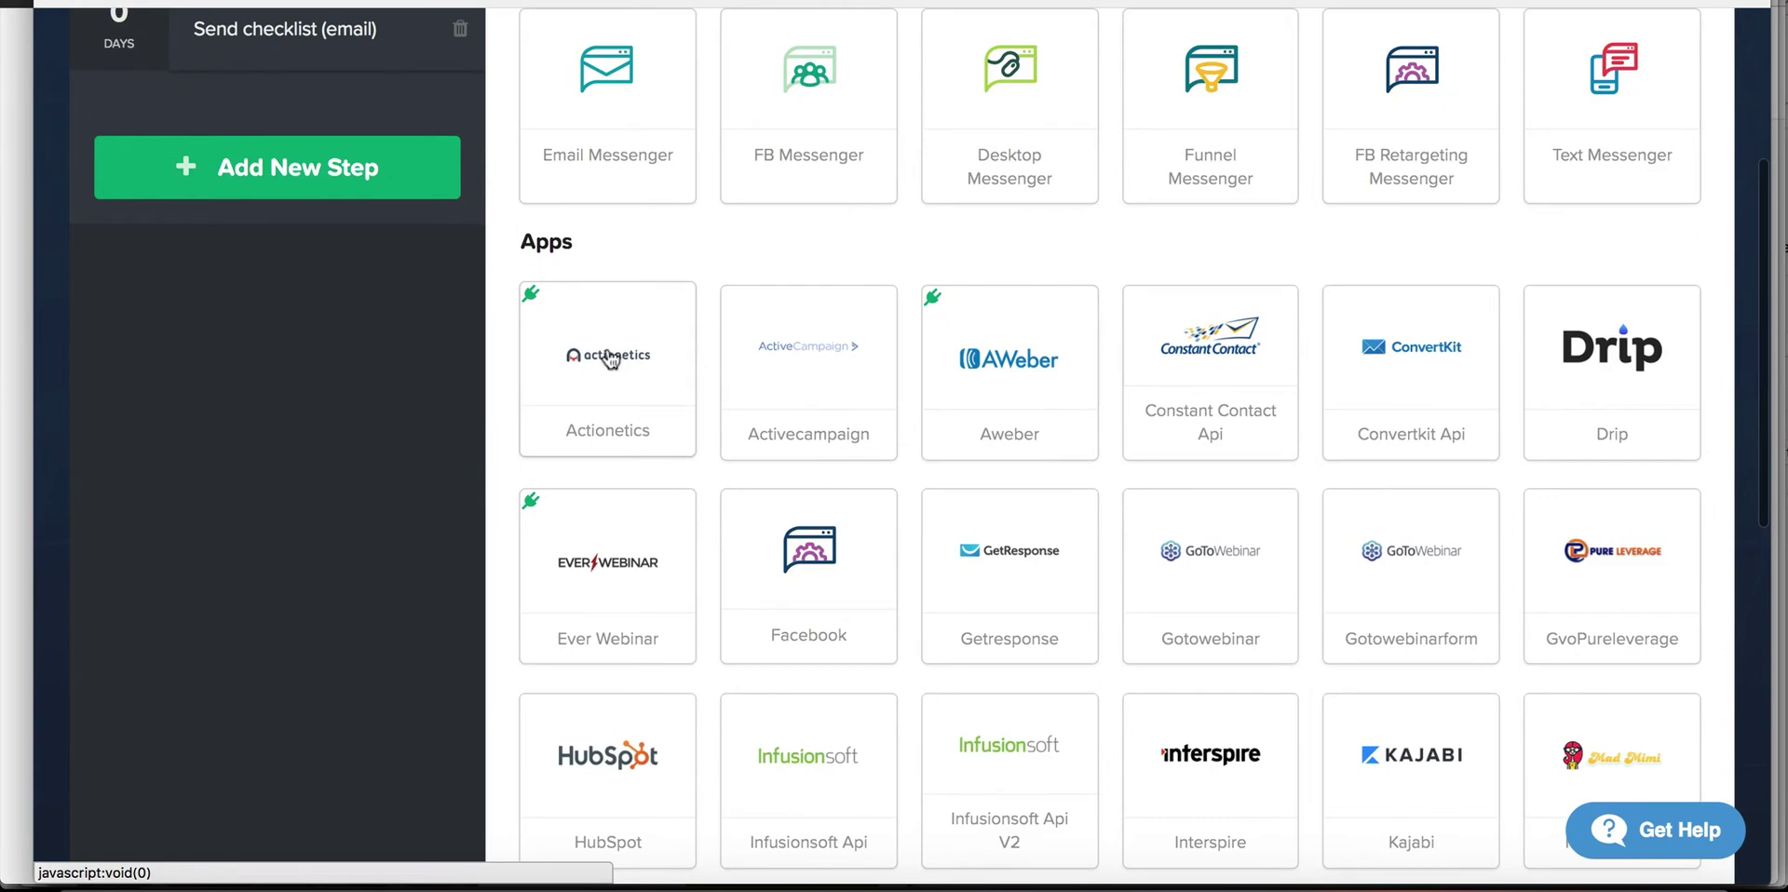
scroll(614, 331, "up", 1)
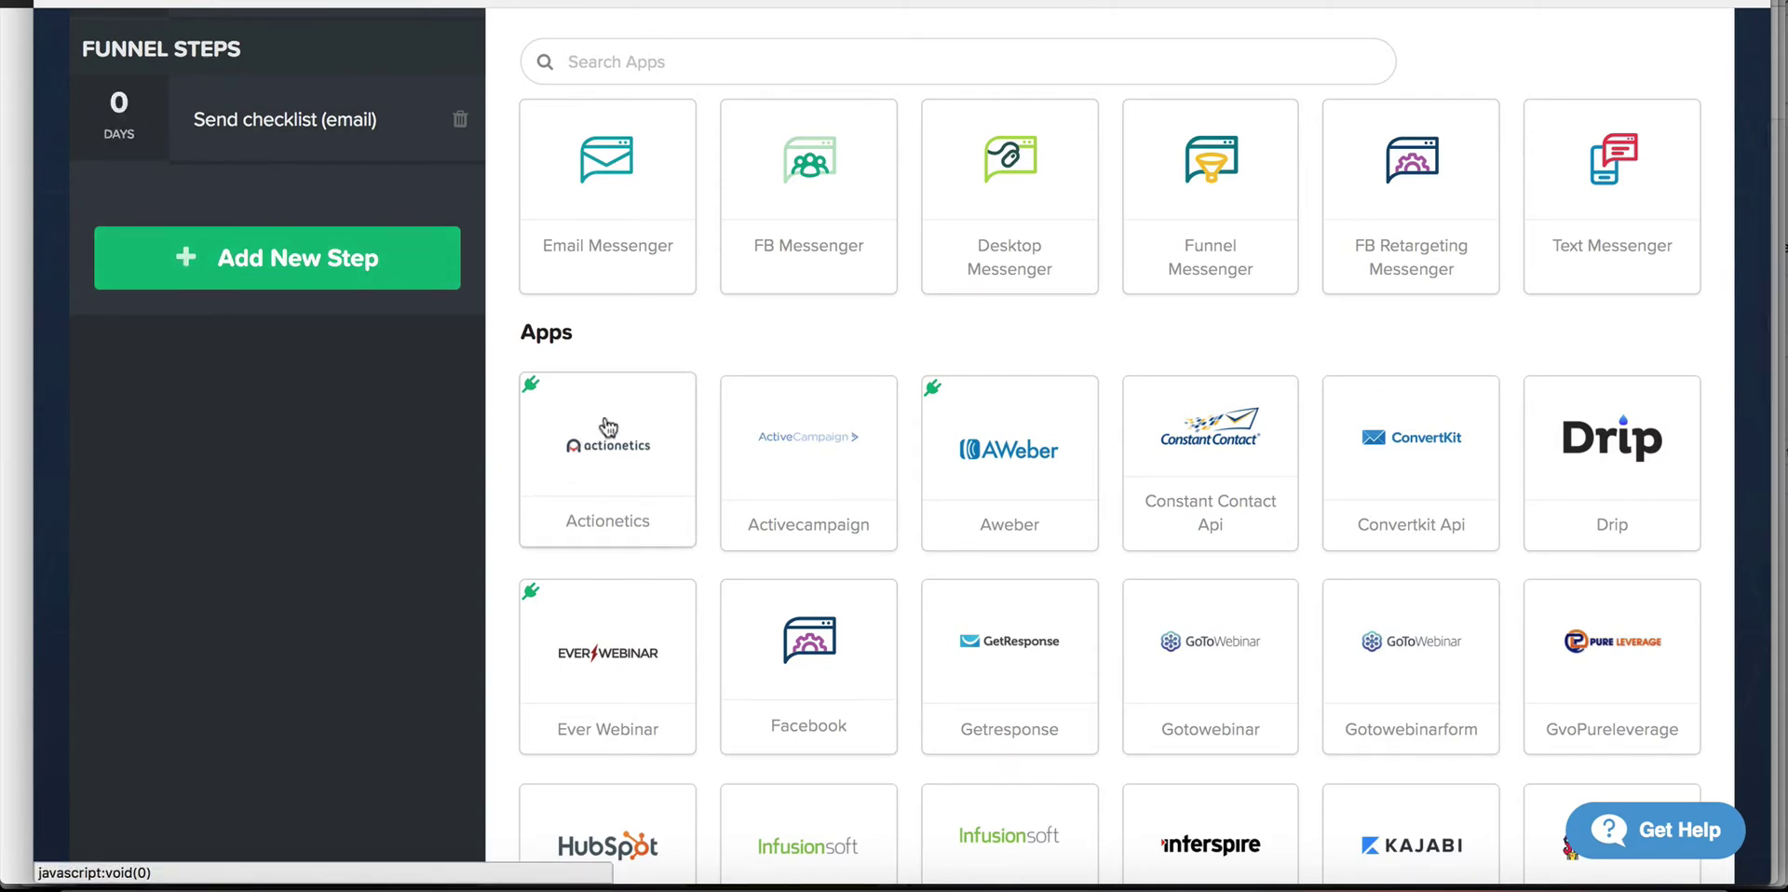
Add an Email Messenger step named "Second Email" and review the SMTP accounts it can send from
left_click(612, 169)
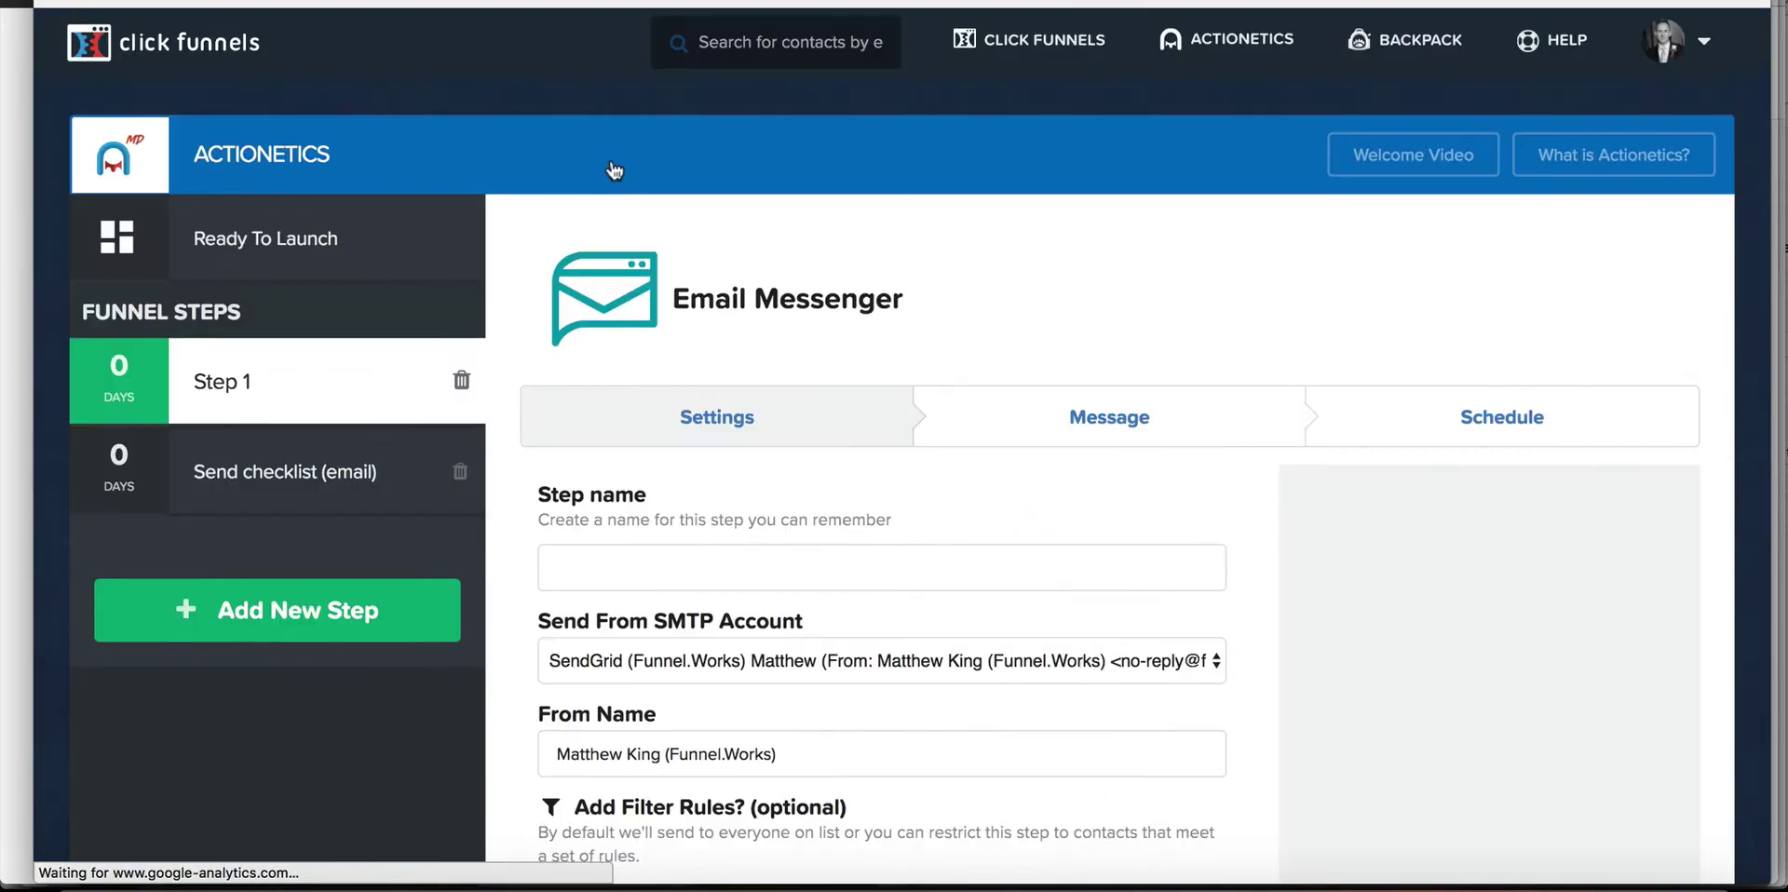
left_click(701, 563)
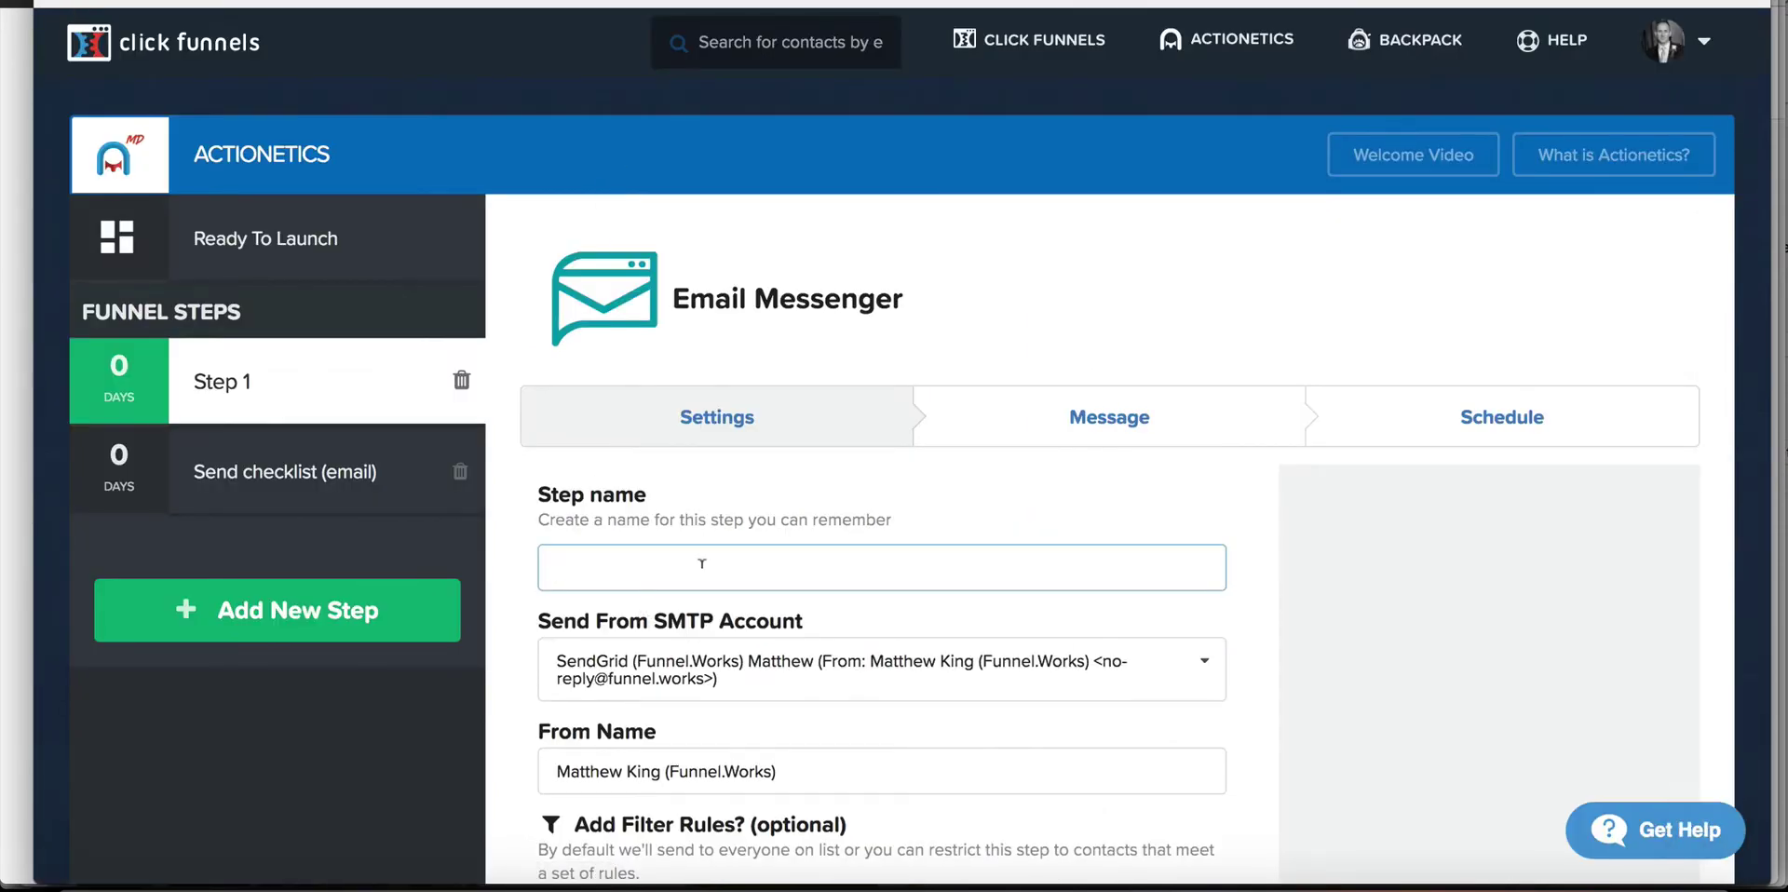
type("Second Email")
left_click(722, 663)
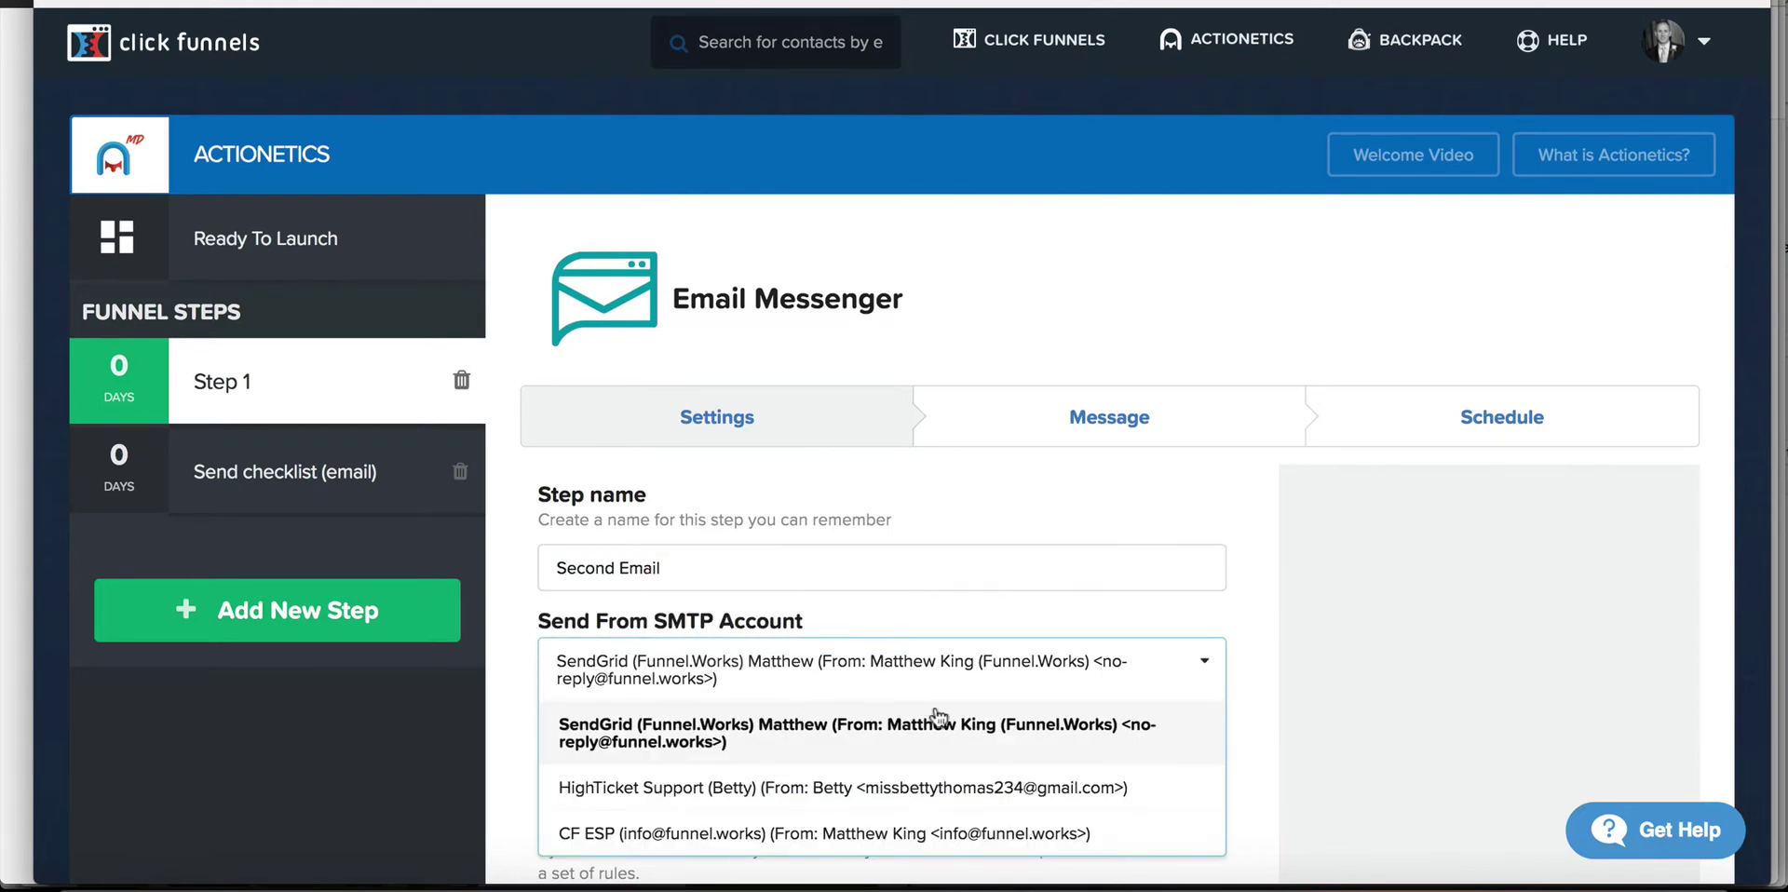
scroll(931, 716, "down", 1)
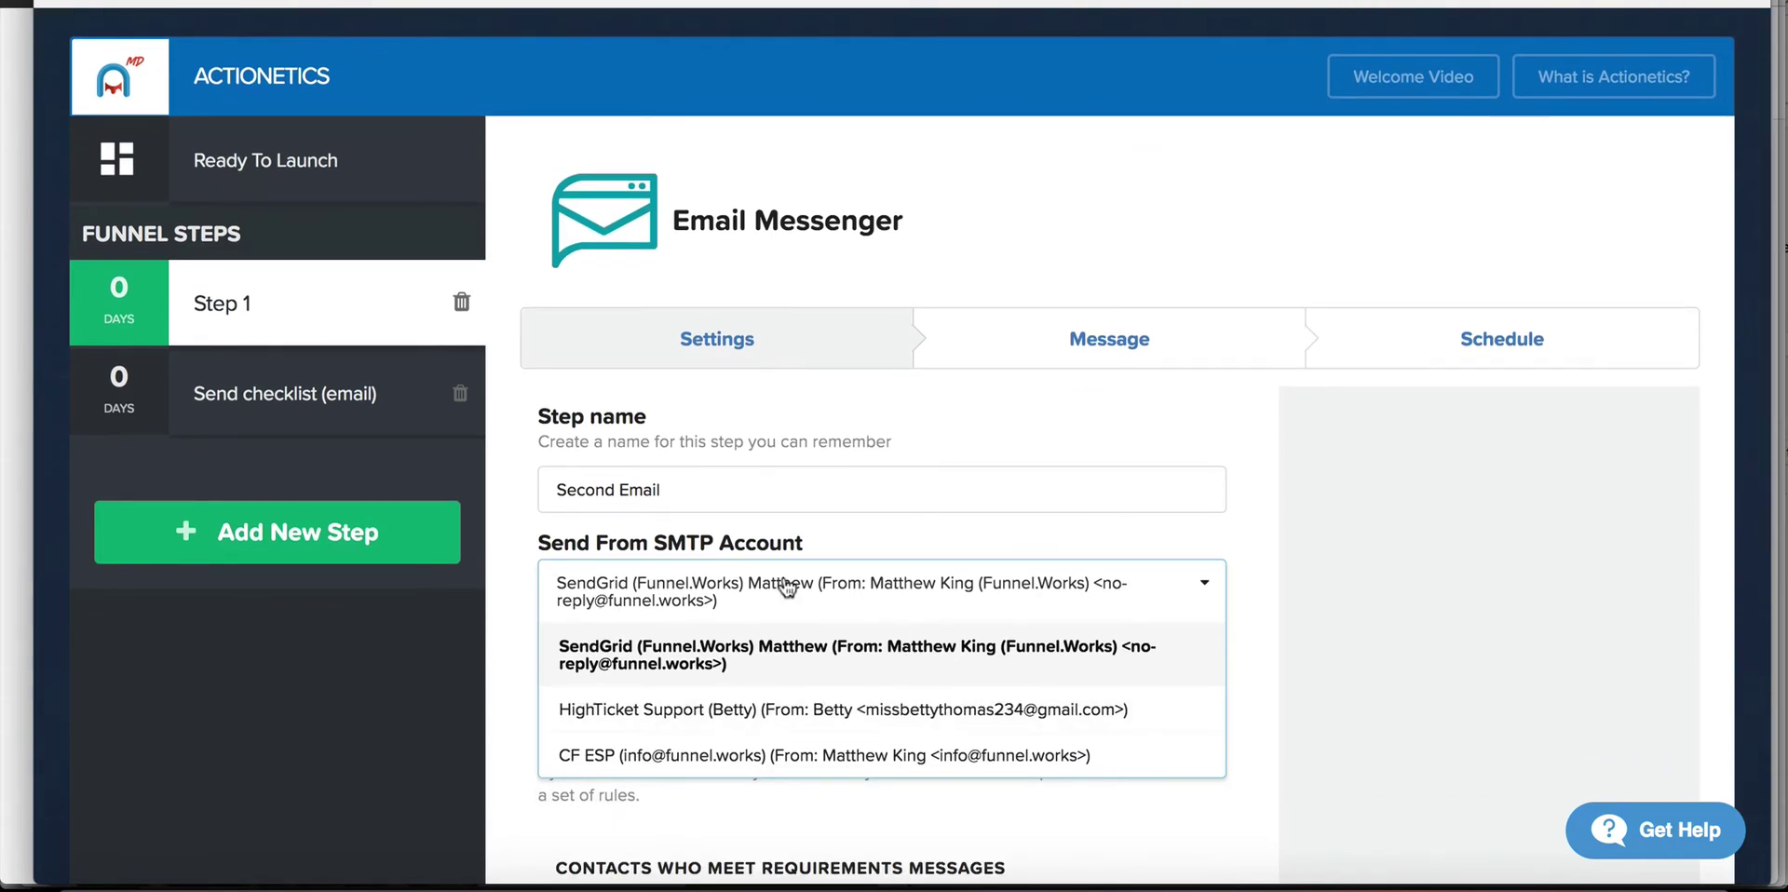
left_click(786, 587)
Delete the Default Email Messenger Rule Group filter and save the email step's settings to continue to the message
scroll(775, 662, "down", 2)
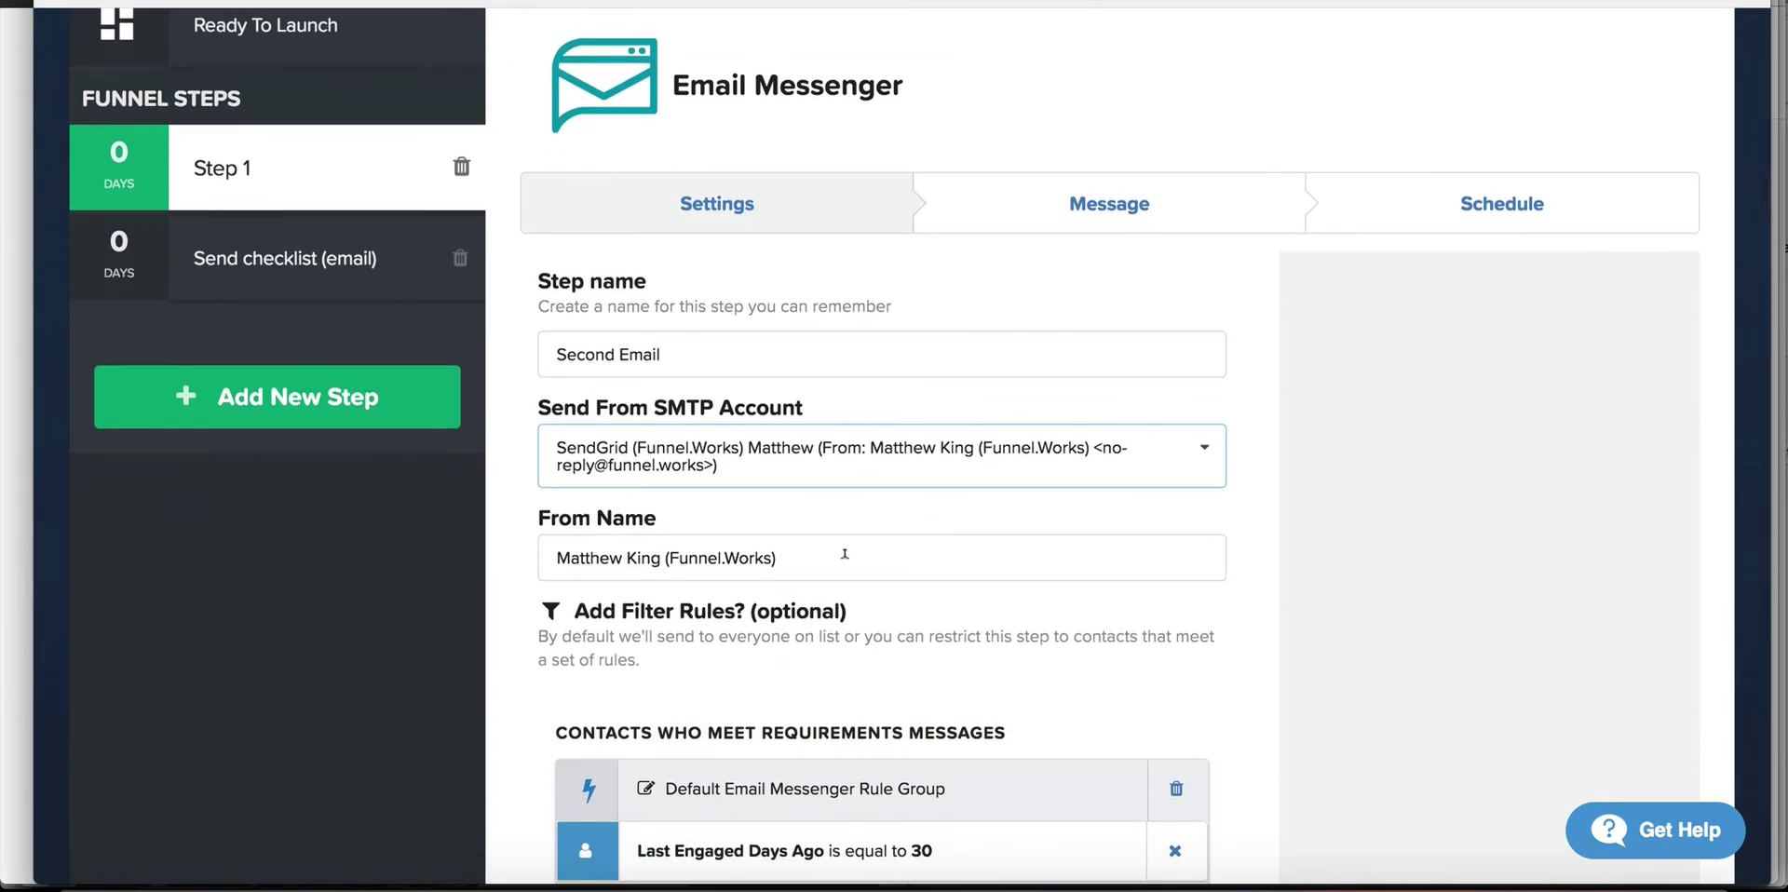
scroll(844, 554, "down", 1)
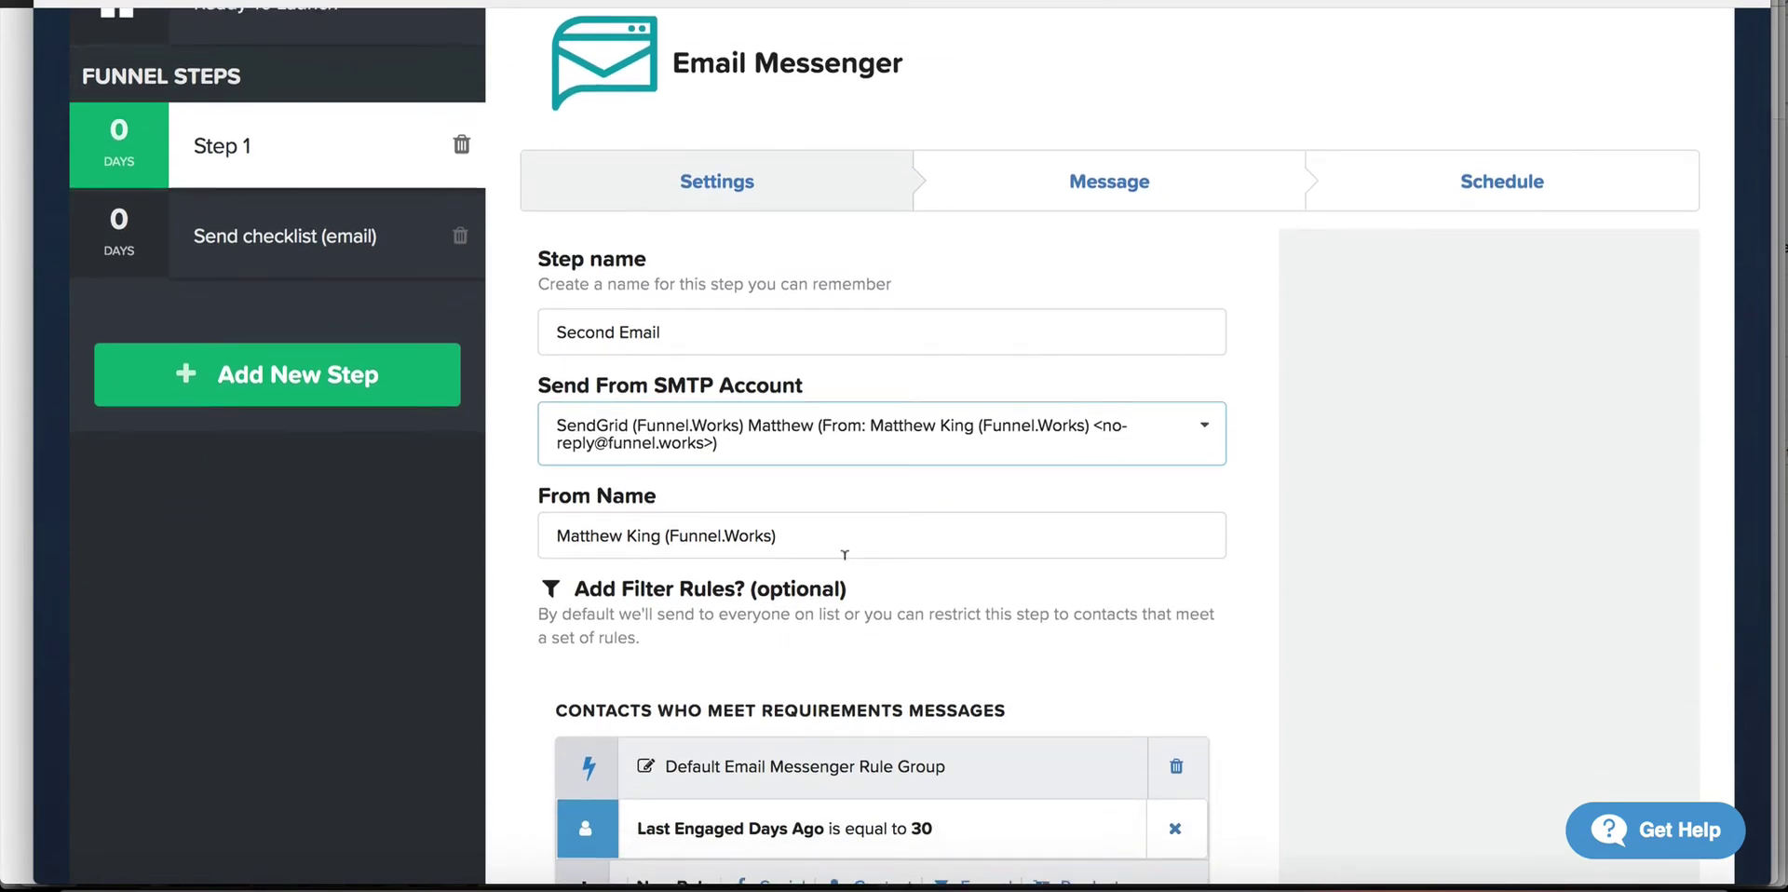
scroll(845, 553, "down", 5)
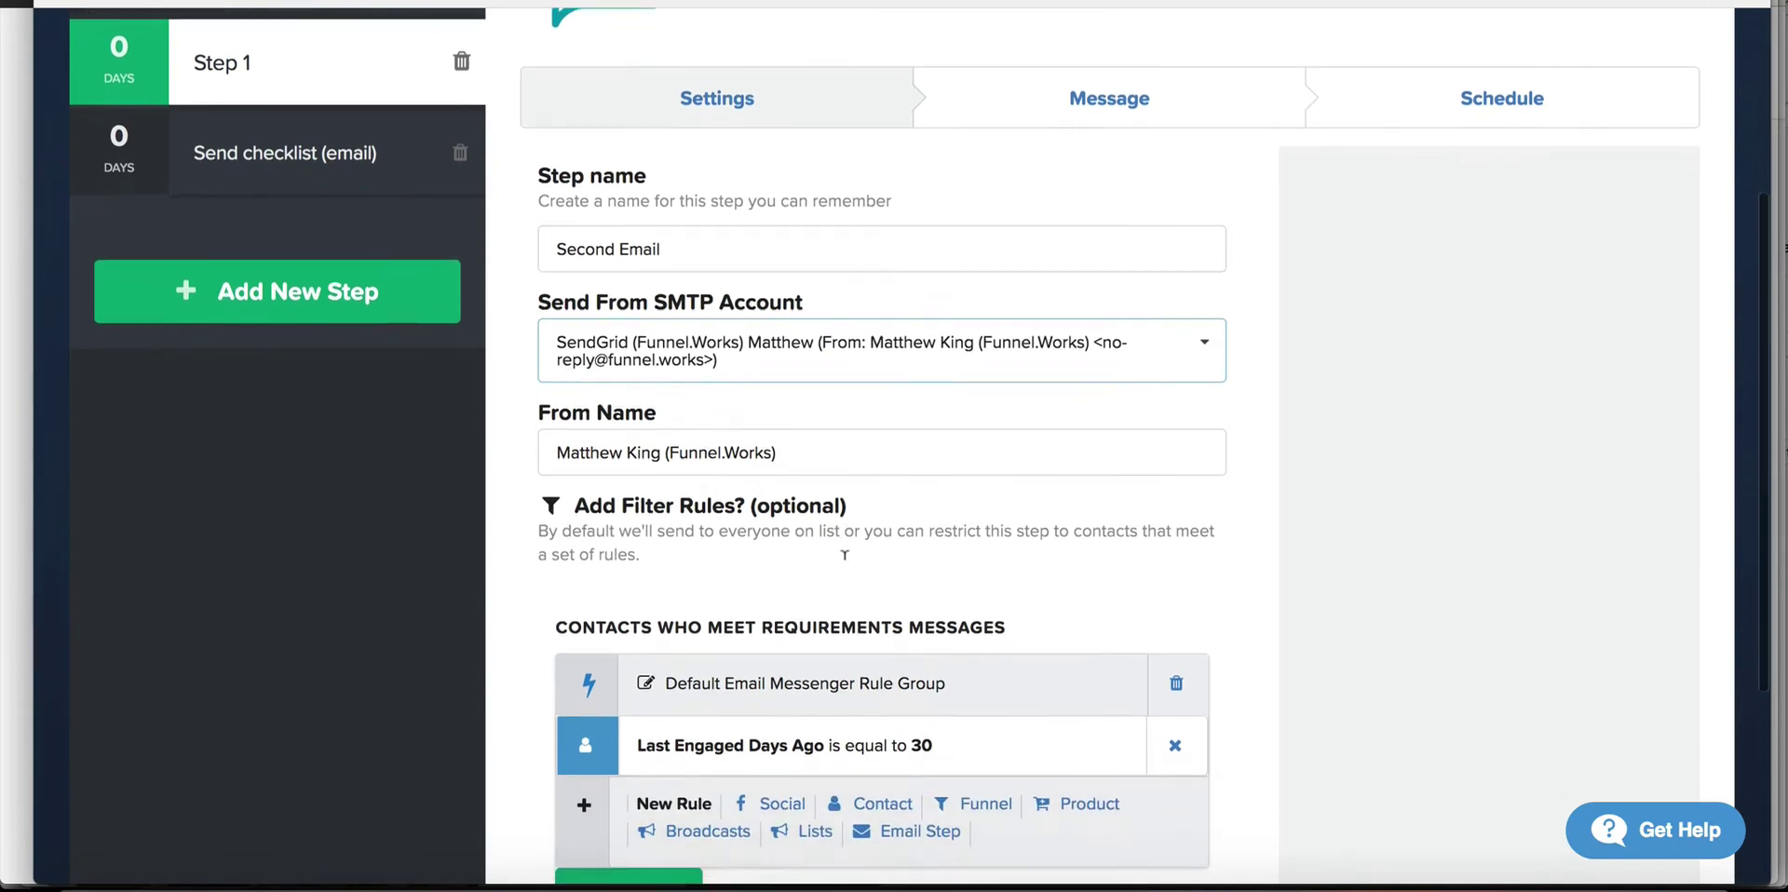
scroll(840, 553, "down", 1)
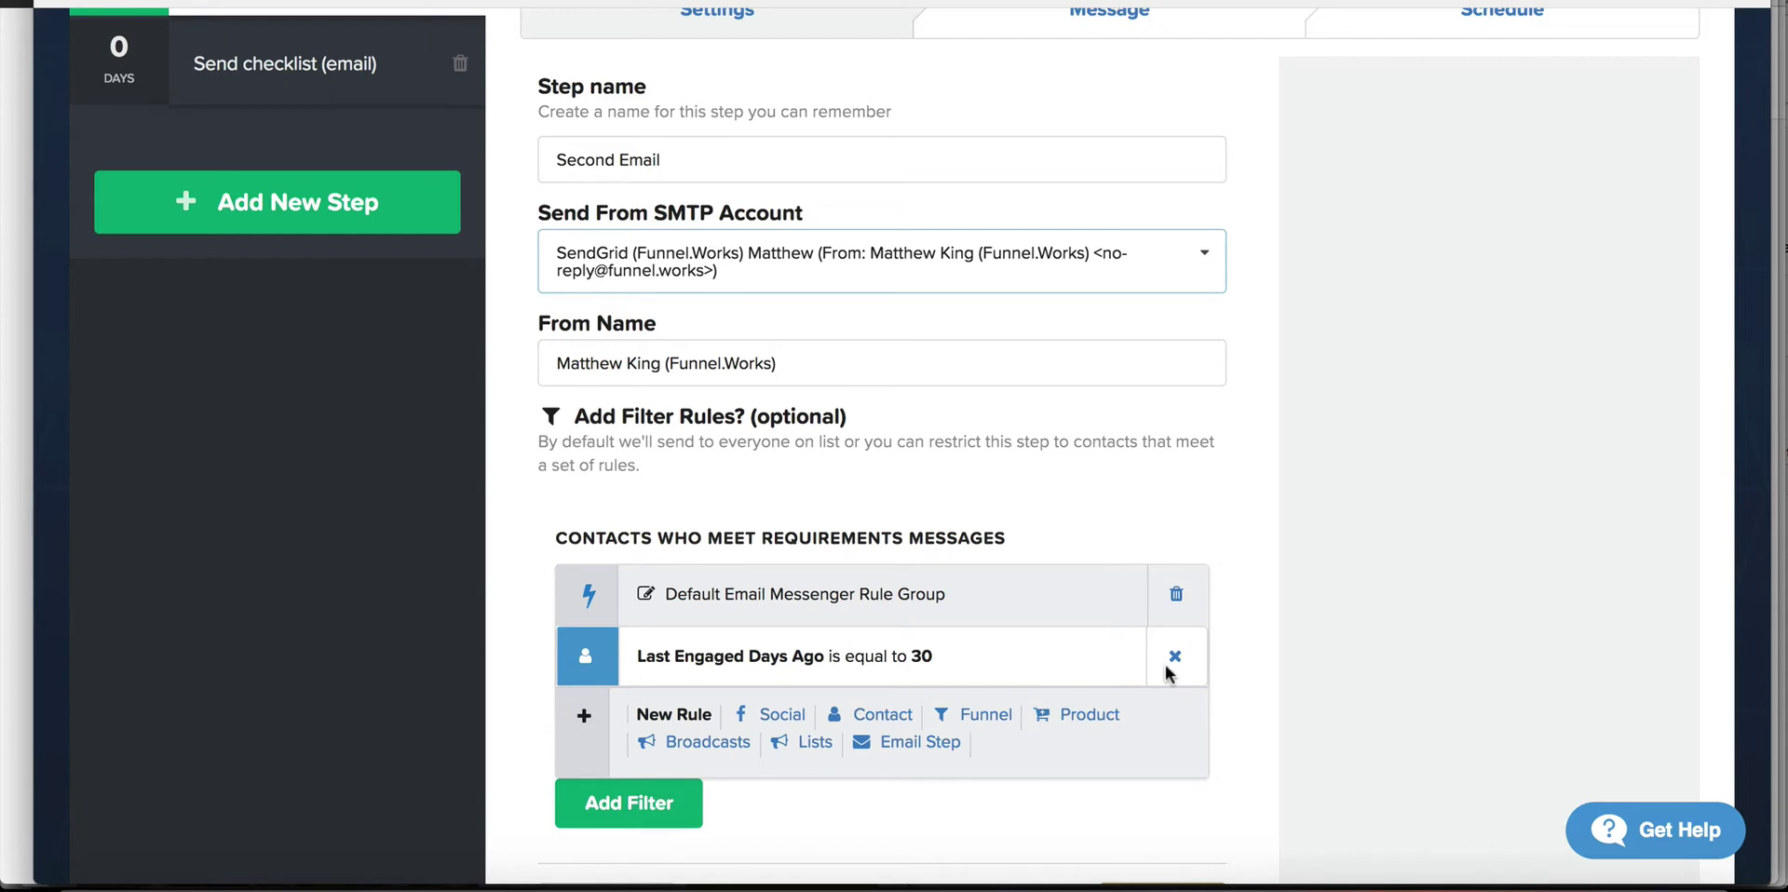
left_click(1178, 590)
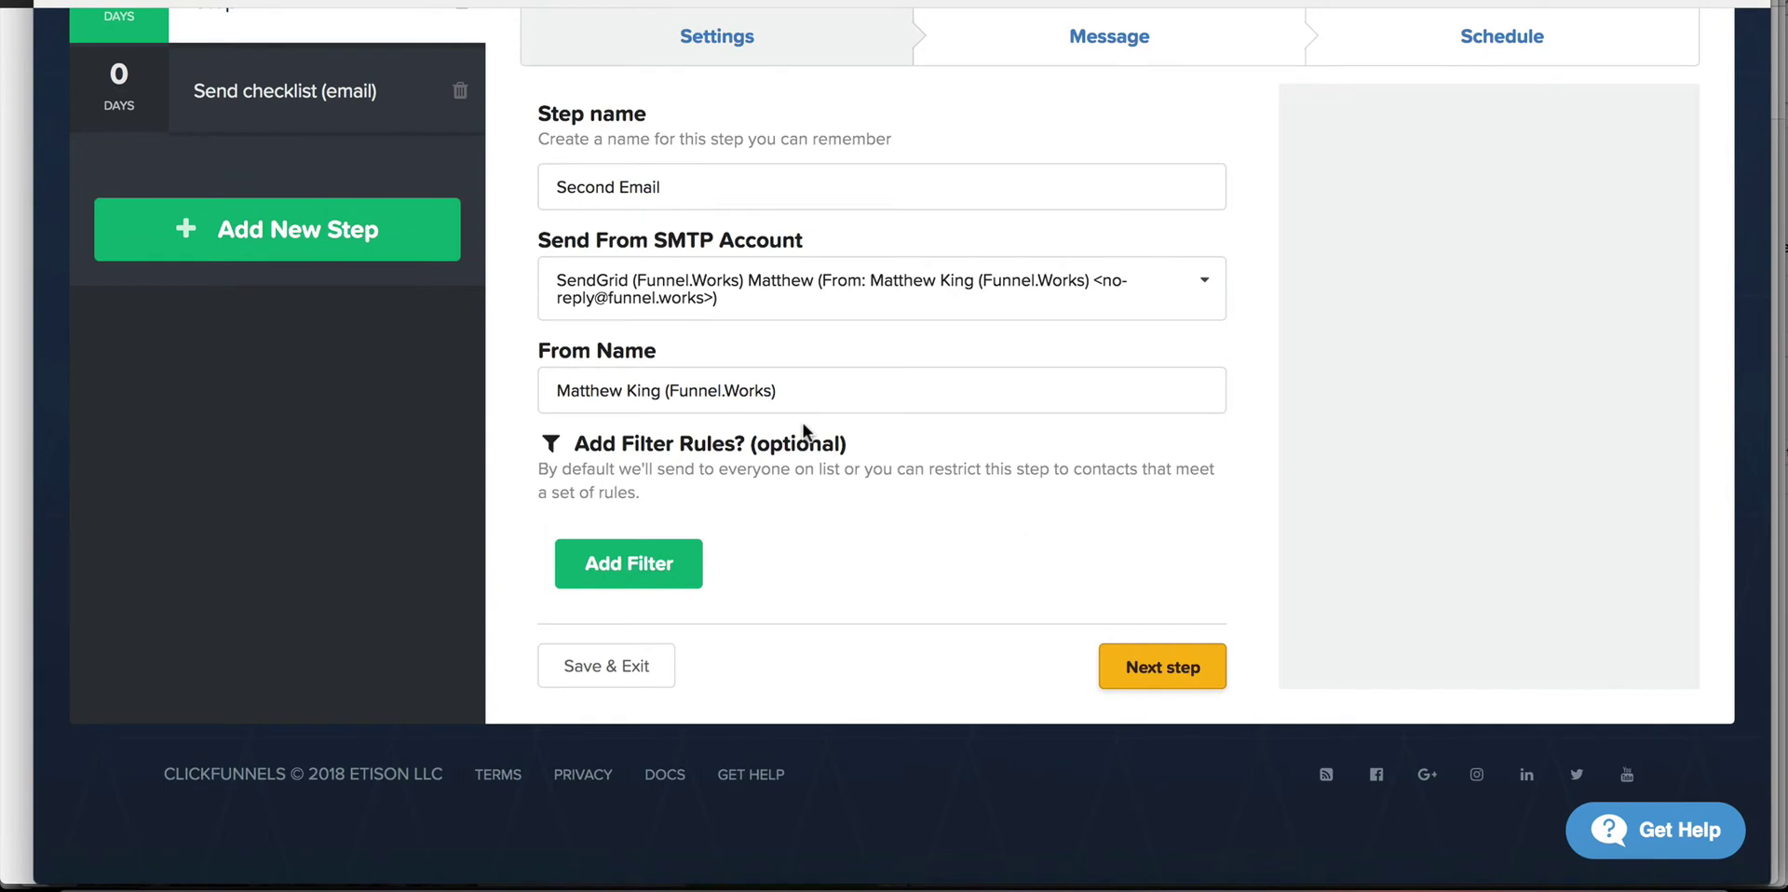
left_click(1169, 669)
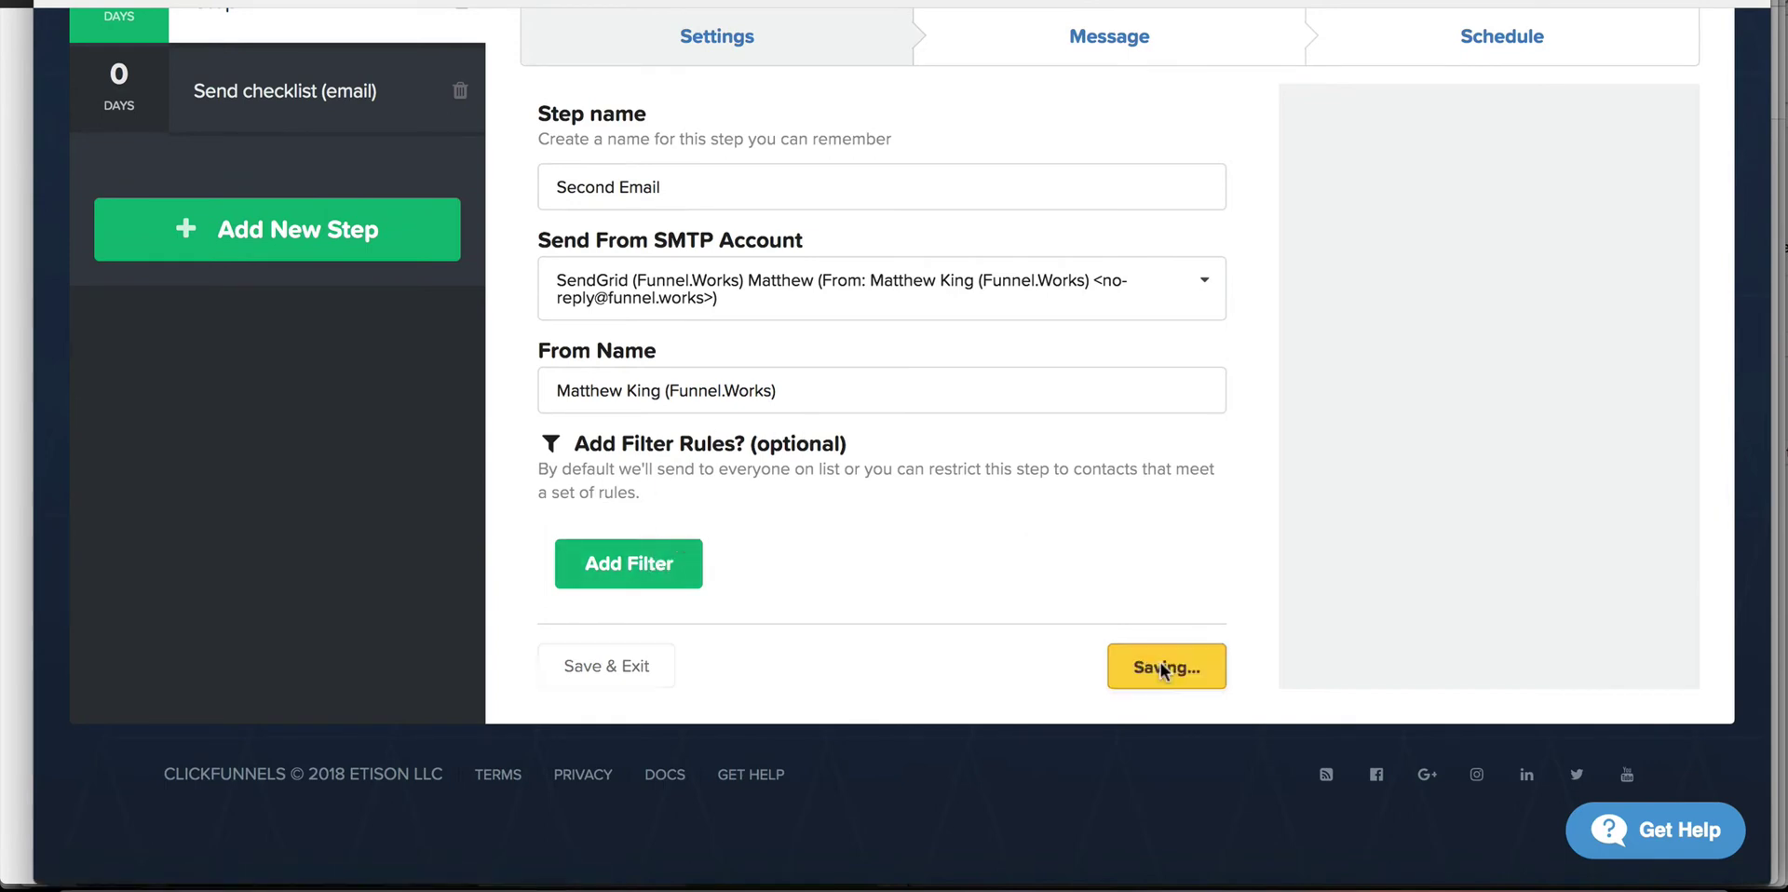
Set the second email's subject to "Did You see this?"
scroll(874, 602, "down", 2)
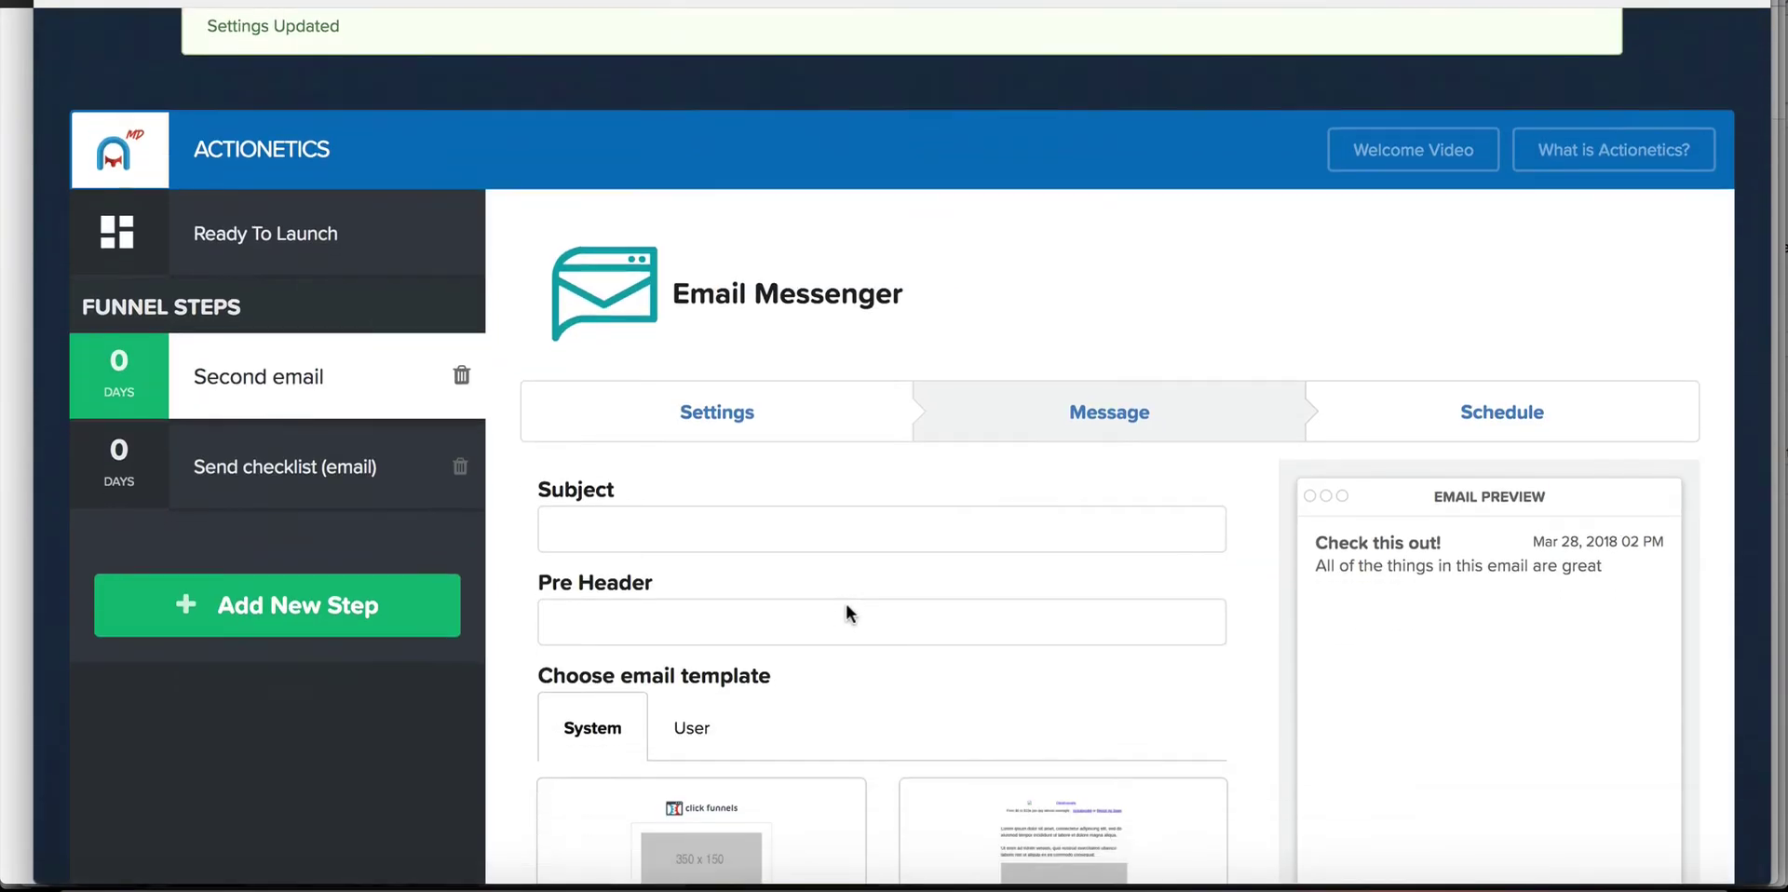
left_click(707, 524)
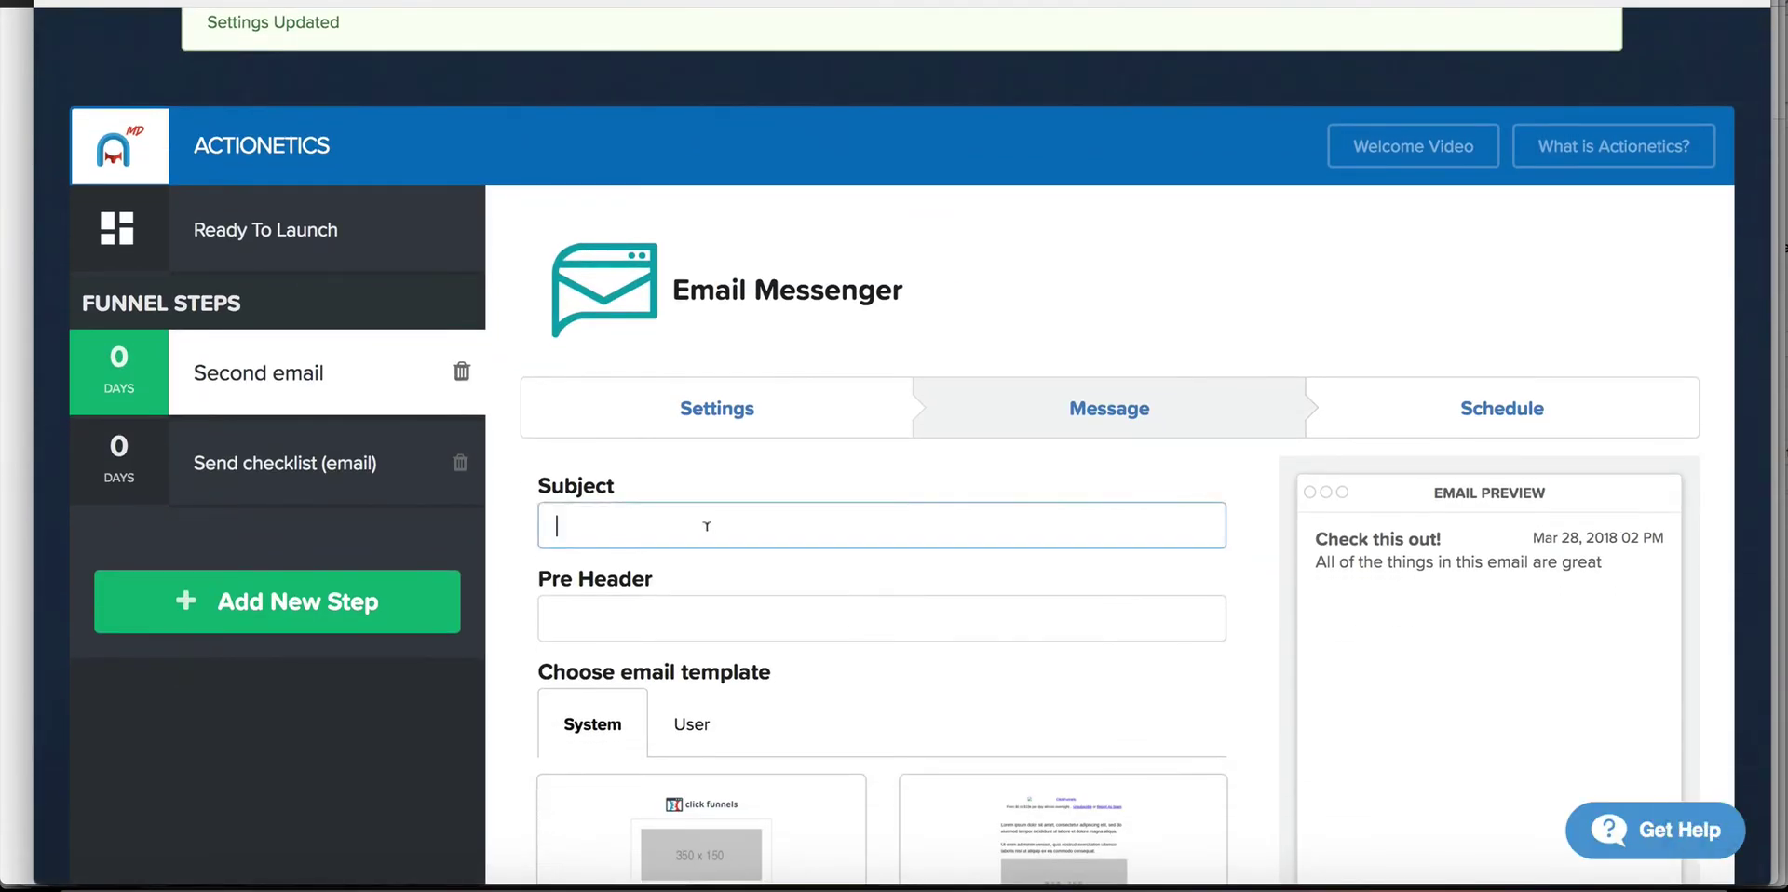
type("Did Y")
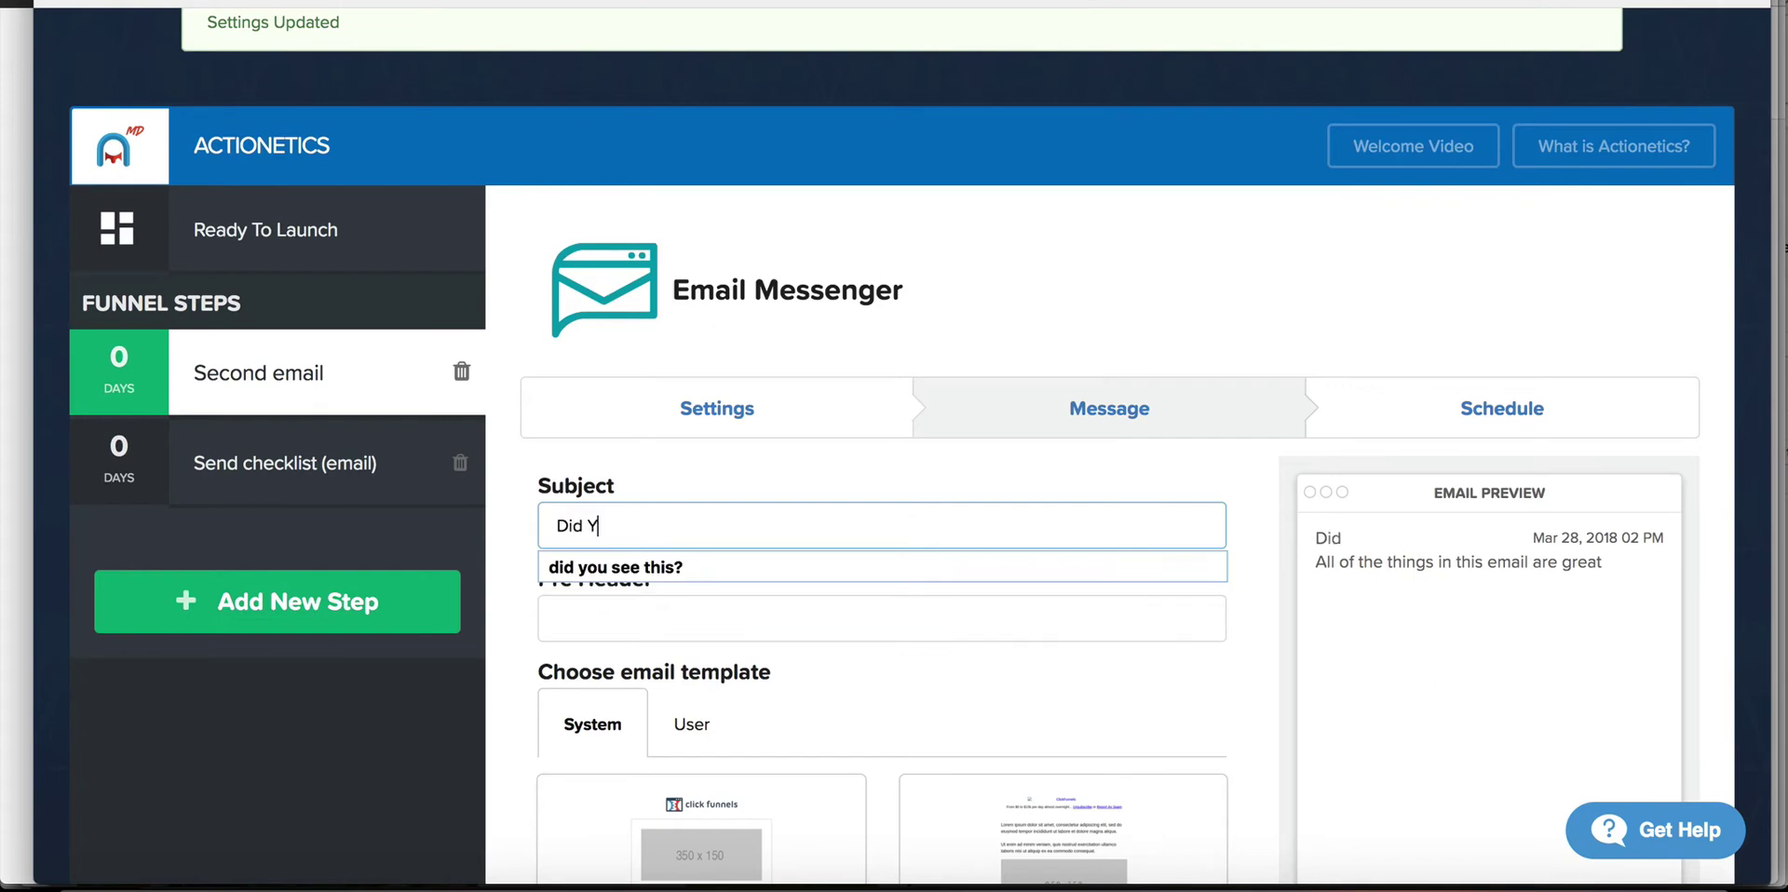
type("ou see this?")
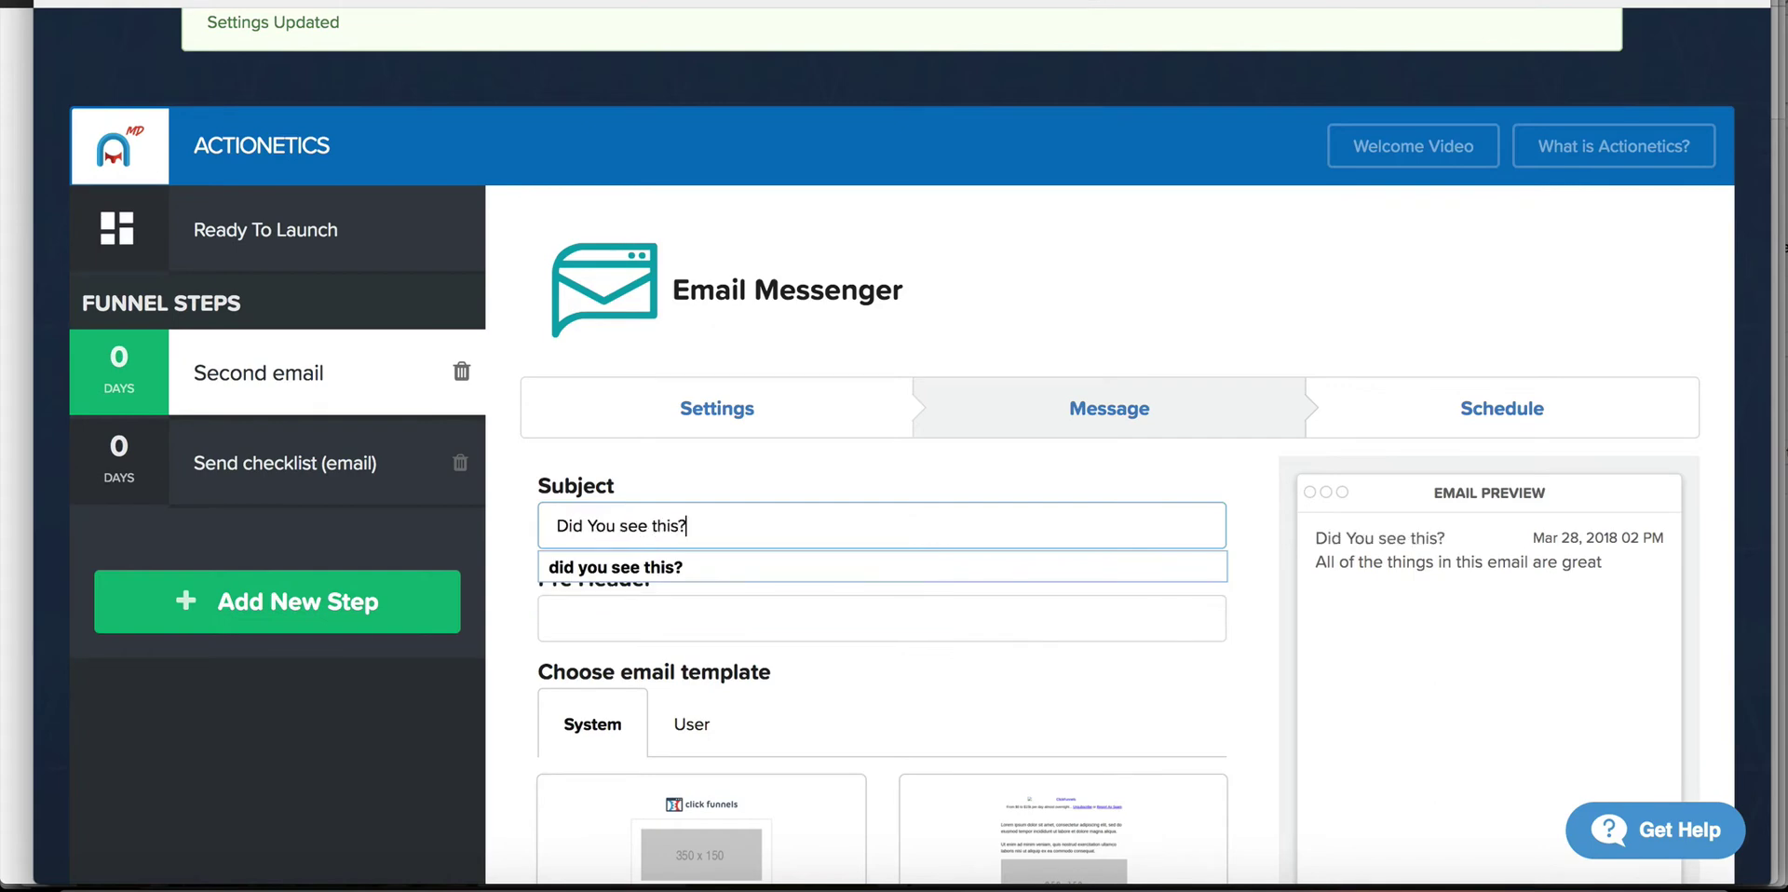
Begin the second email's pre-header with the words "Hey, do"
key("Tab")
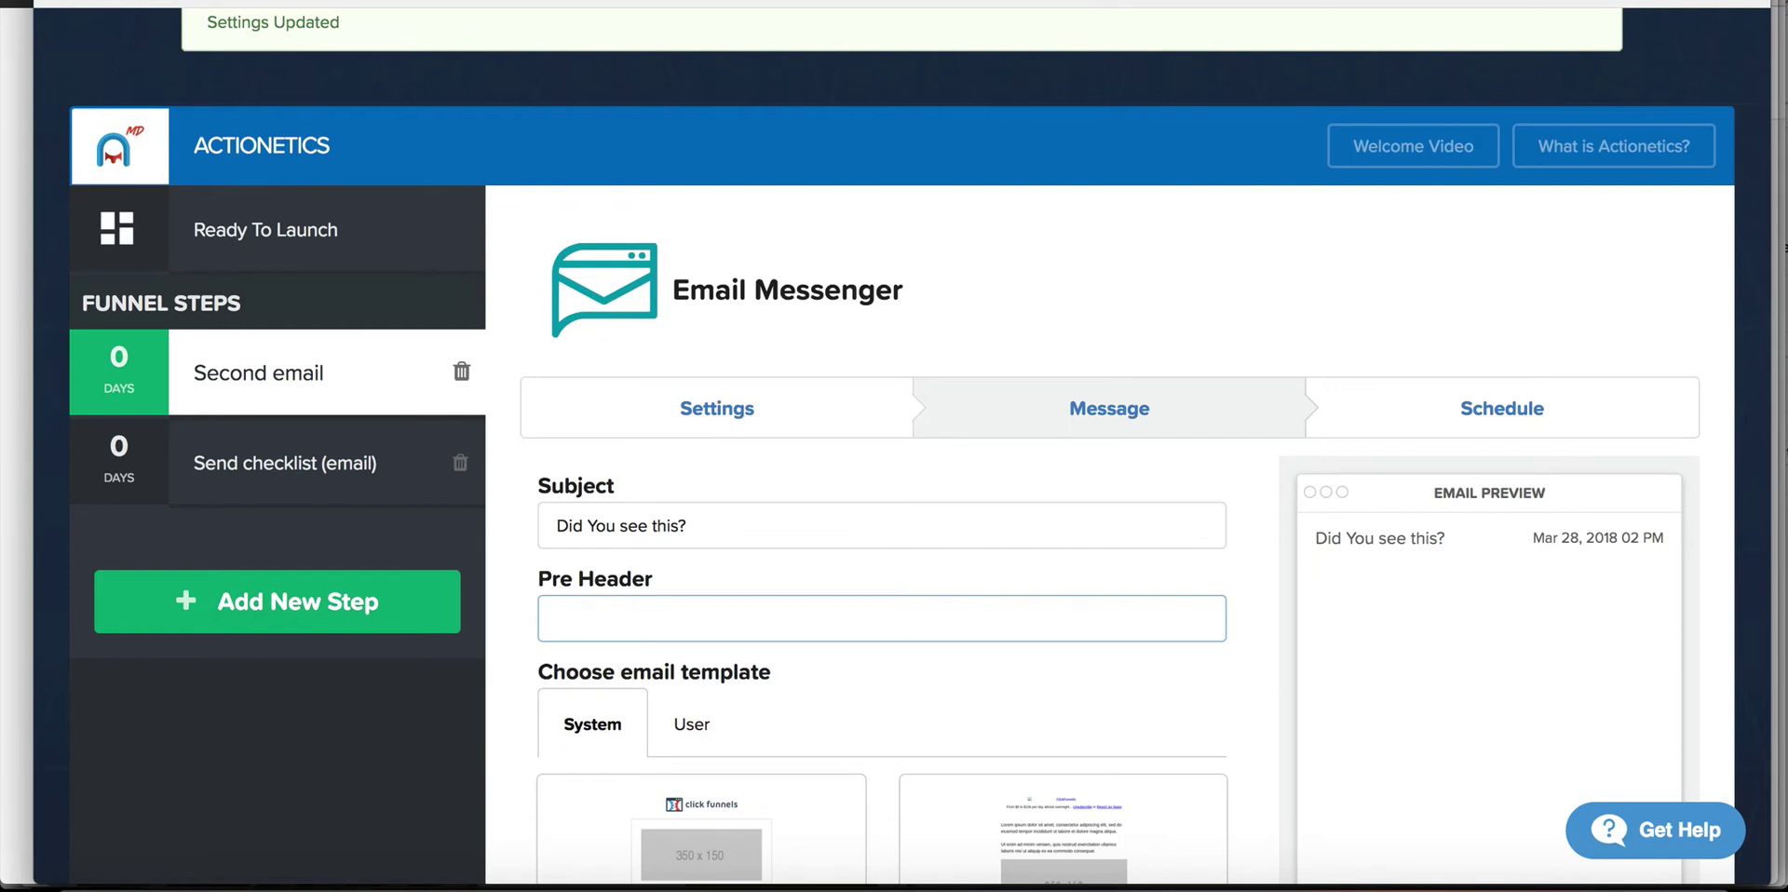
type("Hey, did you know")
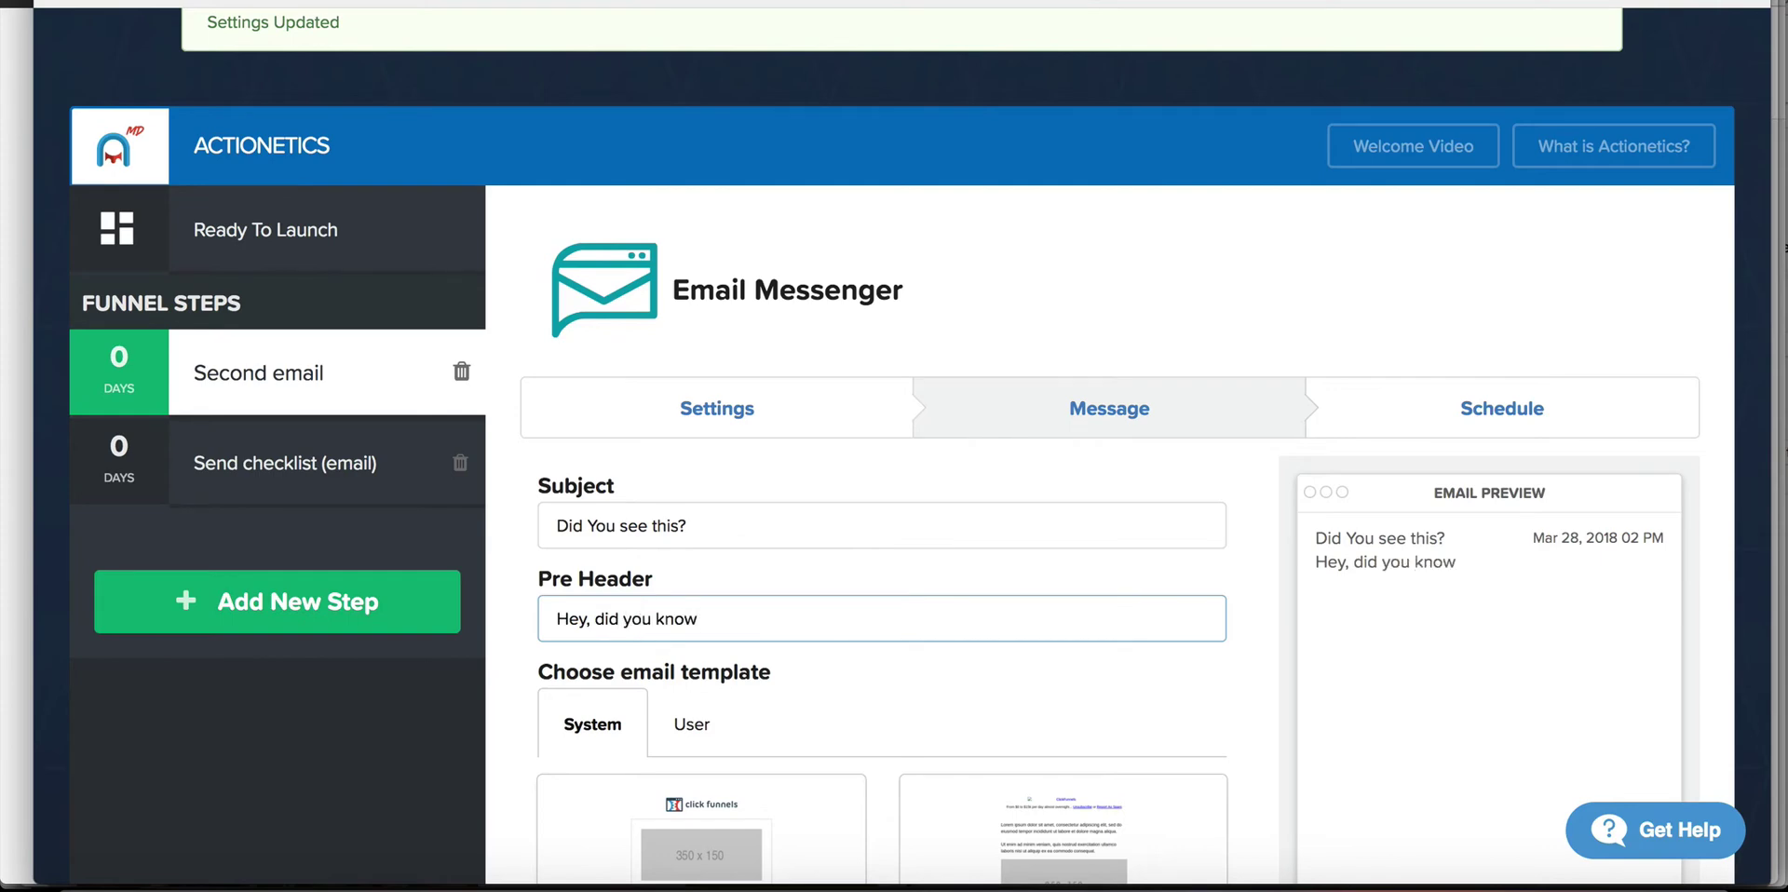
key("BackSpace")
key("BackSpace")
key("BackSpace")
key("BackSpace")
key("BackSpace")
key("BackSpace")
key("BackSpace")
key("BackSpace")
key("BackSpace")
key("BackSpace")
key("BackSpace")
type("o")
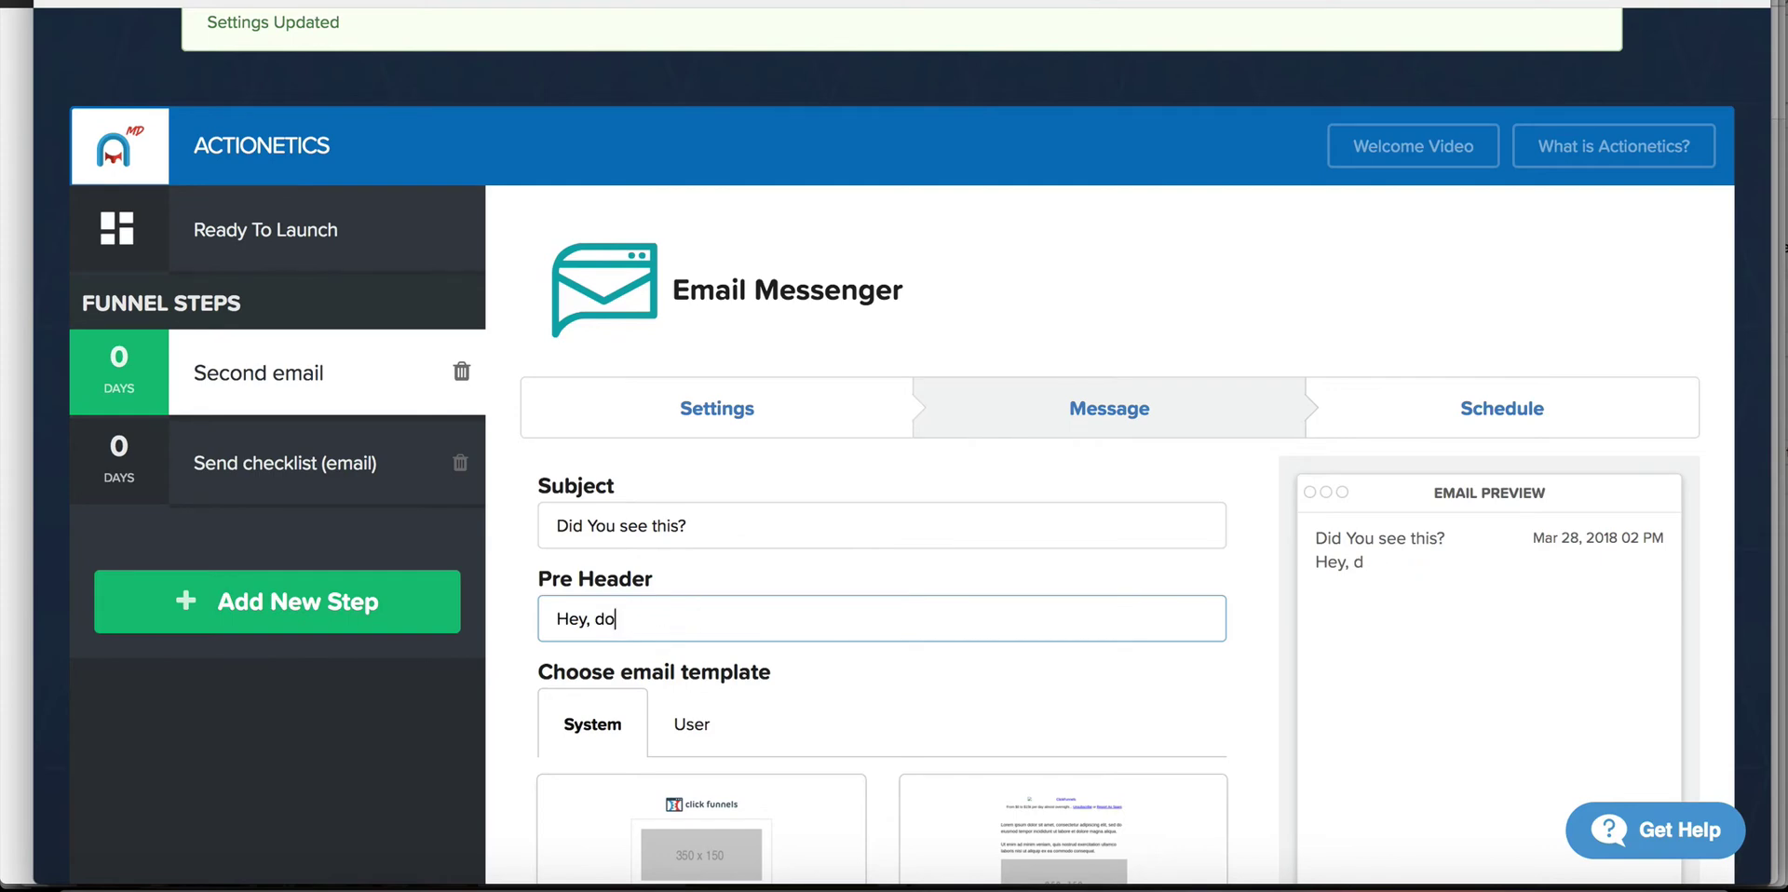
type(" d")
Shorten the subject to "Did You see this" and complete the pre-header as "Hey, do you know what happens when you fail to create a list in Actionetics?"
left_click(694, 525)
key("BackSpace")
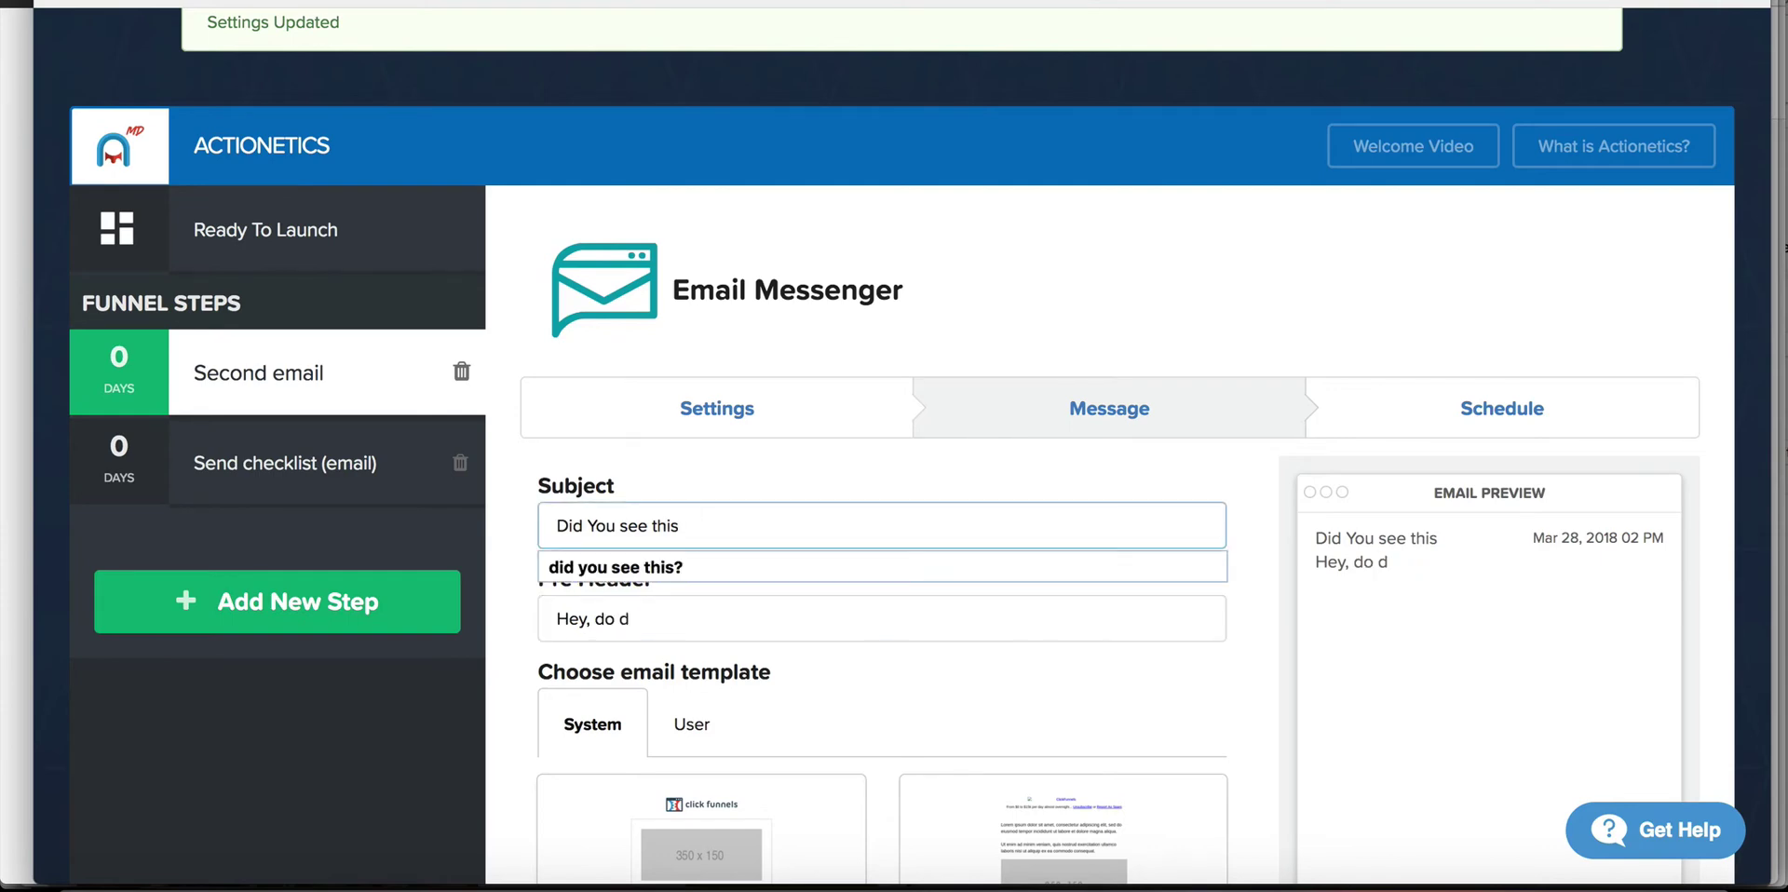
left_click(666, 602)
key("BackSpace")
key("BackSpace")
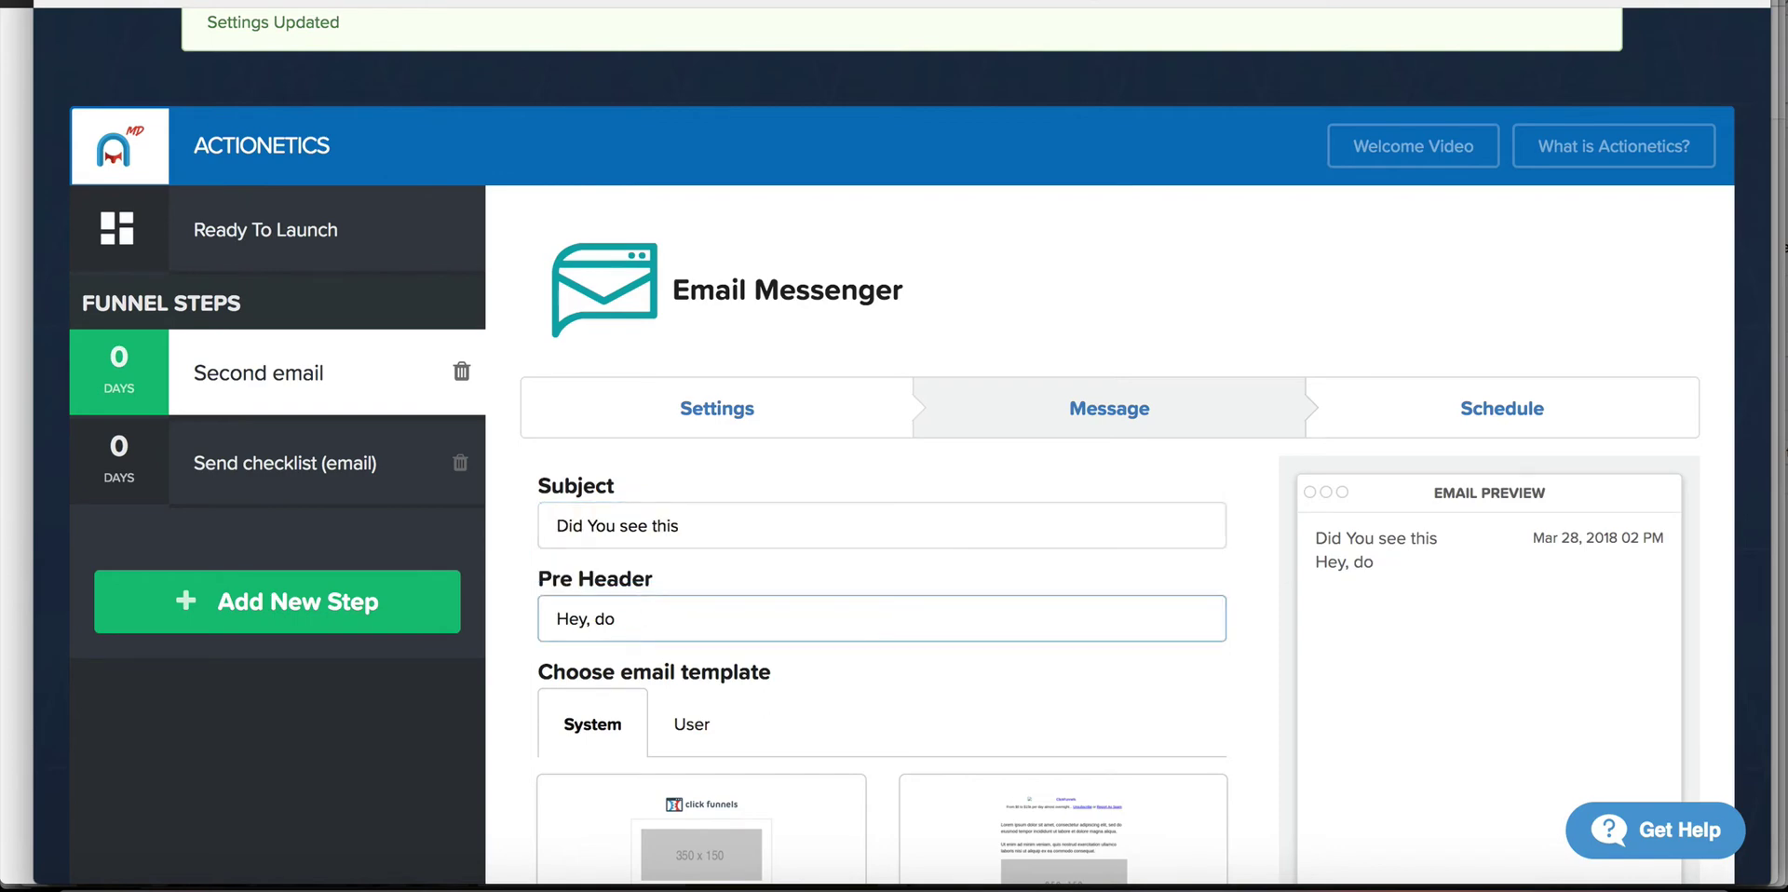
type("you know what happens")
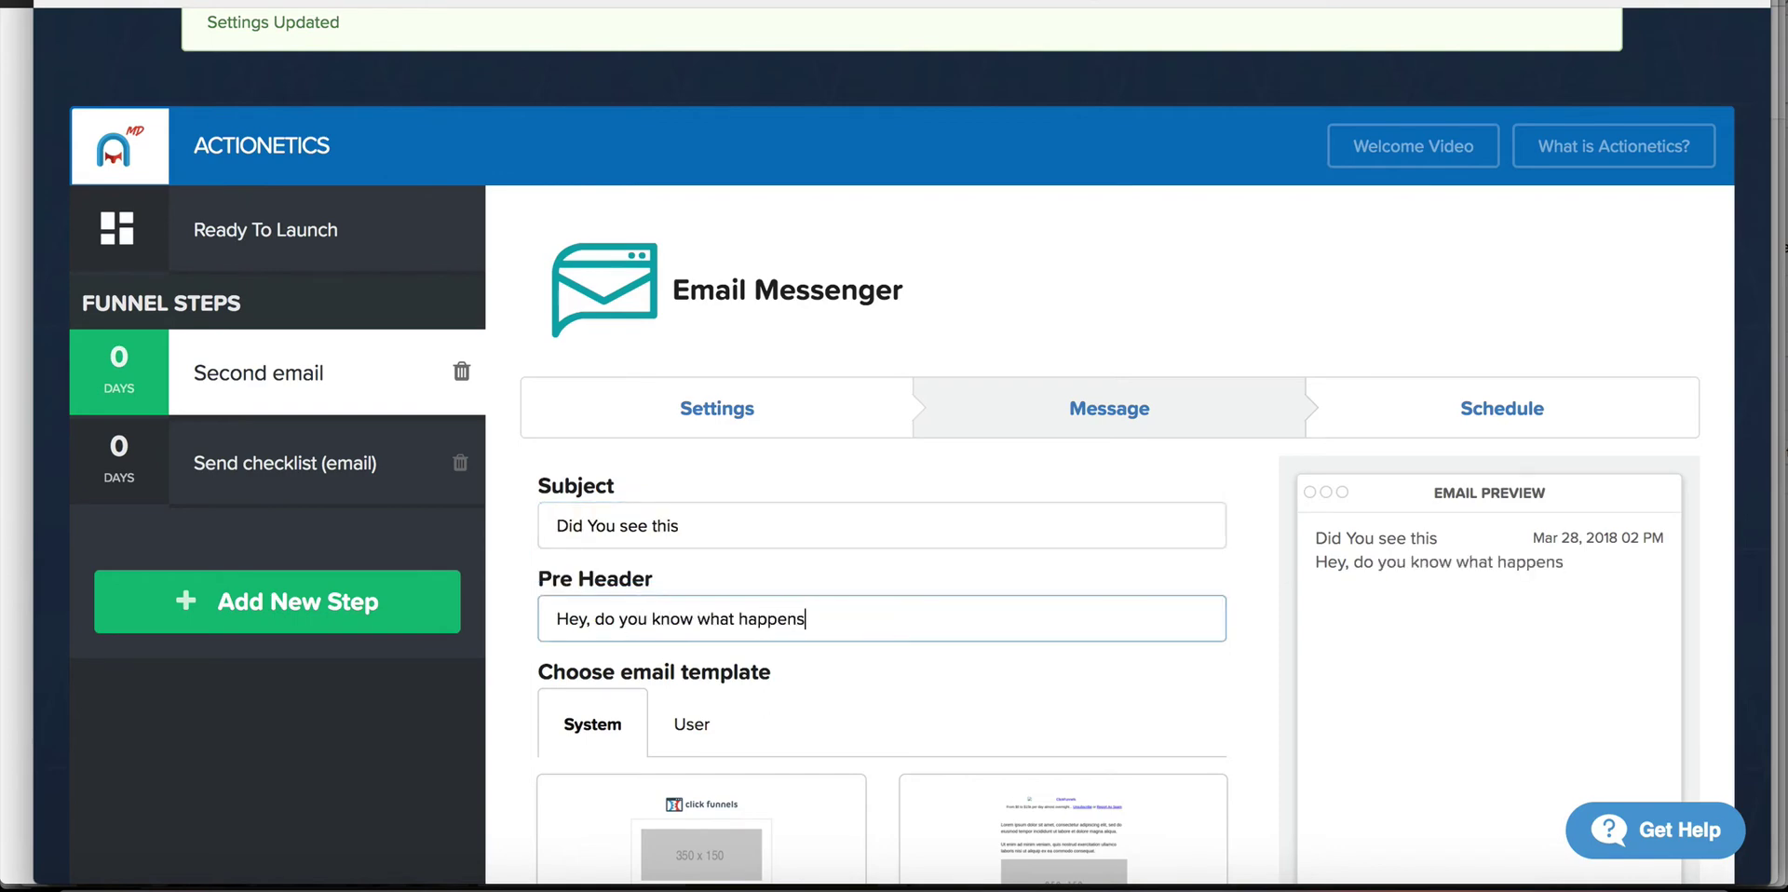
type(" when you fail ")
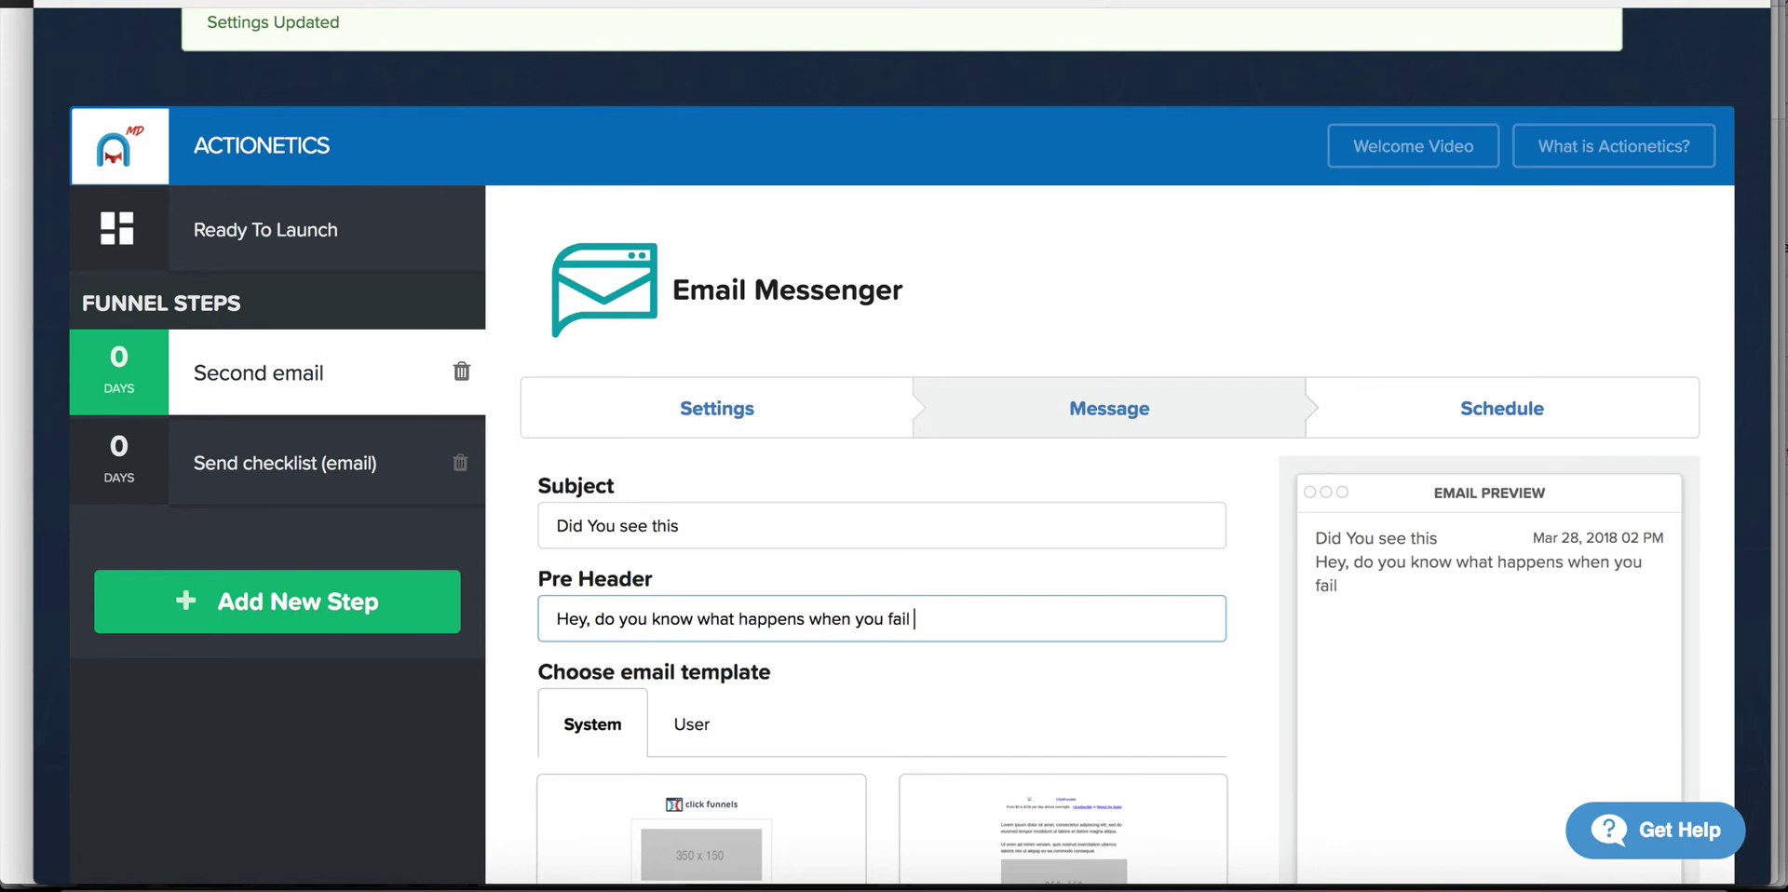
type("to create a list in Actionetics?")
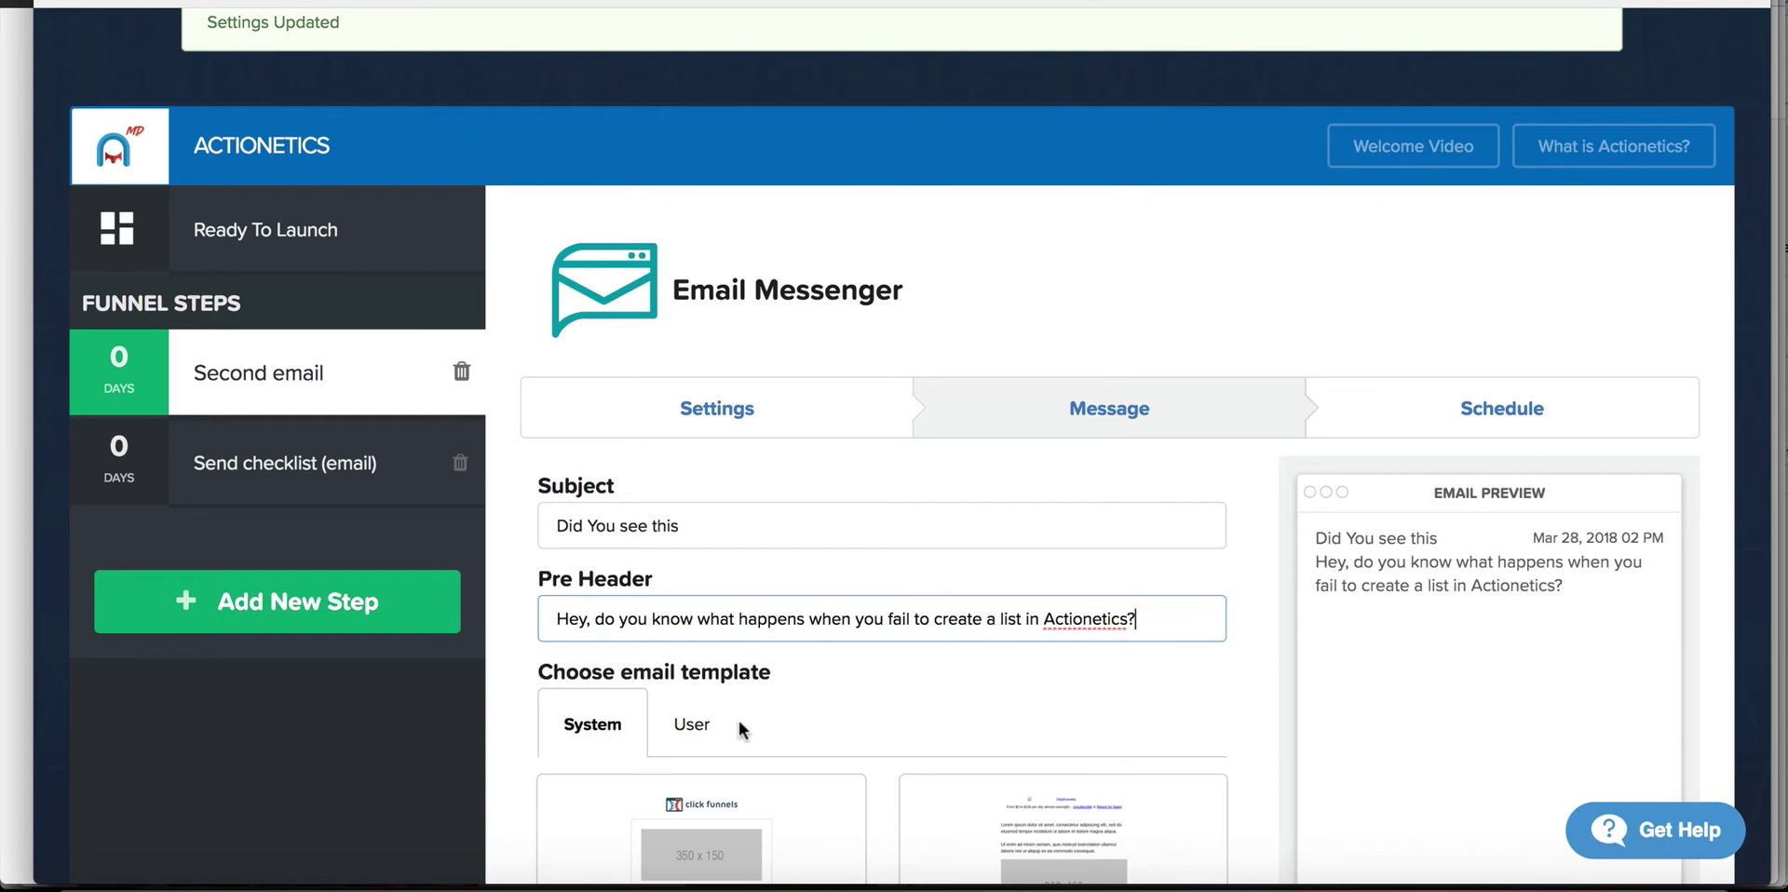
Choose the user-made email template containing the Premium Online Marketing System video for the second email
scroll(691, 717, "down", 4)
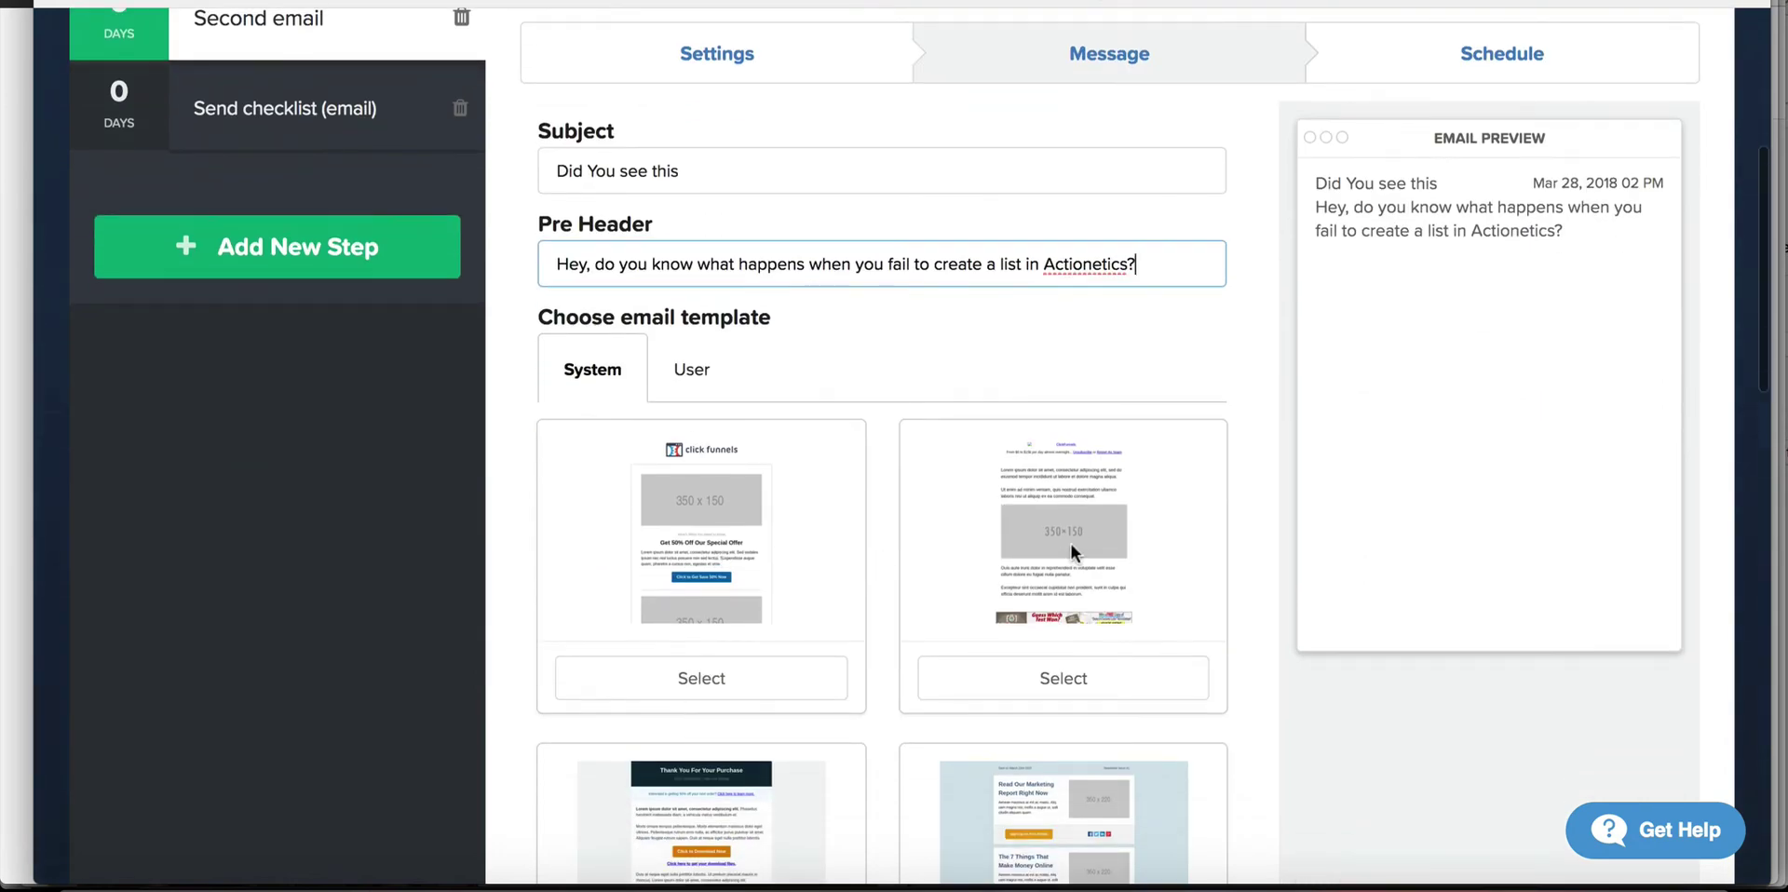
left_click(691, 368)
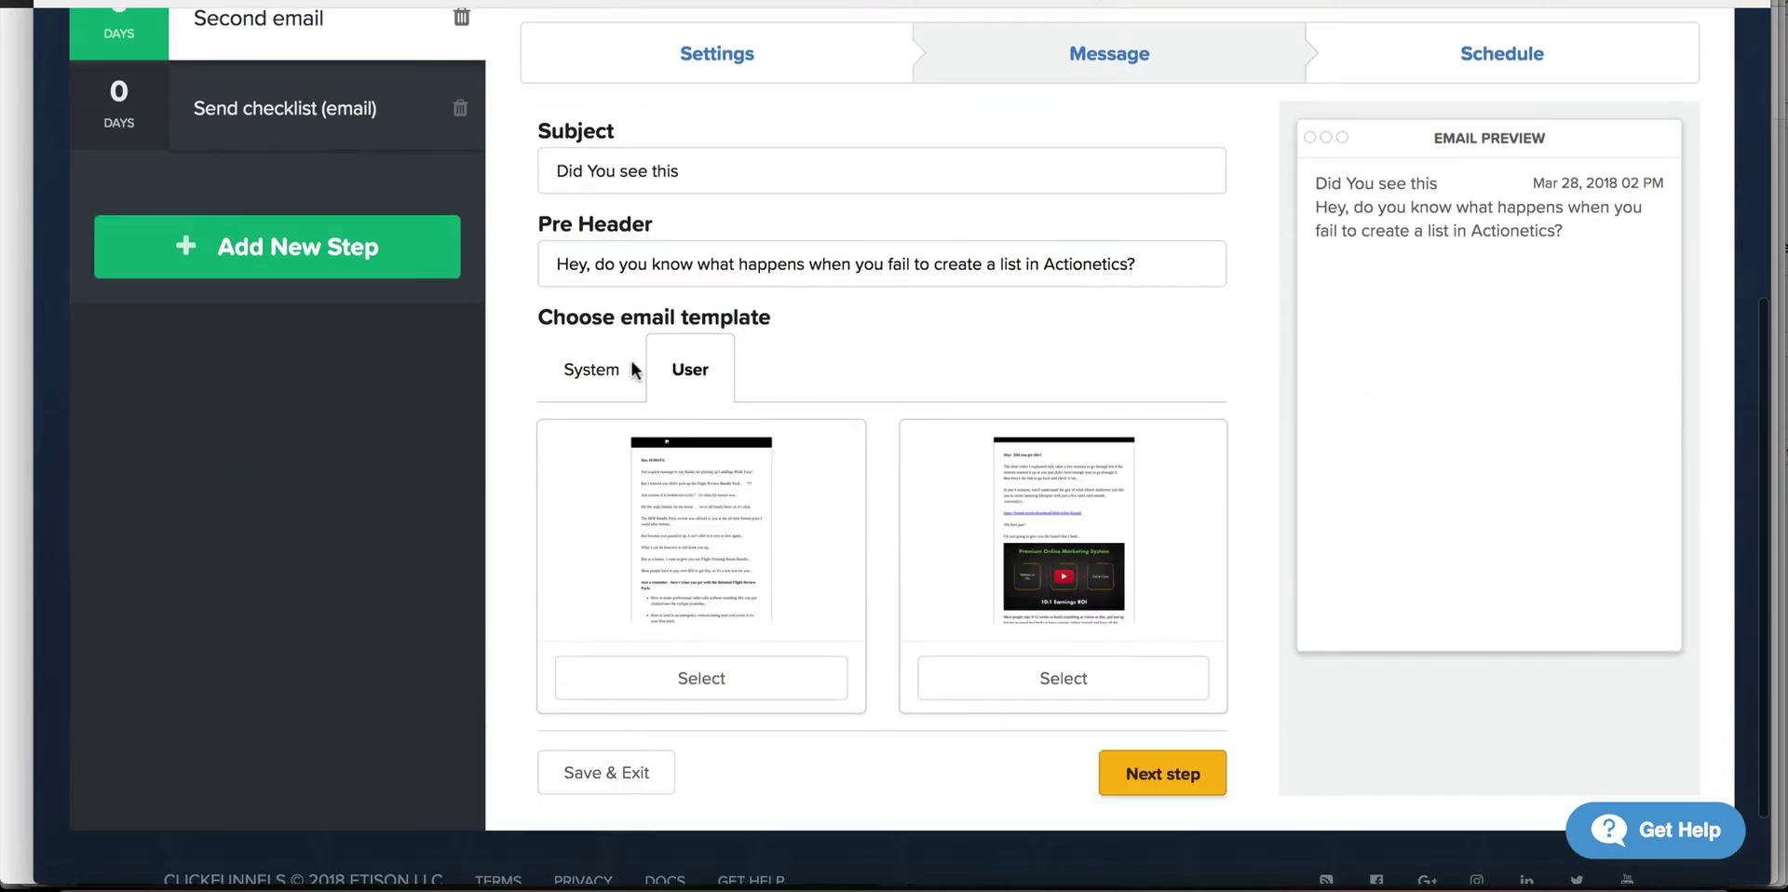
left_click(1032, 678)
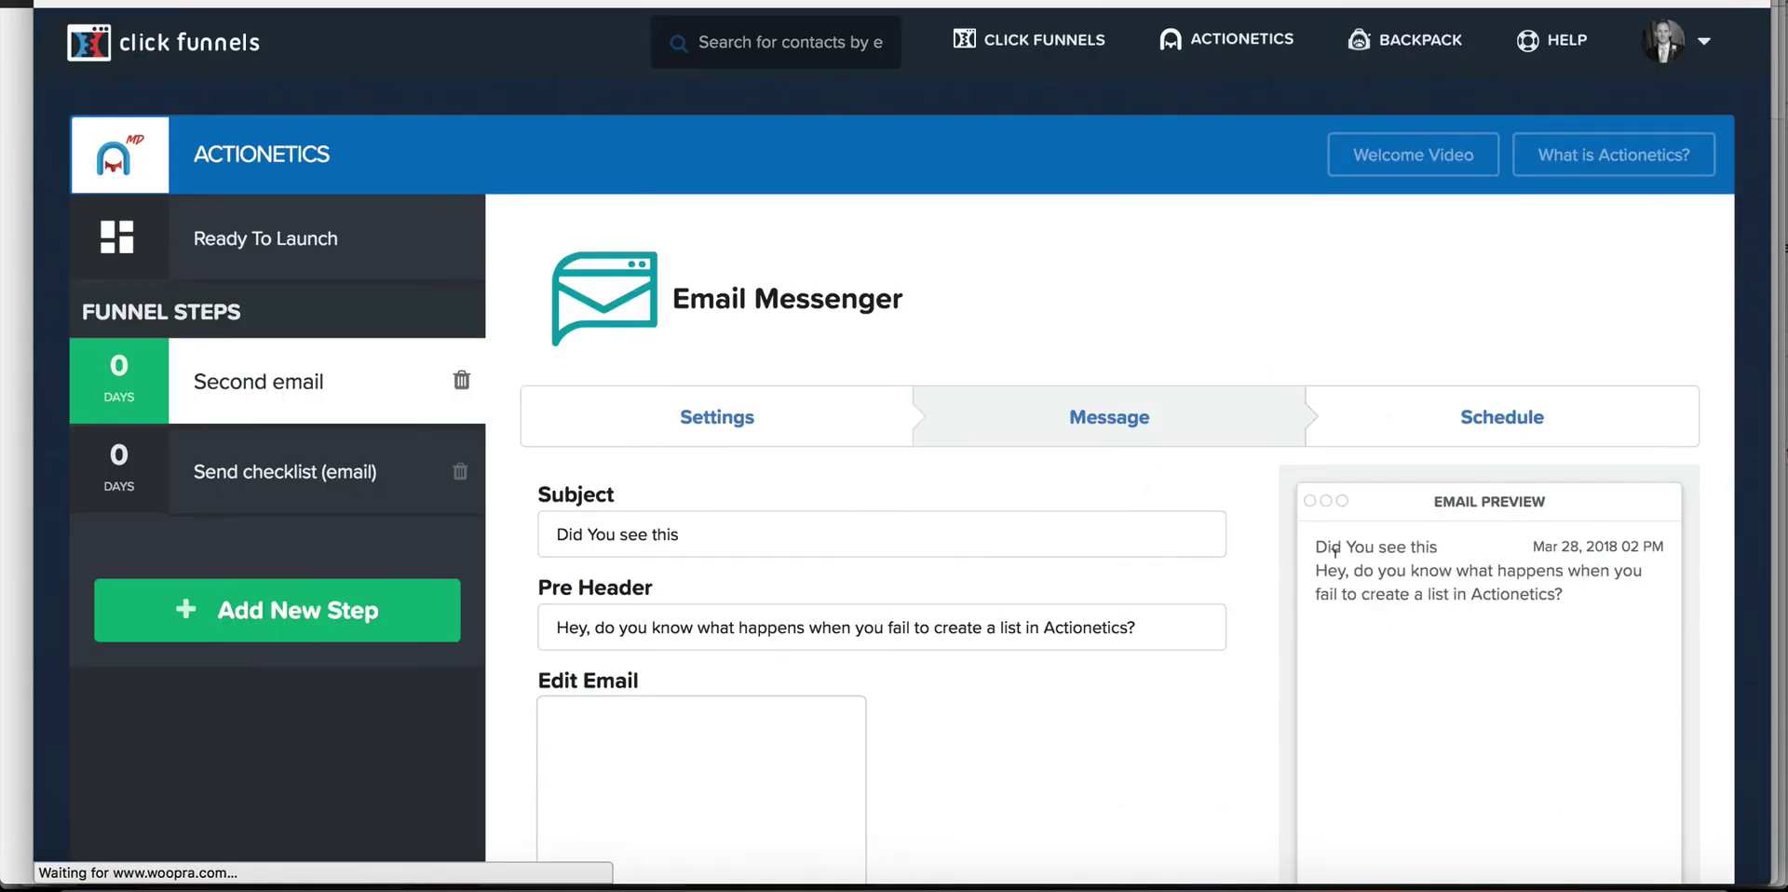
Examine the second email's preview, including its body text, download link and video image
scroll(1334, 578, "down", 1)
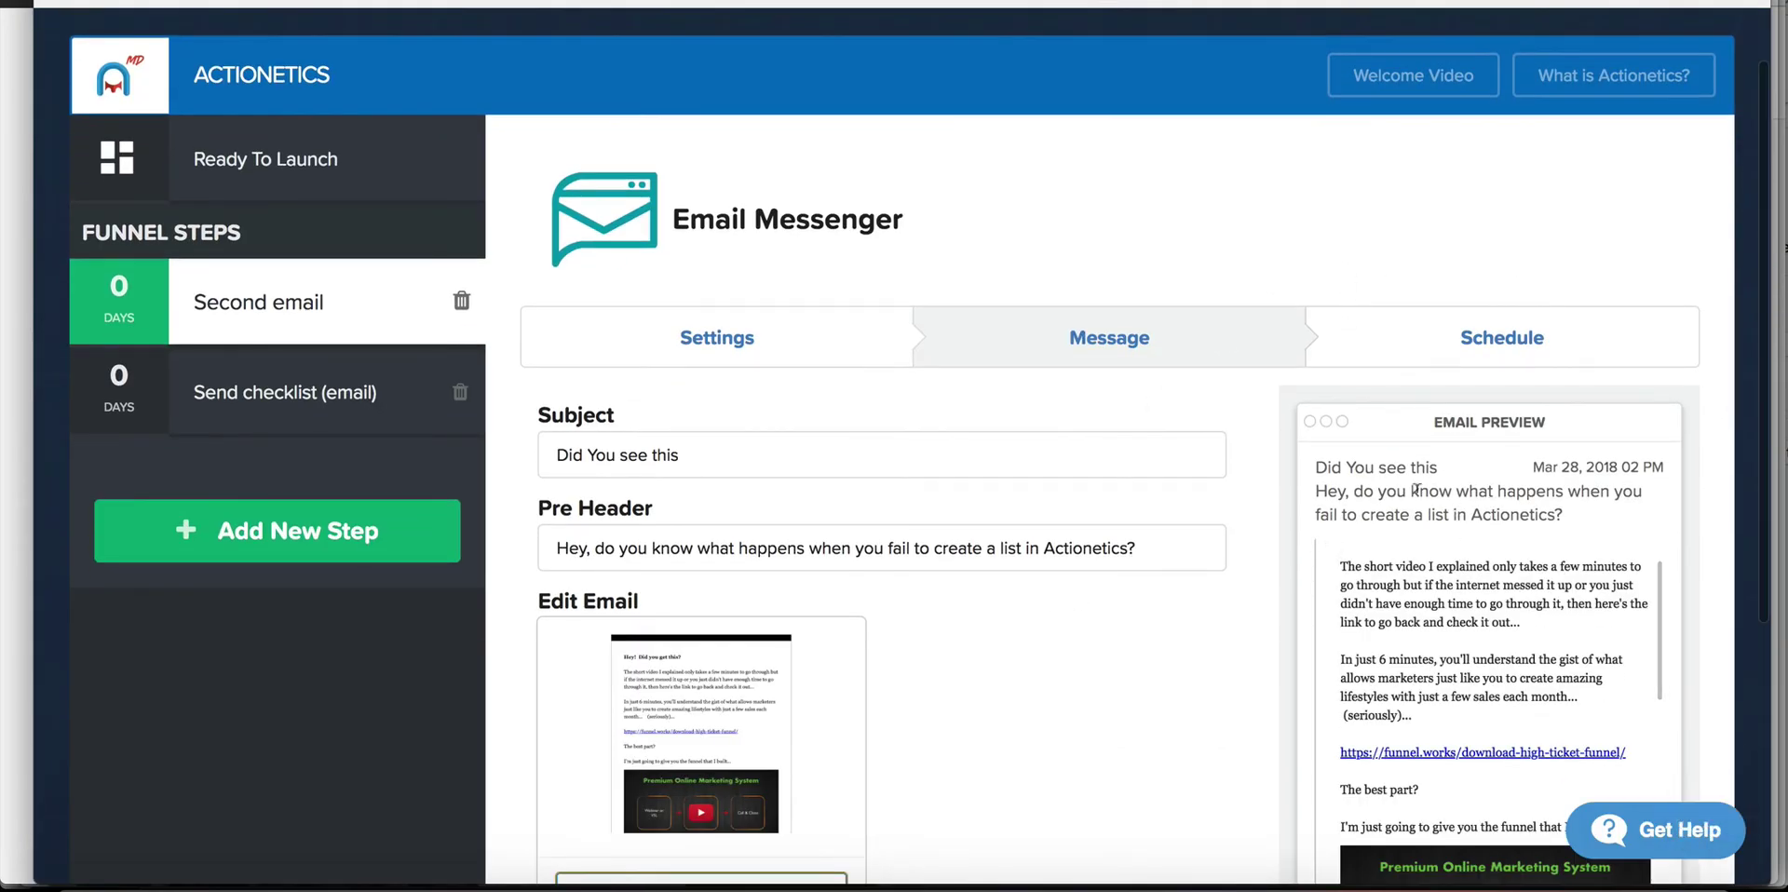
scroll(1416, 487, "down", 1)
scroll(1265, 505, "down", 3)
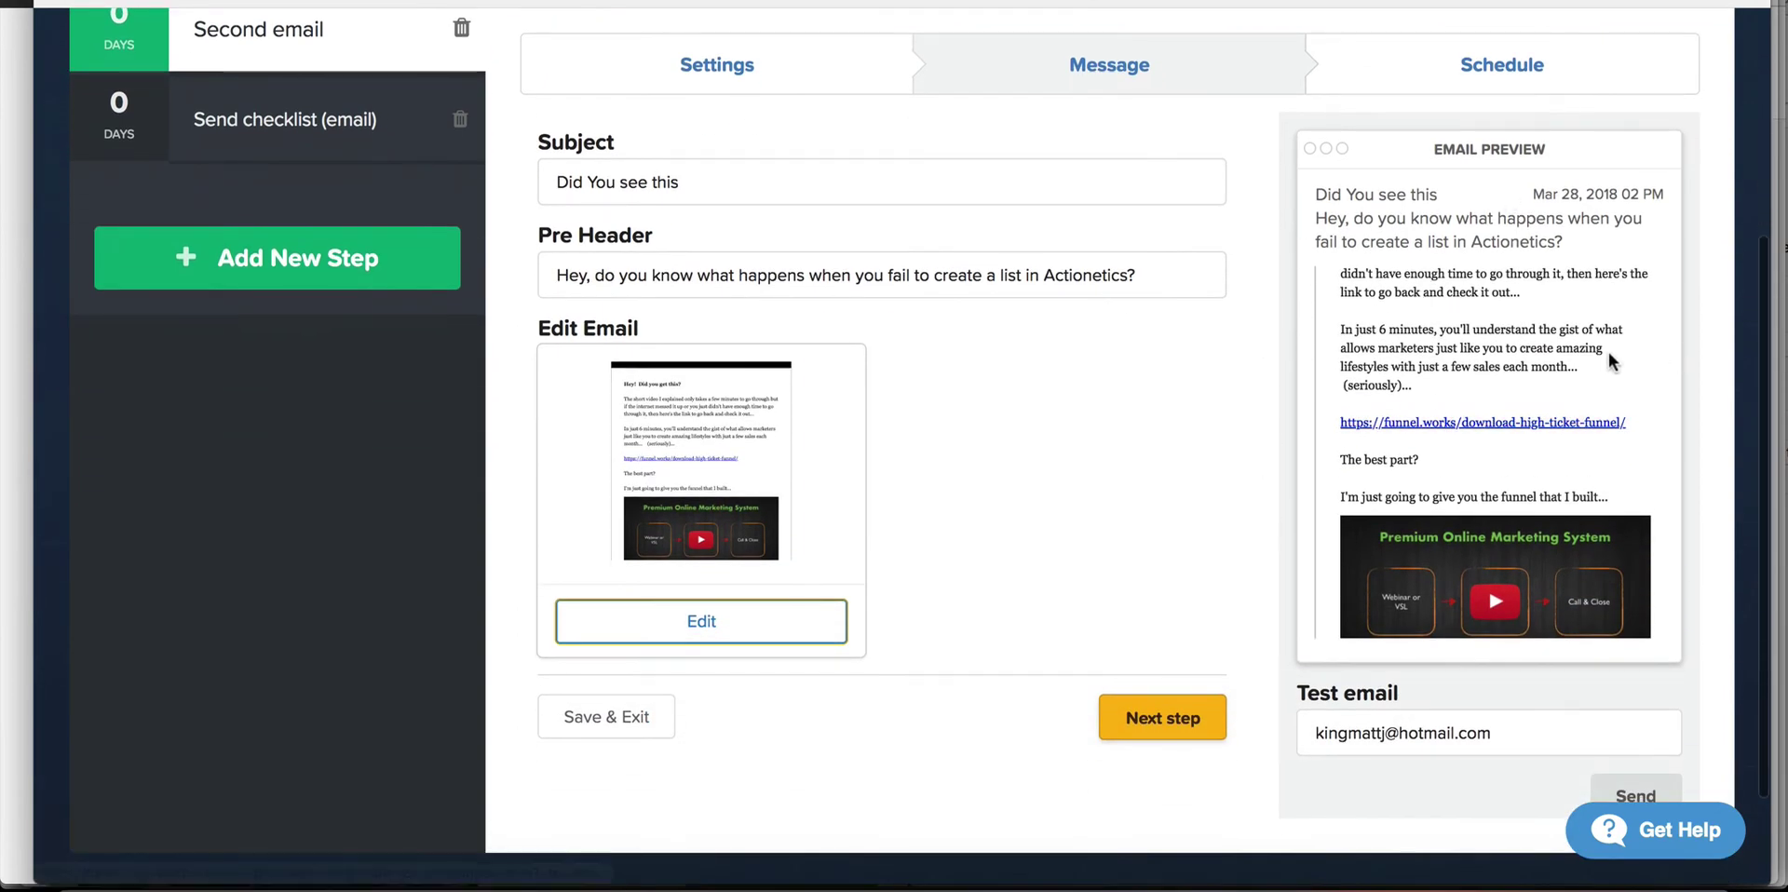
scroll(1607, 352, "down", 3)
scroll(1607, 343, "up", 5)
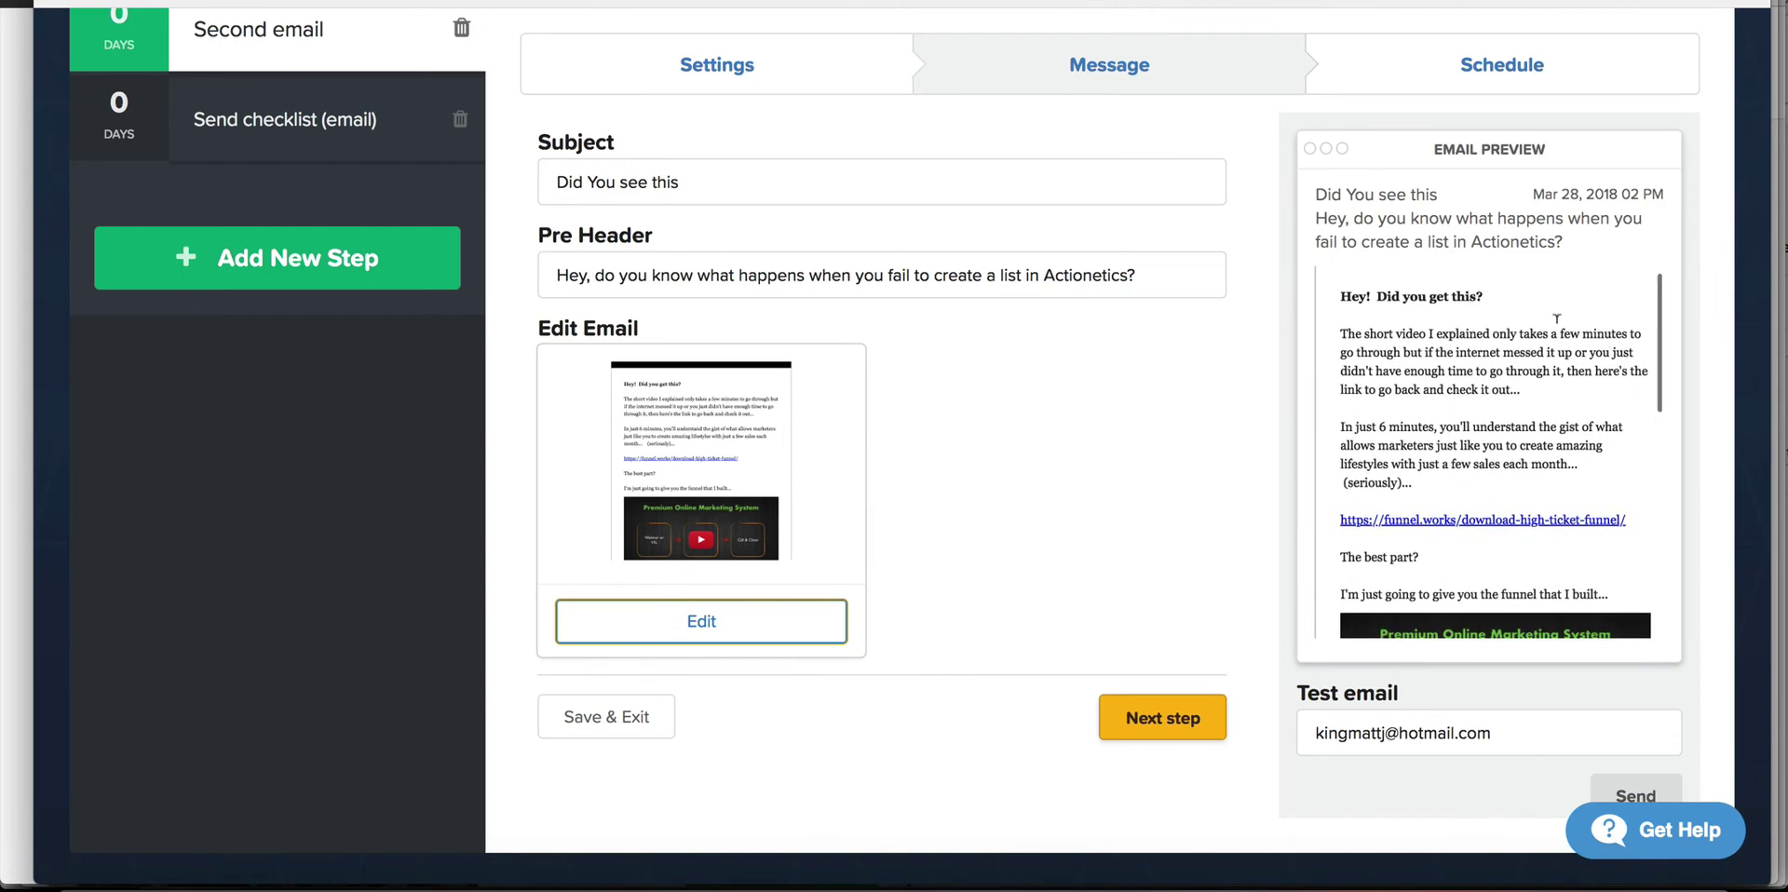
scroll(876, 360, "down", 1)
scroll(876, 360, "up", 5)
scroll(1137, 687, "down", 5)
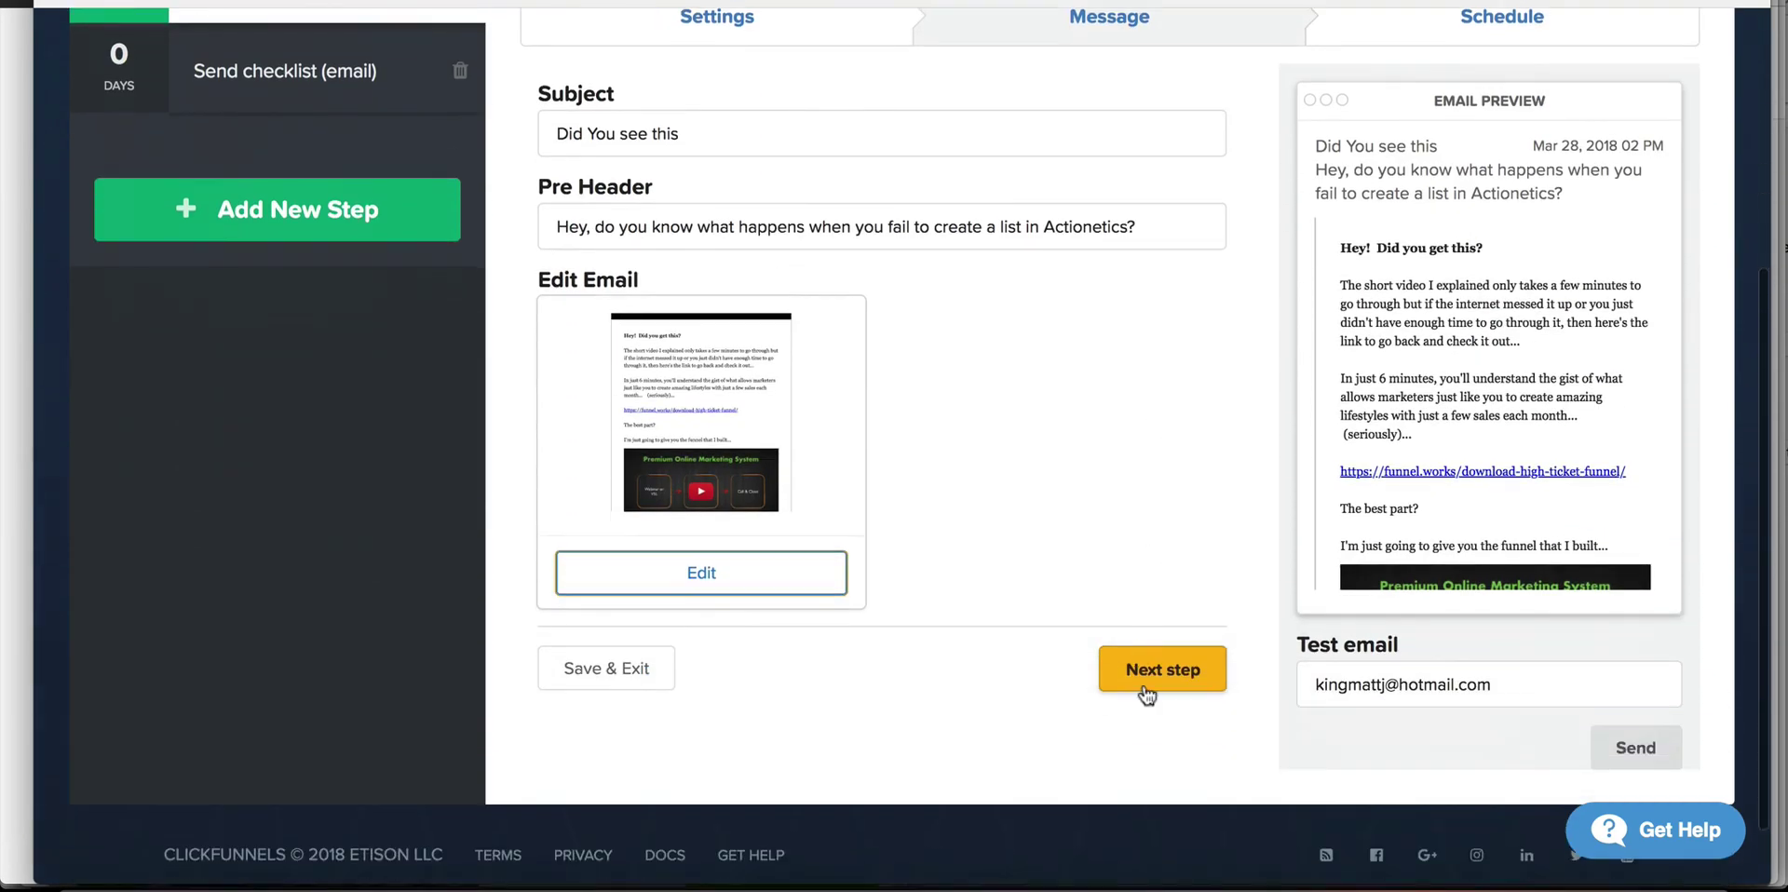
Continue to the second email's schedule and set it to trigger 1 day into the sequence
left_click(1147, 665)
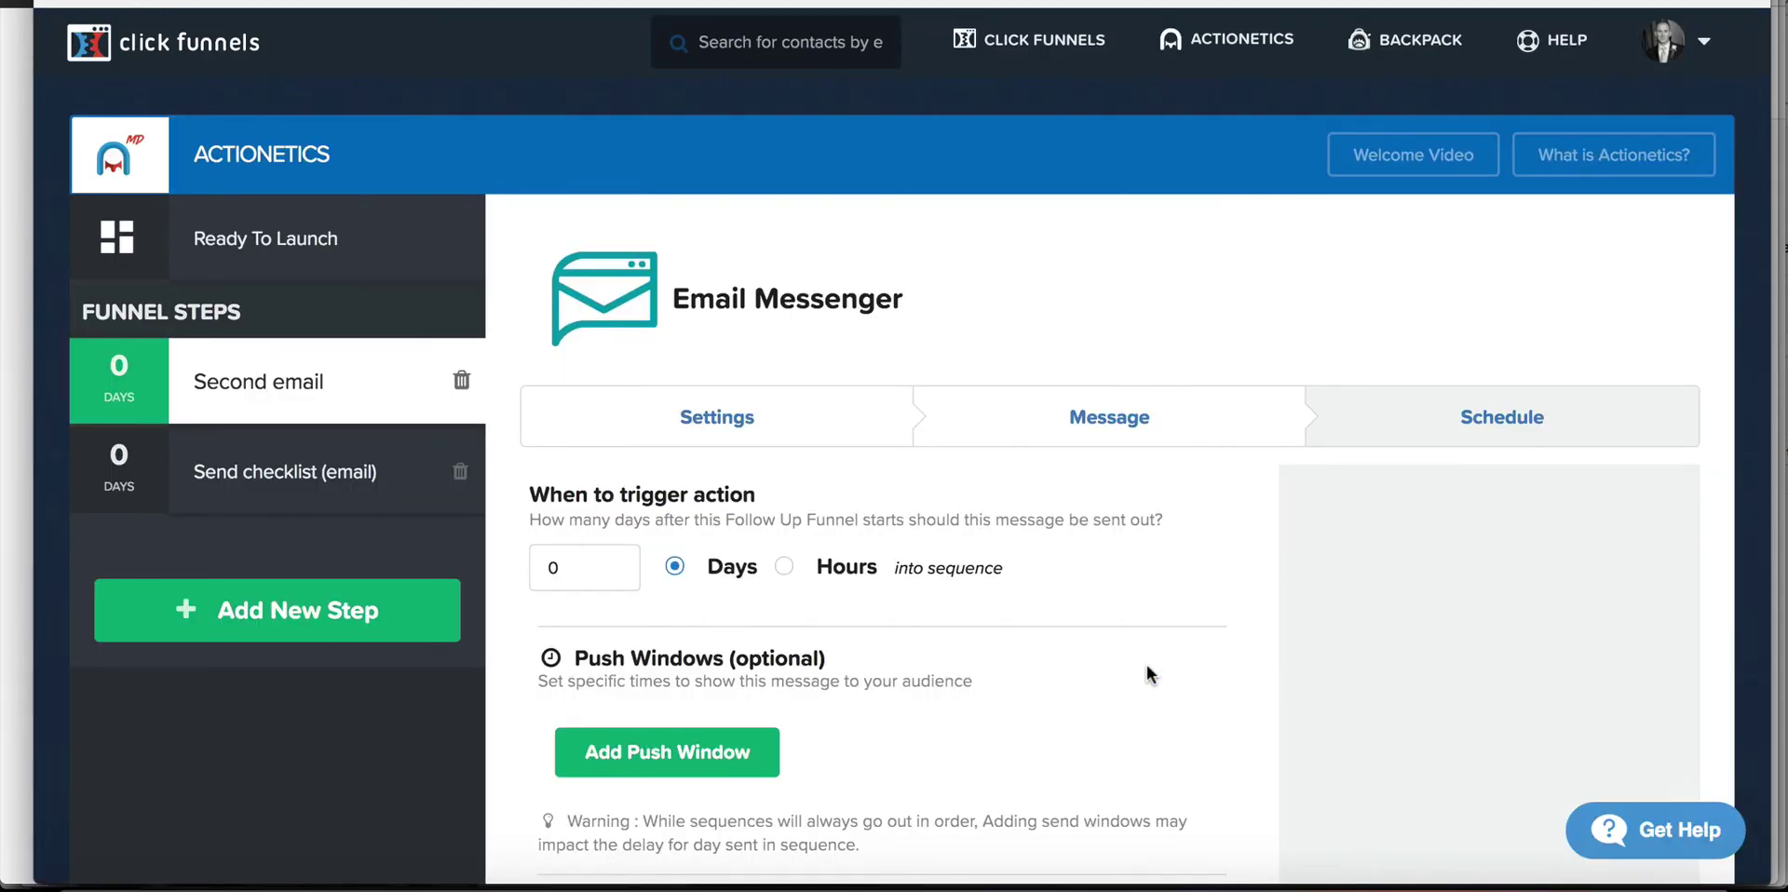
left_click(577, 557)
double_click(578, 558)
type("1")
left_click(751, 540)
Add a push window for the second email with sending times from 7:00 am to 9:00 am
scroll(825, 705, "down", 3)
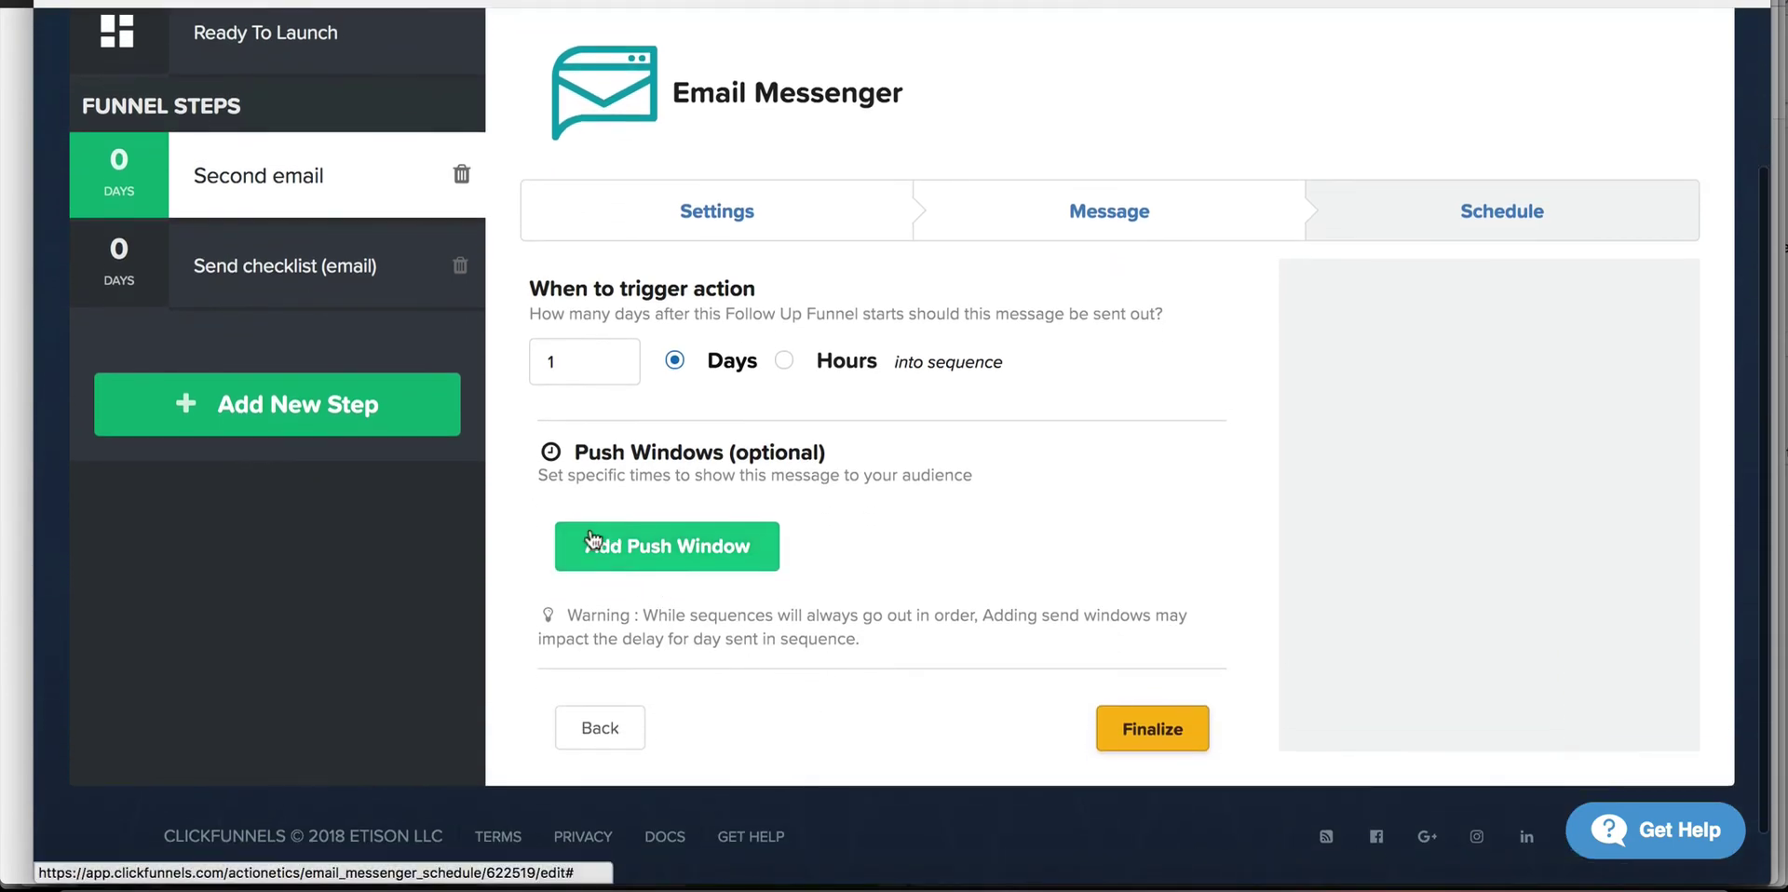
left_click(657, 547)
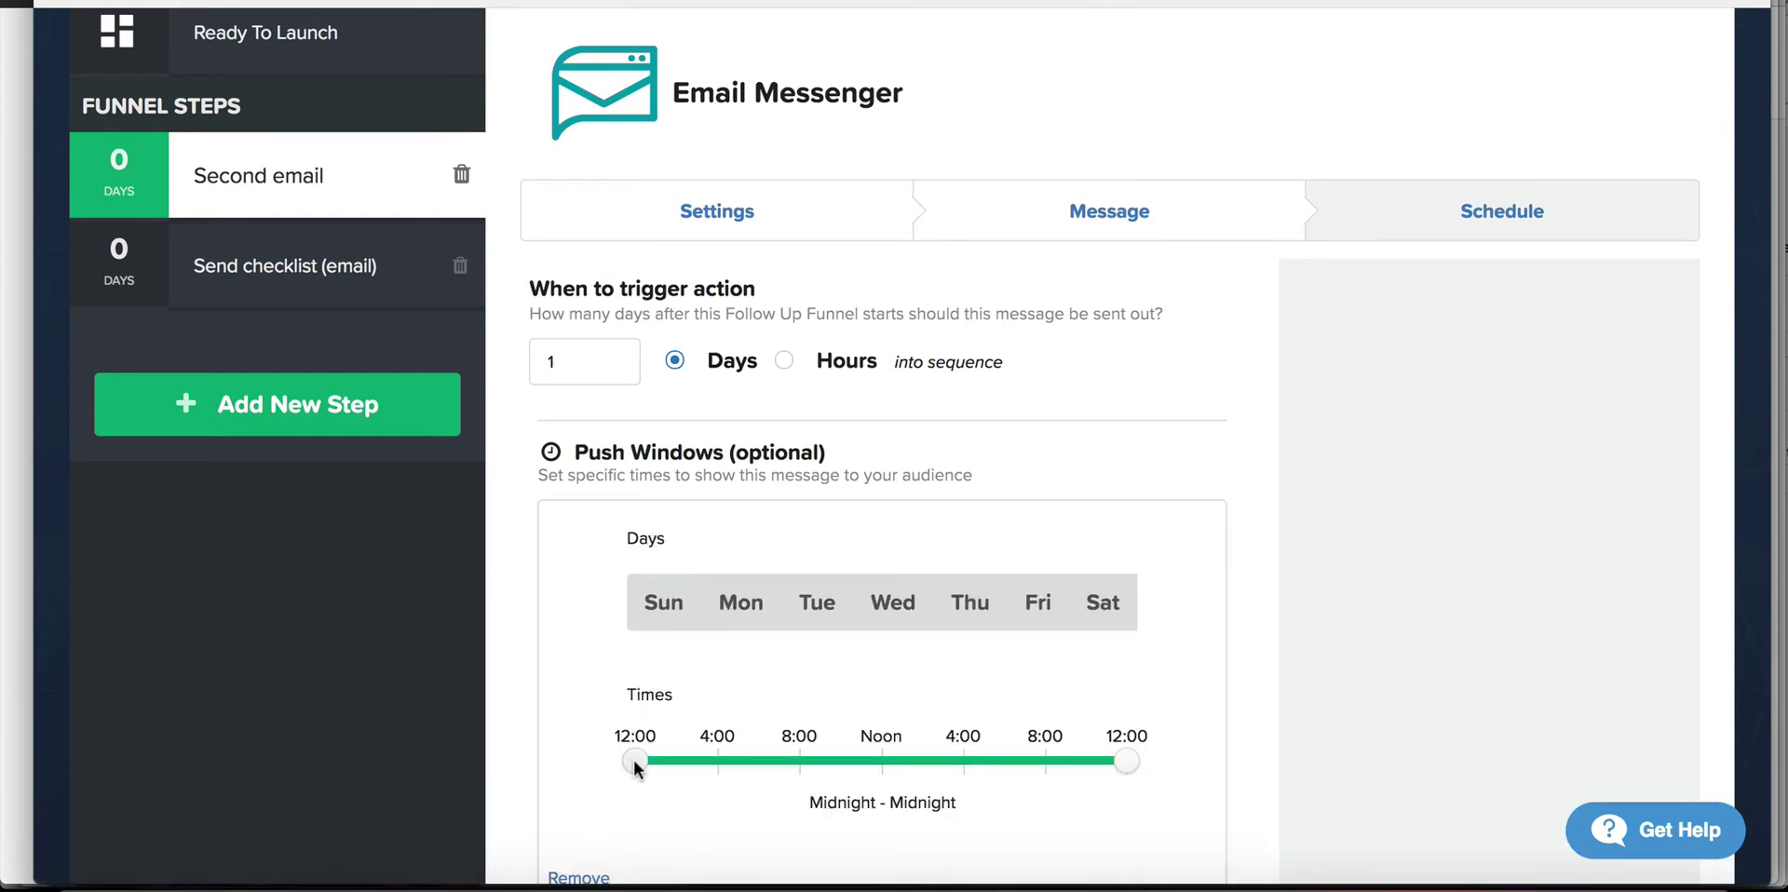
left_click_drag(636, 766, 779, 762)
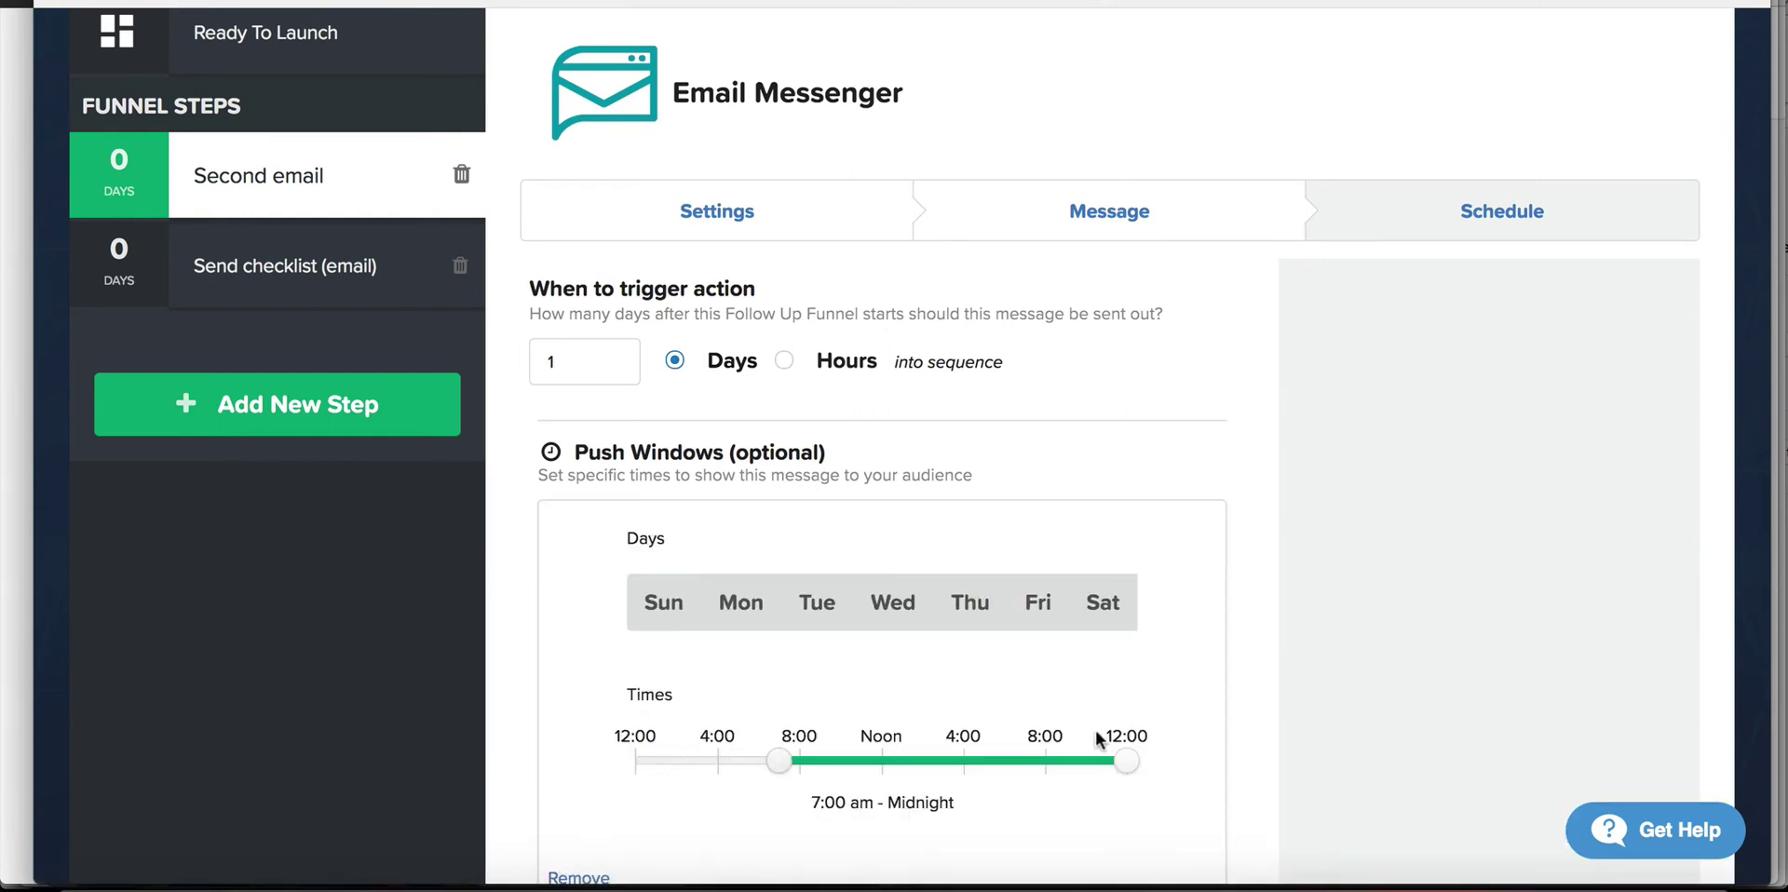
left_click_drag(1126, 761, 819, 764)
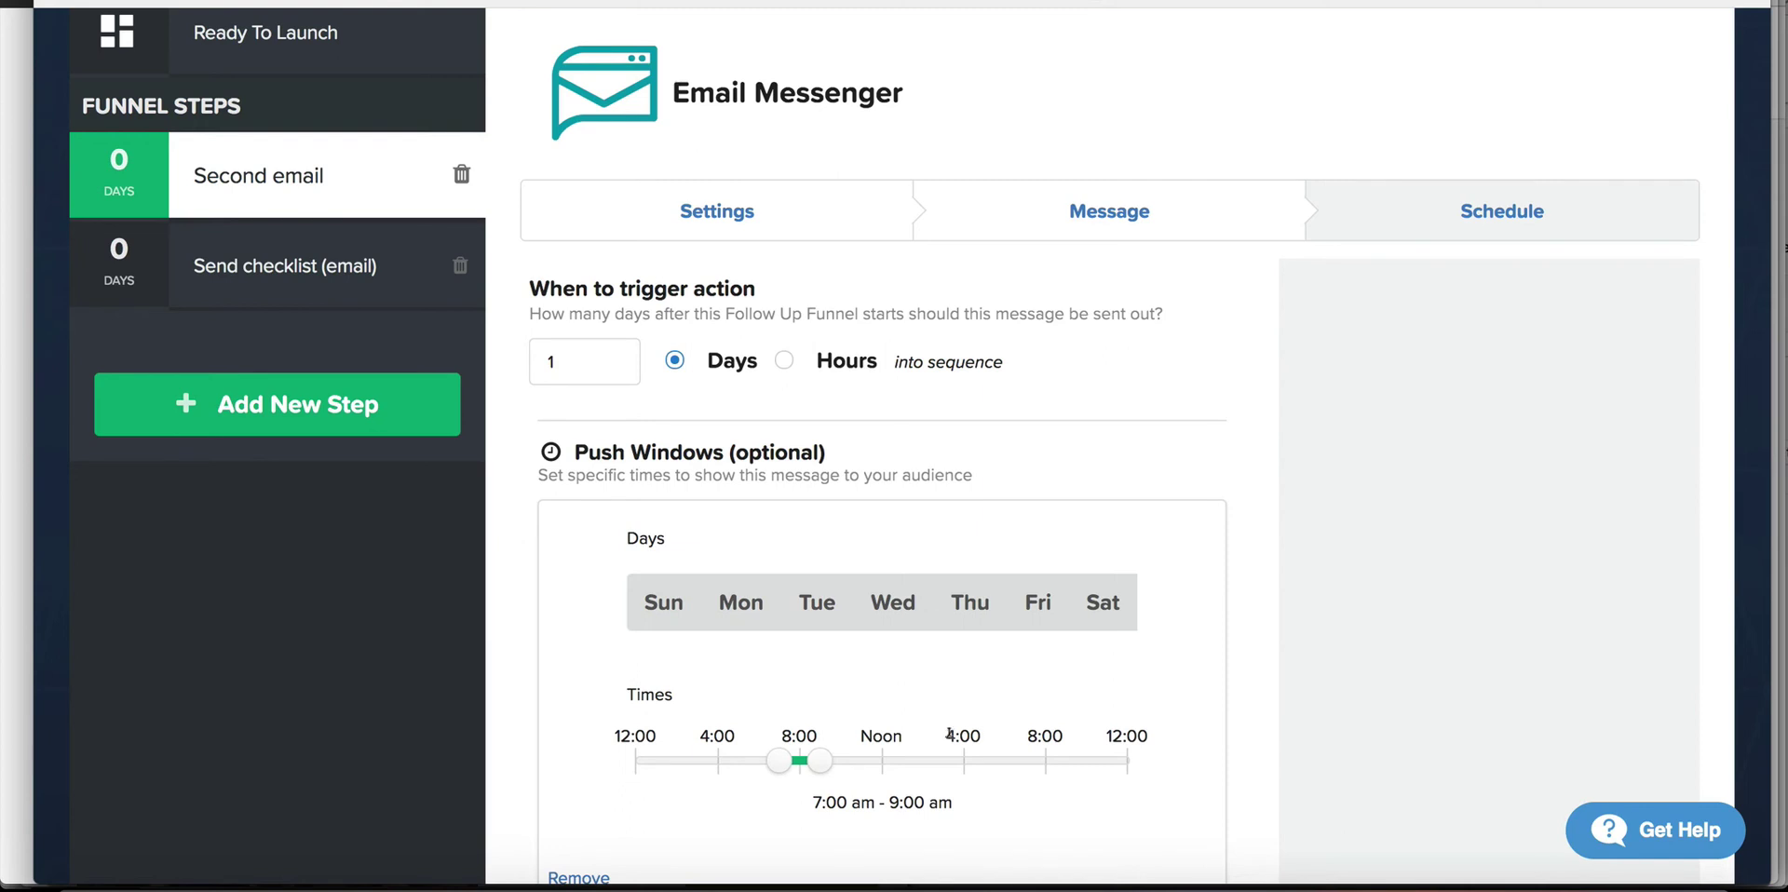
Add another push window with sending times from 3:00 pm to 5:00 pm
scroll(947, 736, "down", 3)
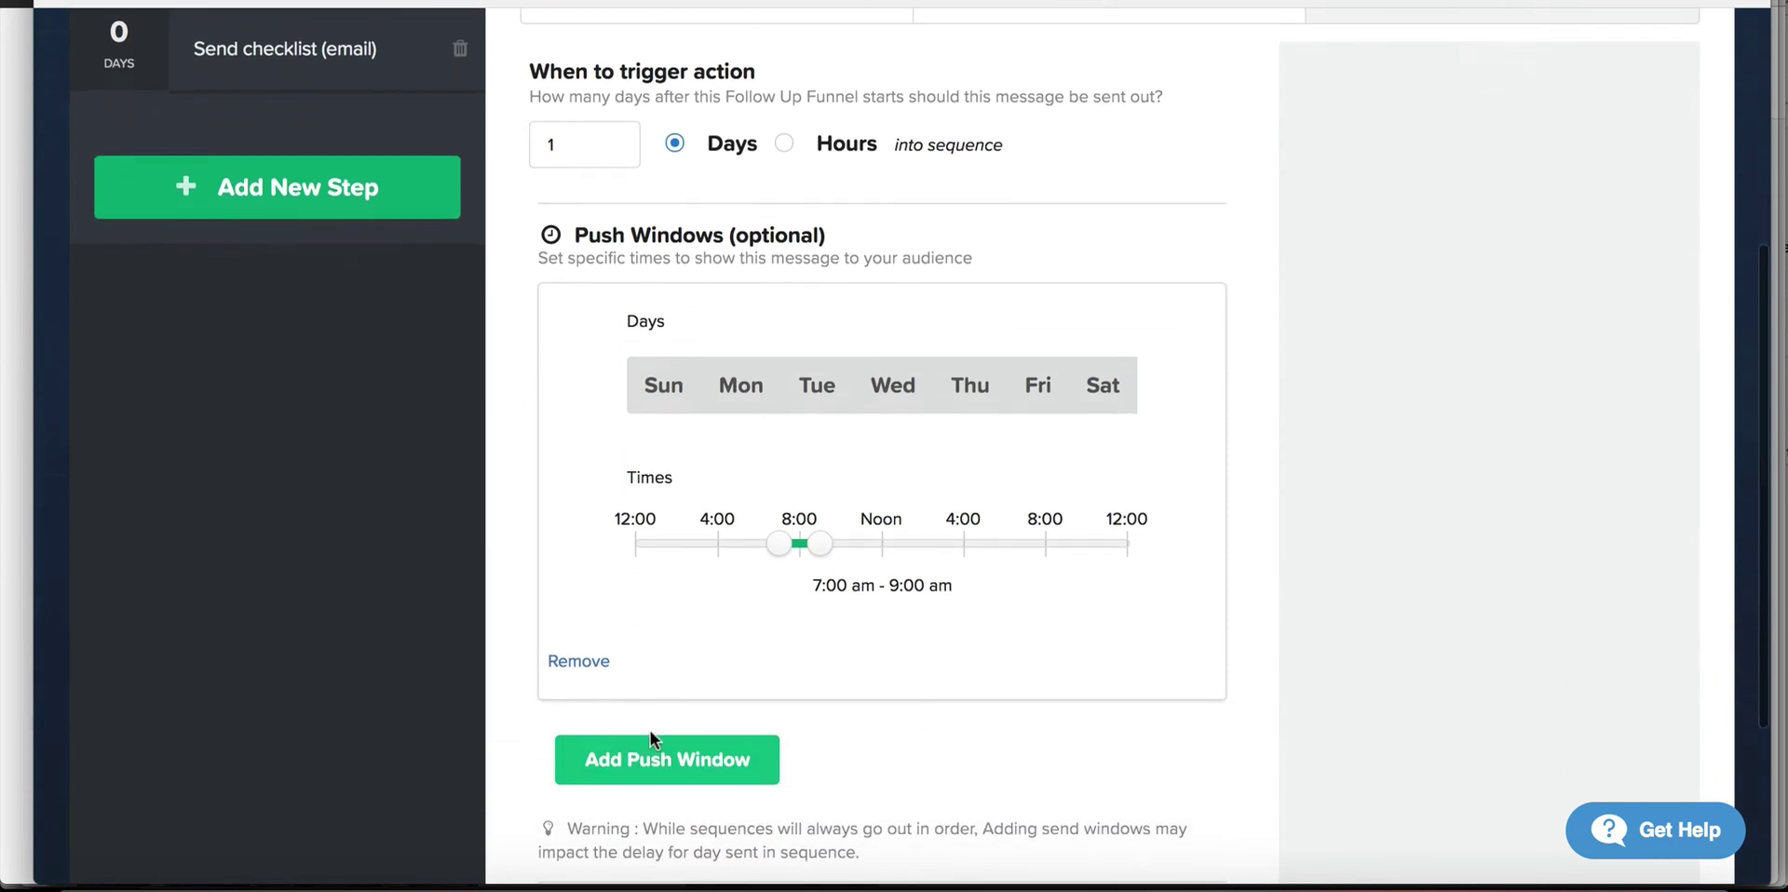
left_click(663, 762)
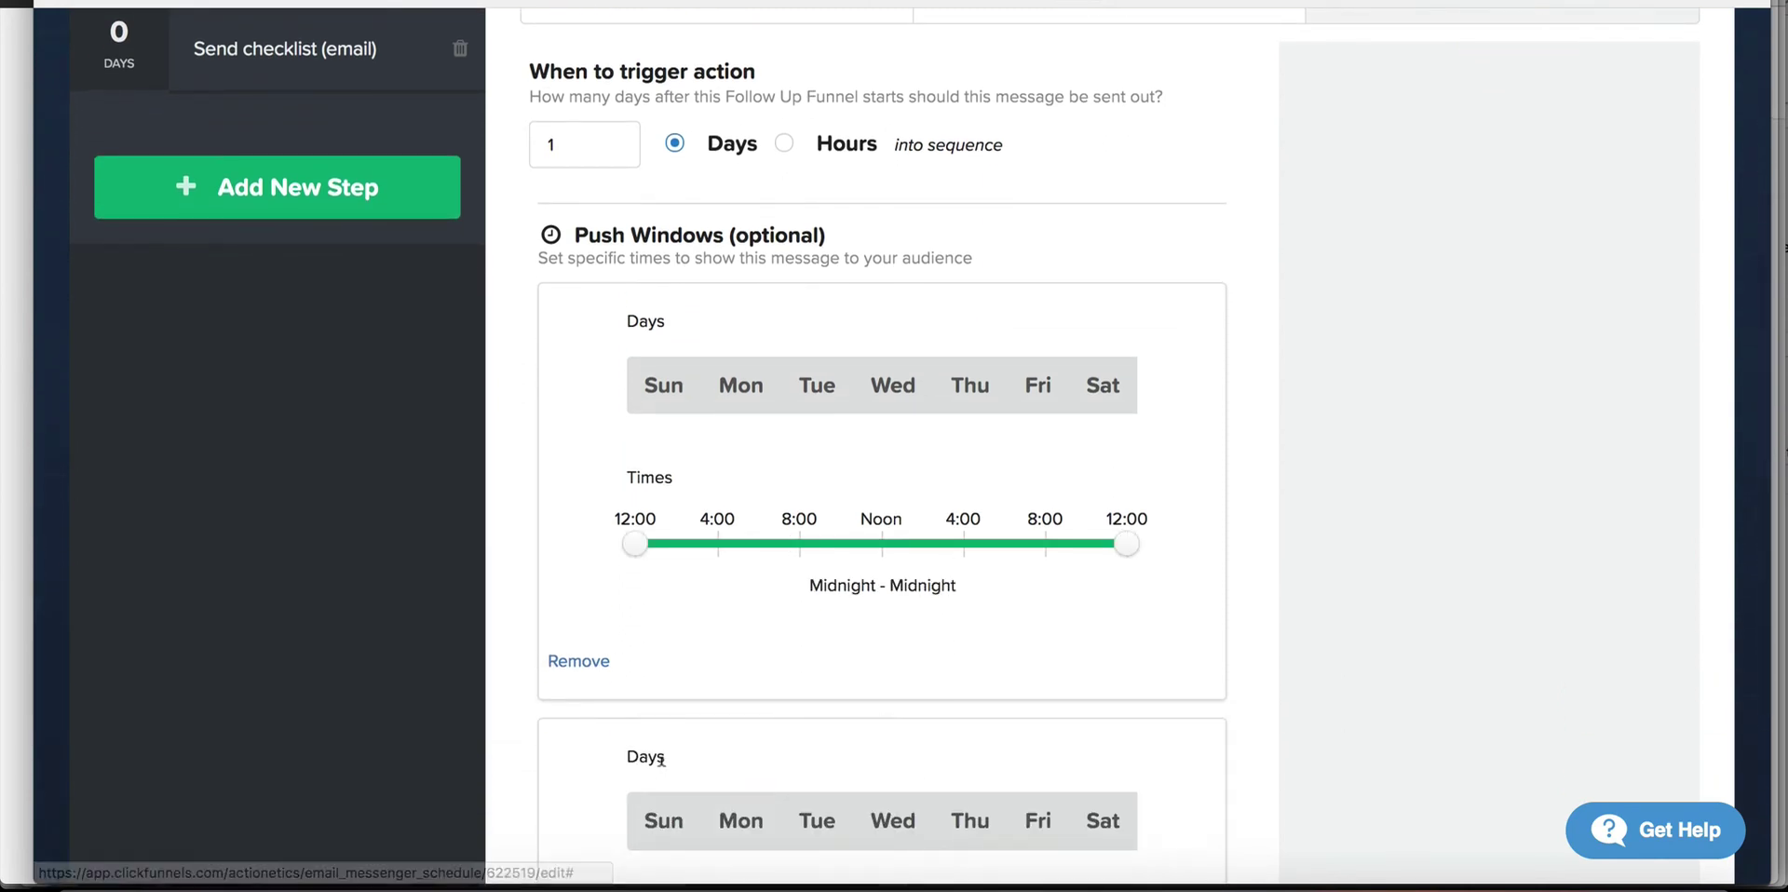
scroll(683, 544, "down", 5)
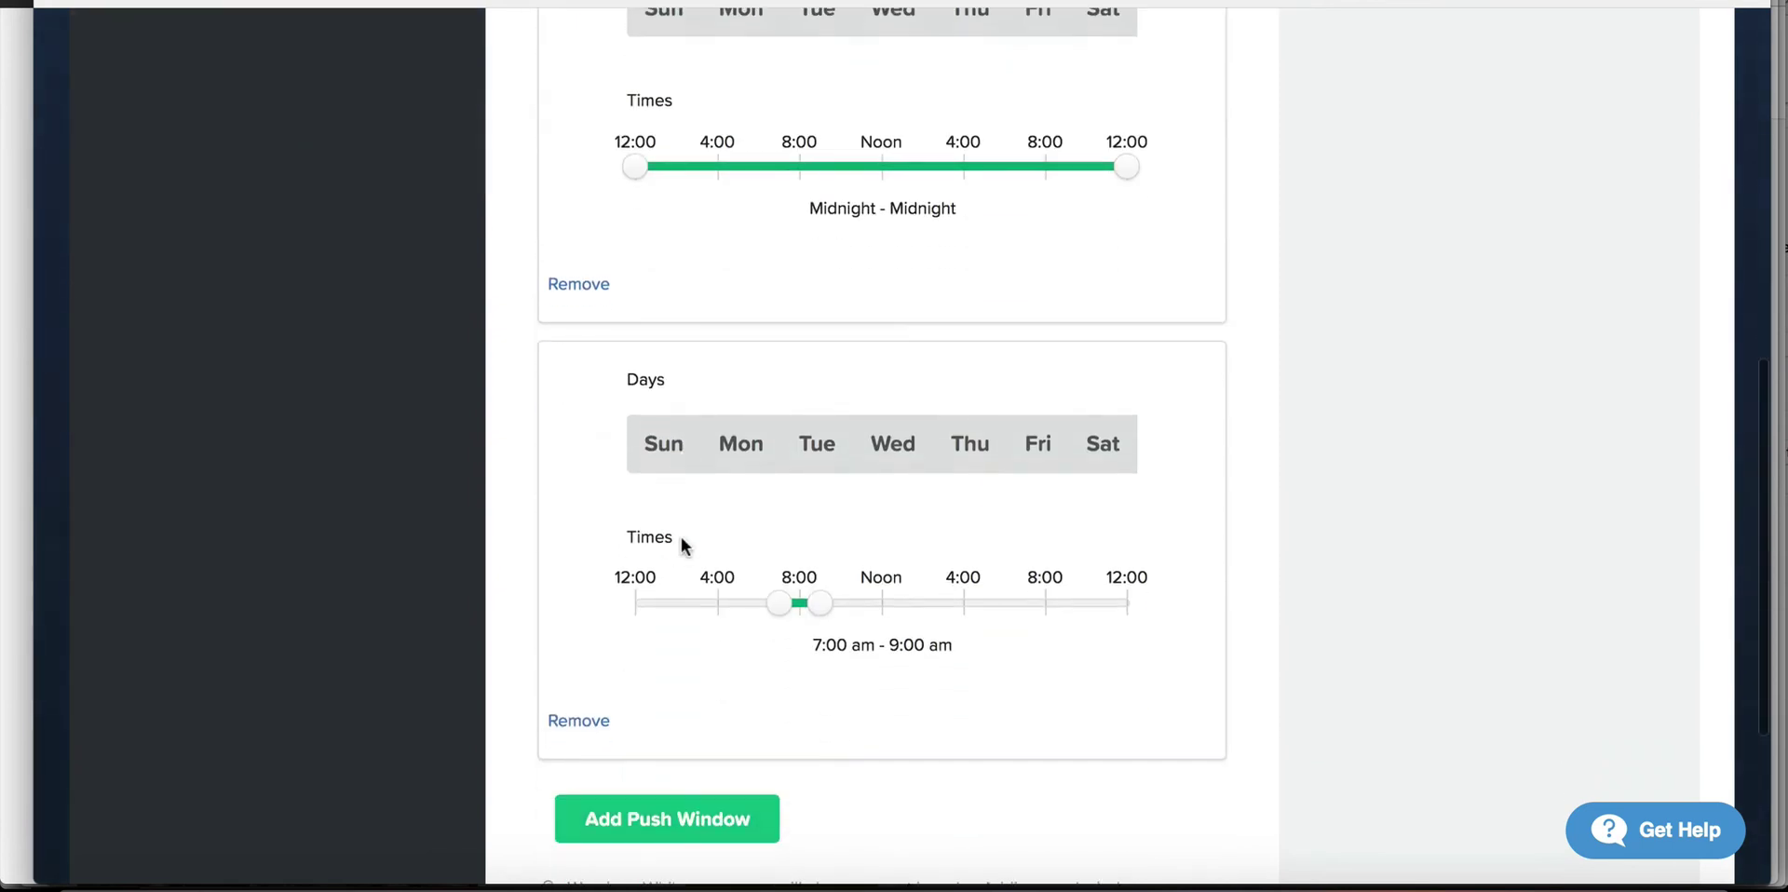
scroll(691, 507, "up", 2)
left_click_drag(628, 361, 975, 371)
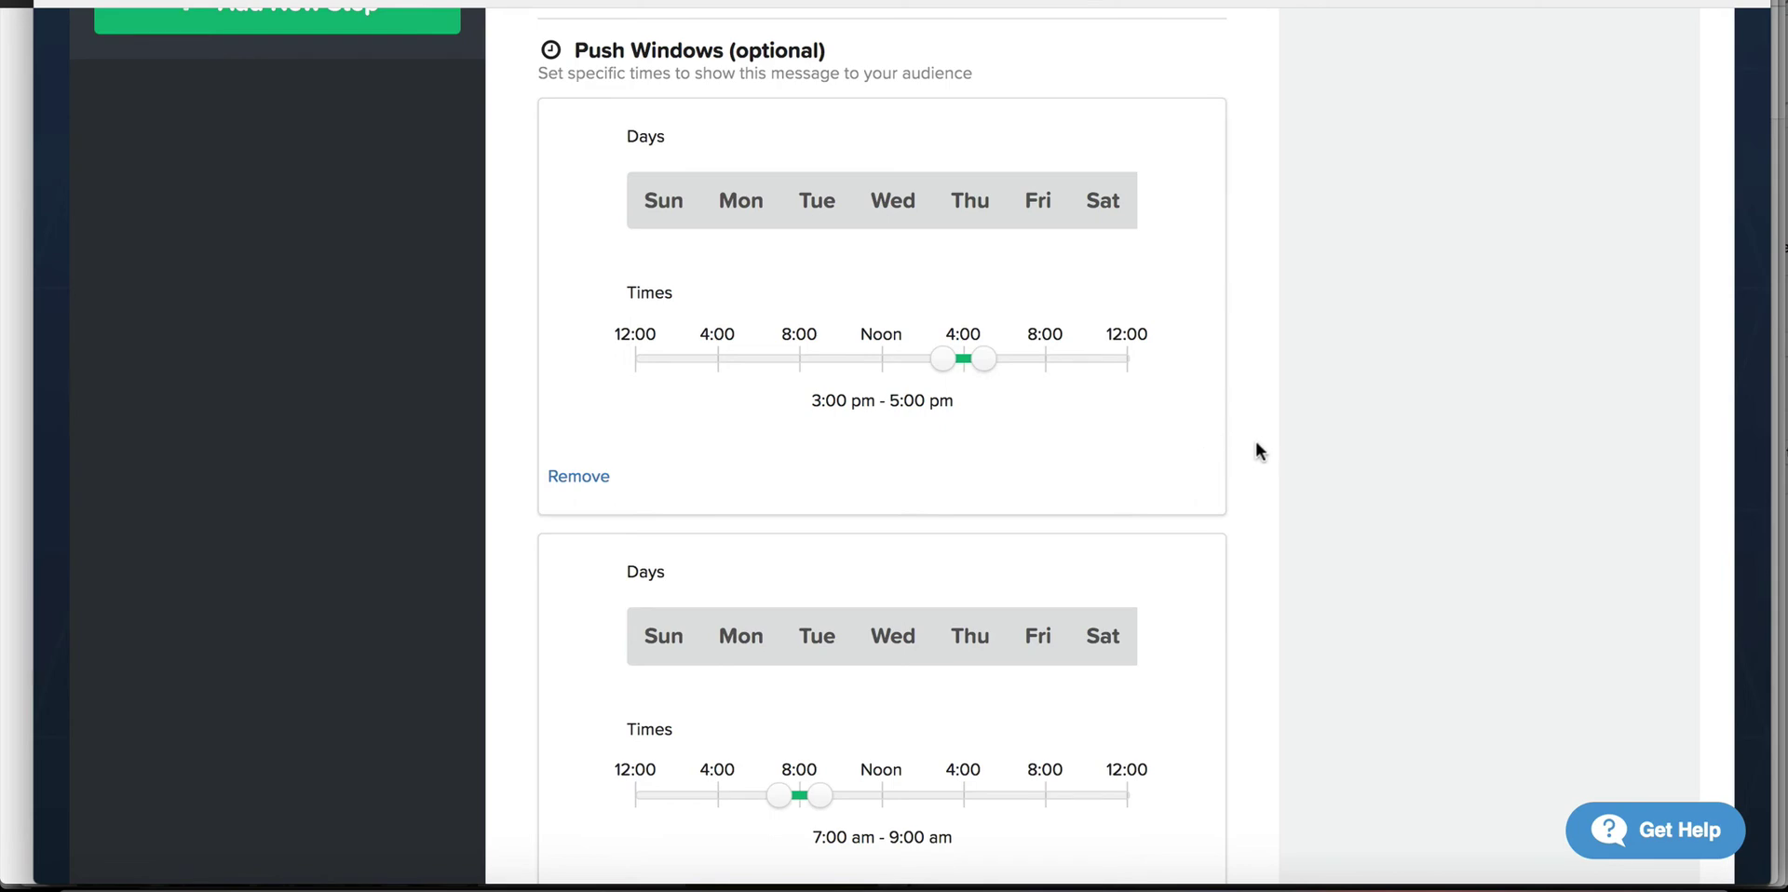
Review both push windows and try to finalize the second email's schedule without any sending days selected
scroll(1256, 445, "down", 5)
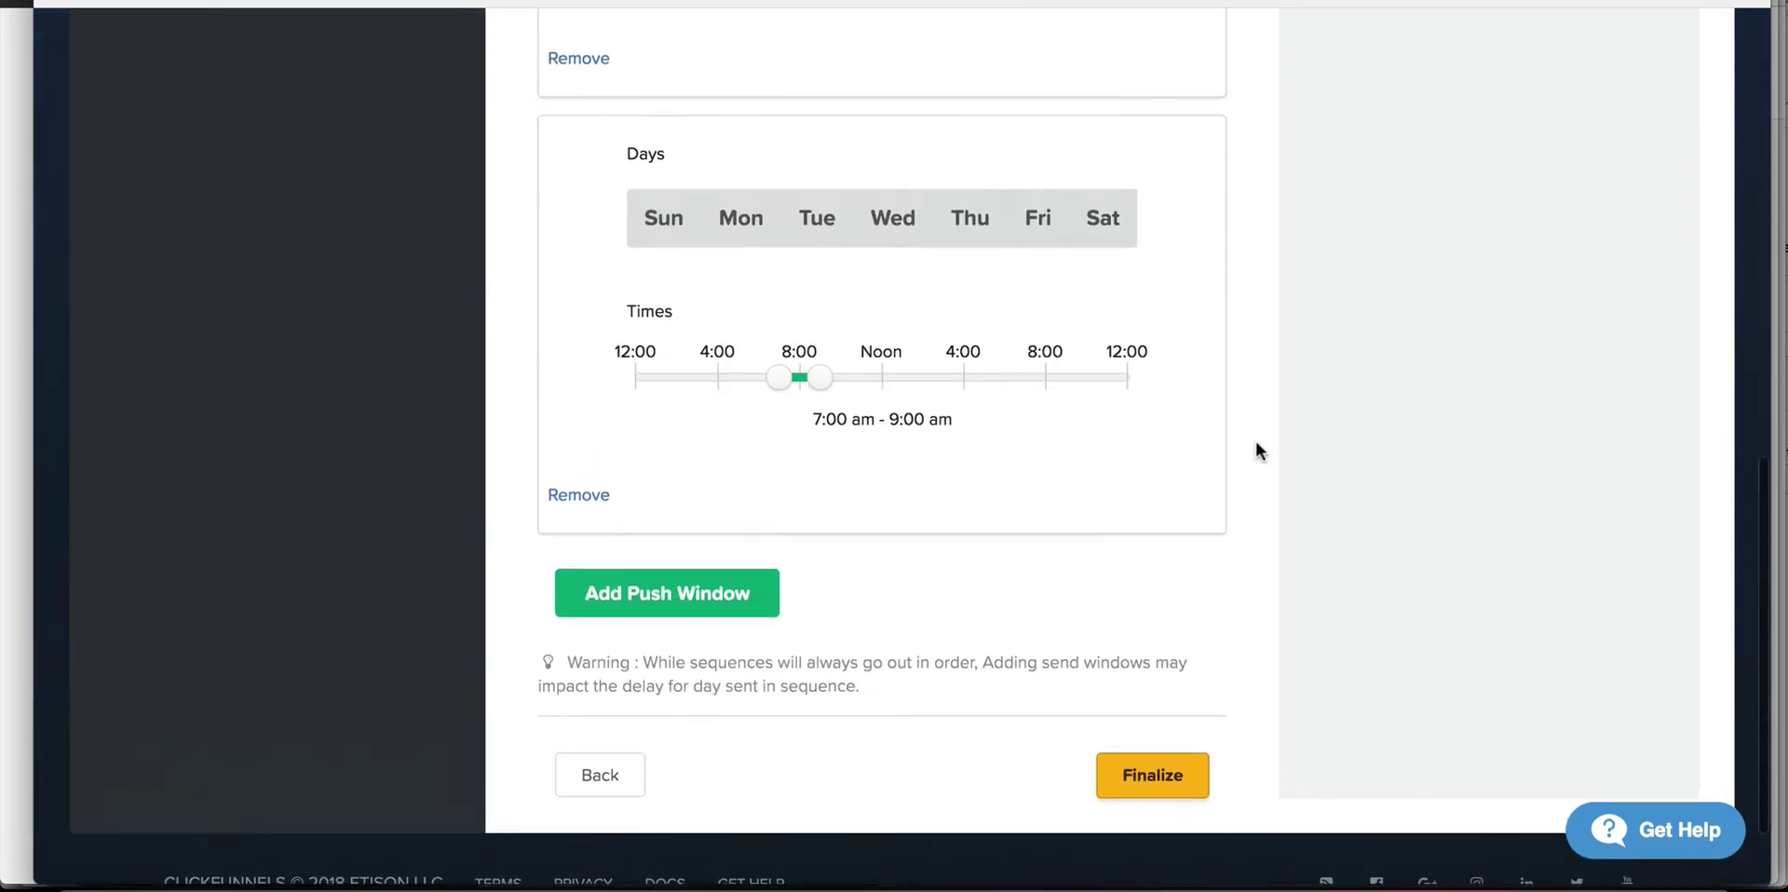
scroll(1256, 445, "up", 7)
scroll(1256, 443, "down", 5)
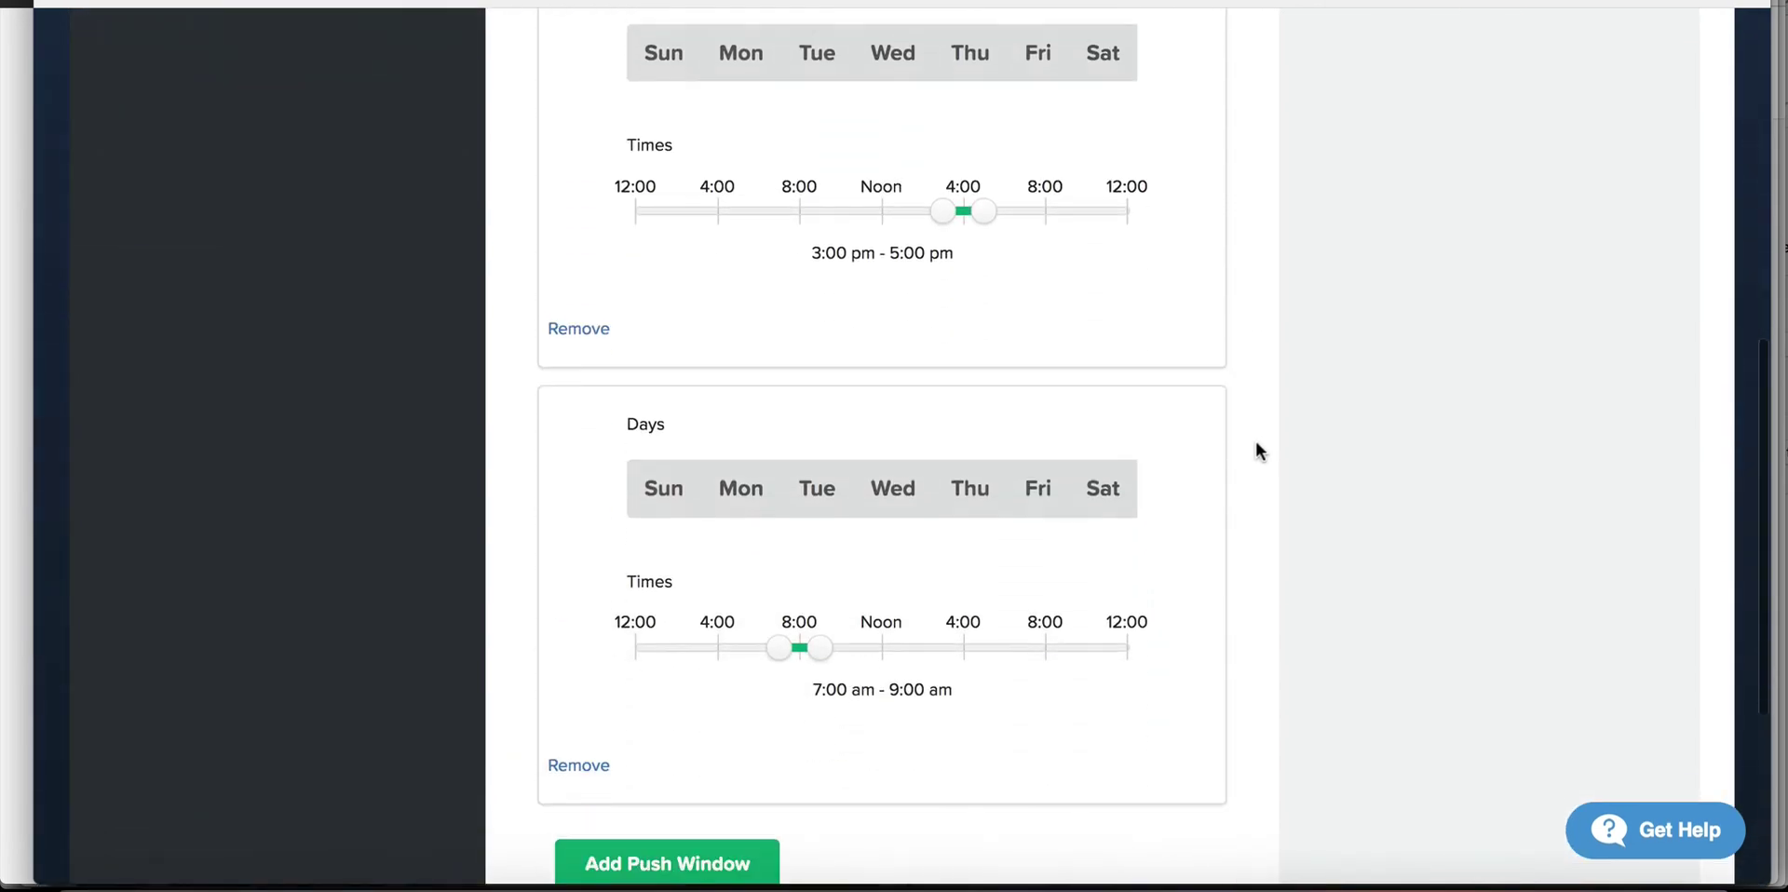
left_click(1143, 765)
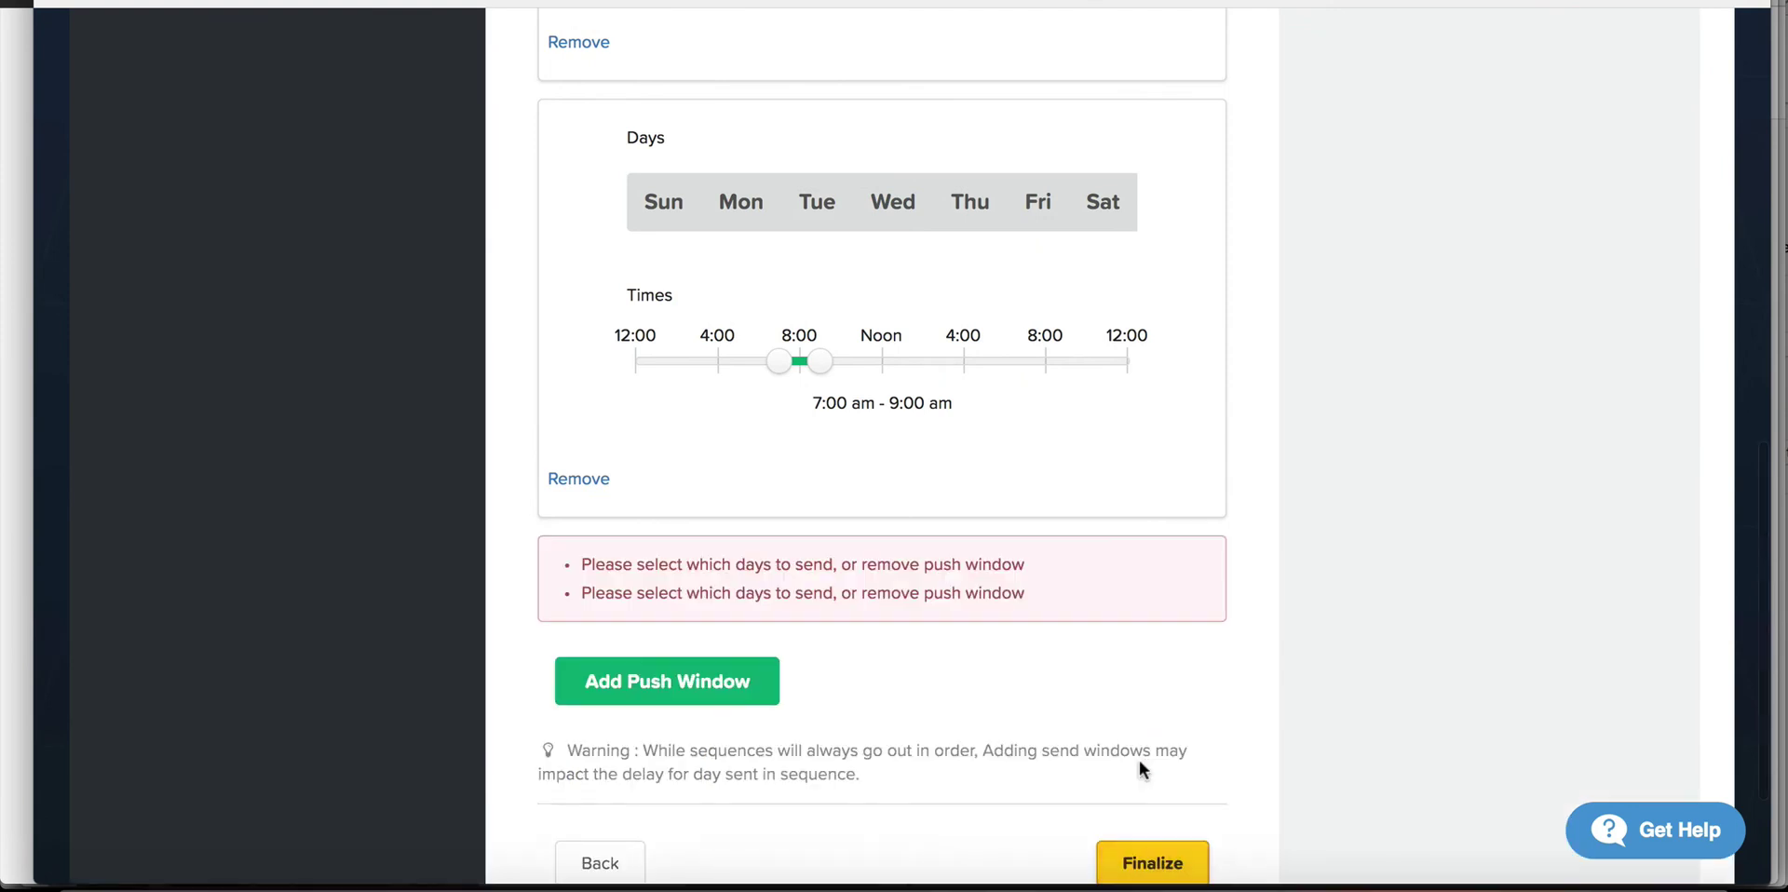
Select Monday through Friday as sending days for the 3:00 pm to 5:00 pm push window
scroll(1143, 769, "up", 5)
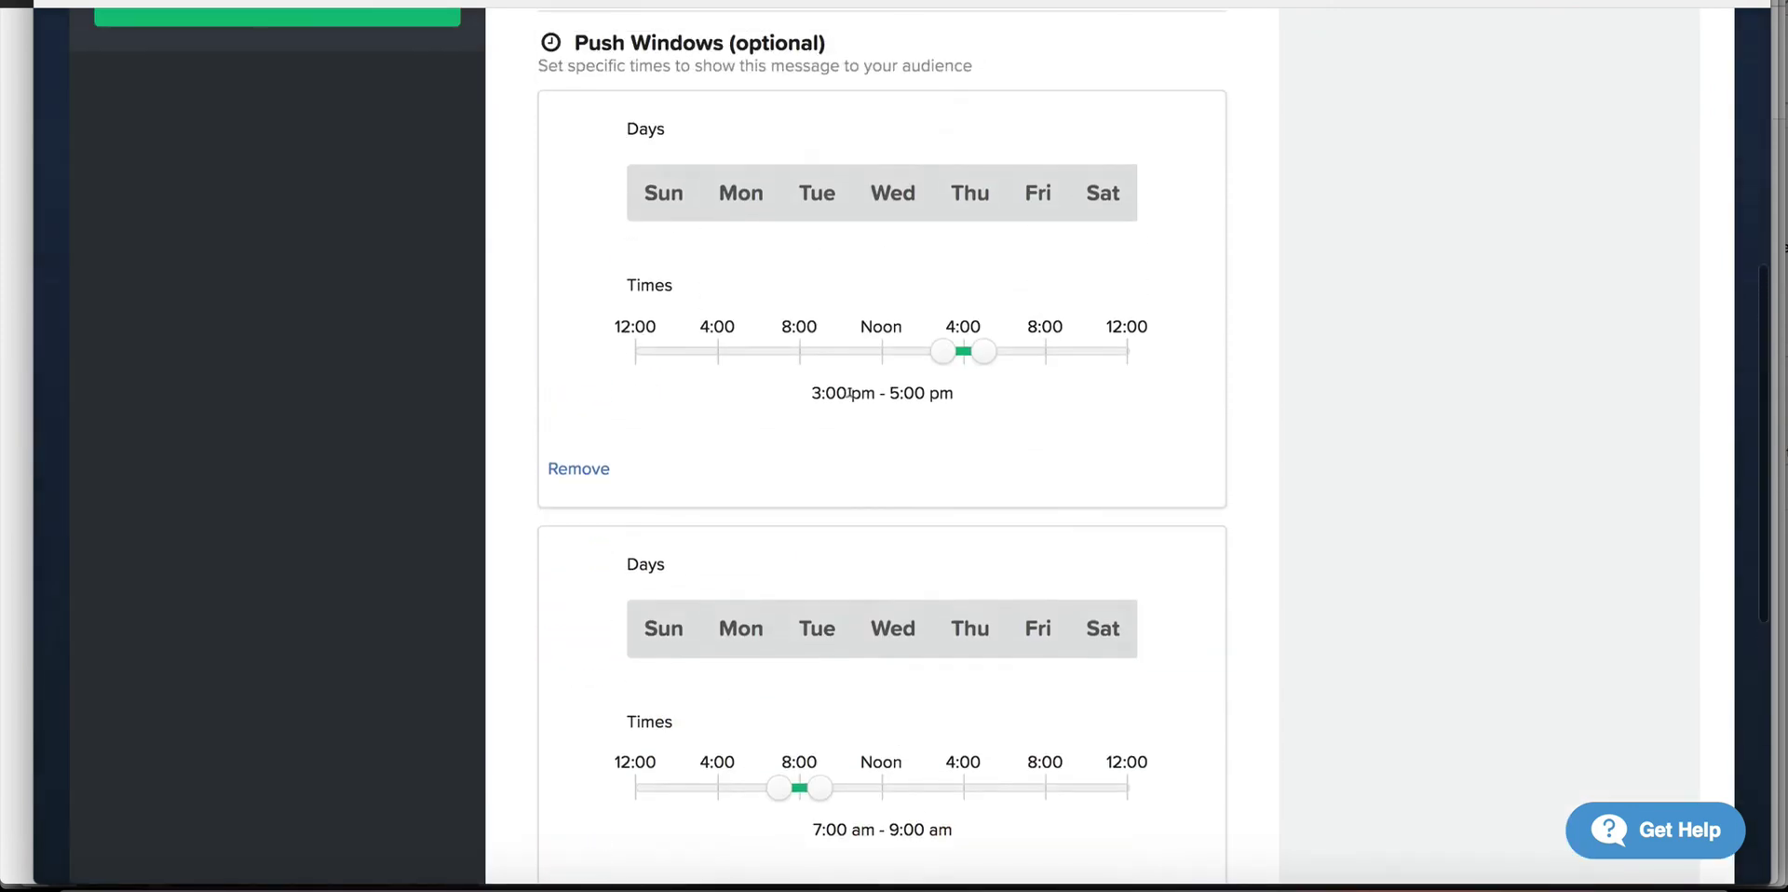
left_click(742, 196)
left_click(808, 195)
left_click(901, 200)
left_click(959, 201)
left_click(1034, 193)
Select Monday through Friday for the 7:00 am to 9:00 am push window and finalize the schedule
left_click(744, 634)
left_click(811, 633)
left_click(899, 633)
left_click(969, 630)
left_click(1037, 635)
scroll(1116, 675, "down", 5)
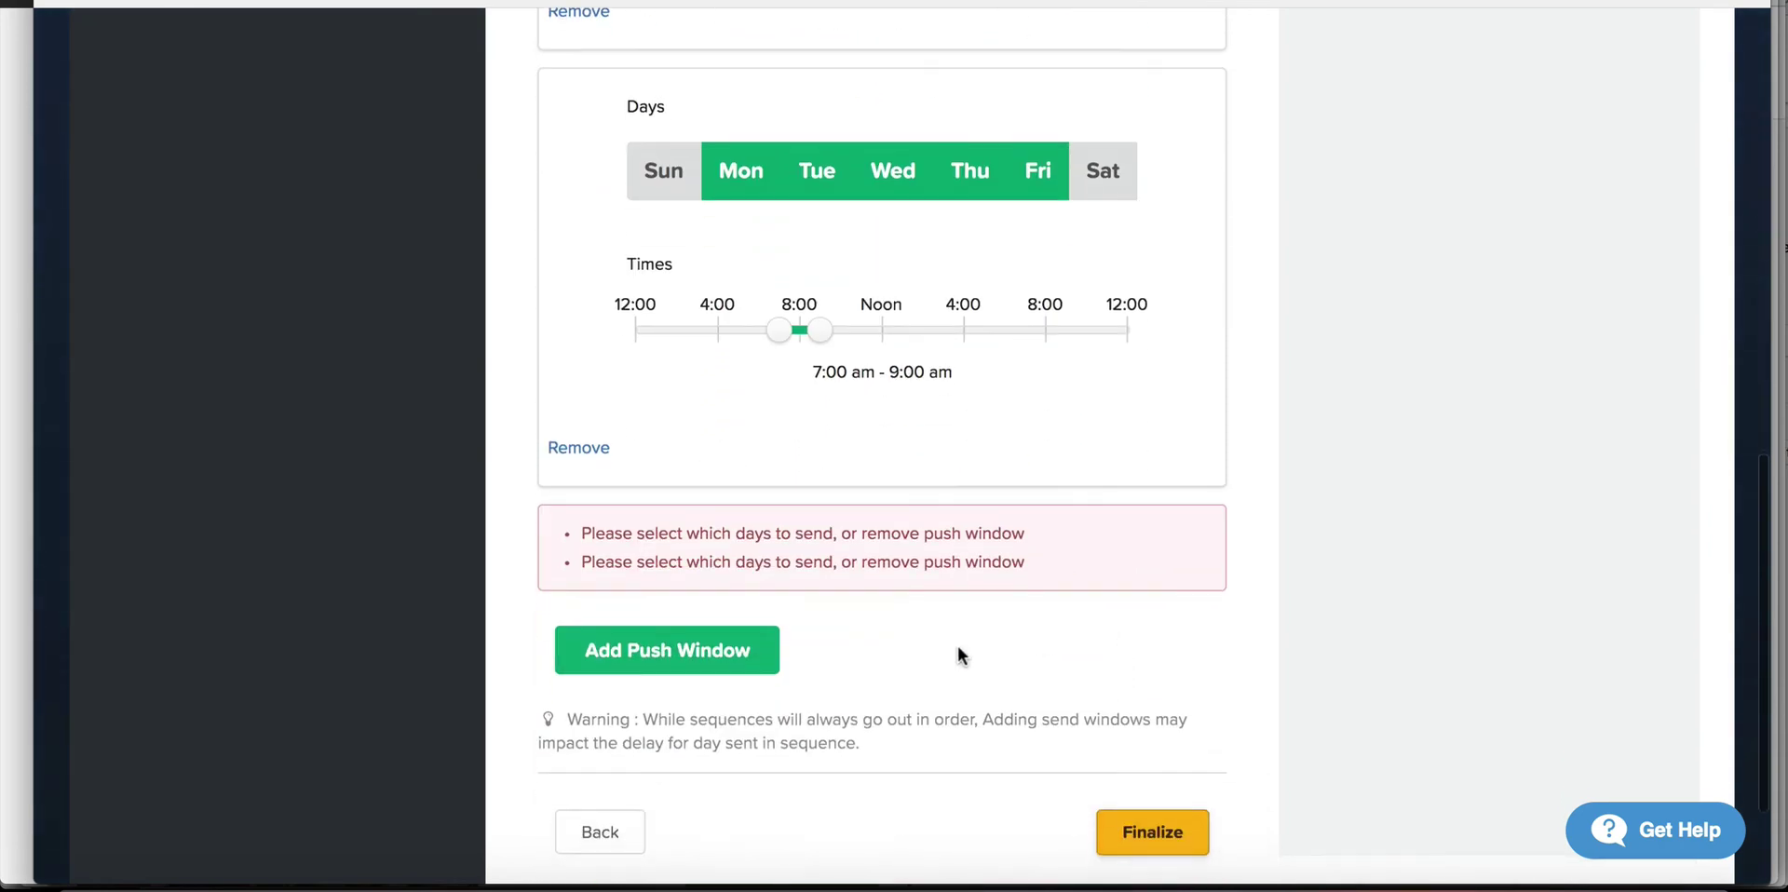
left_click(1145, 830)
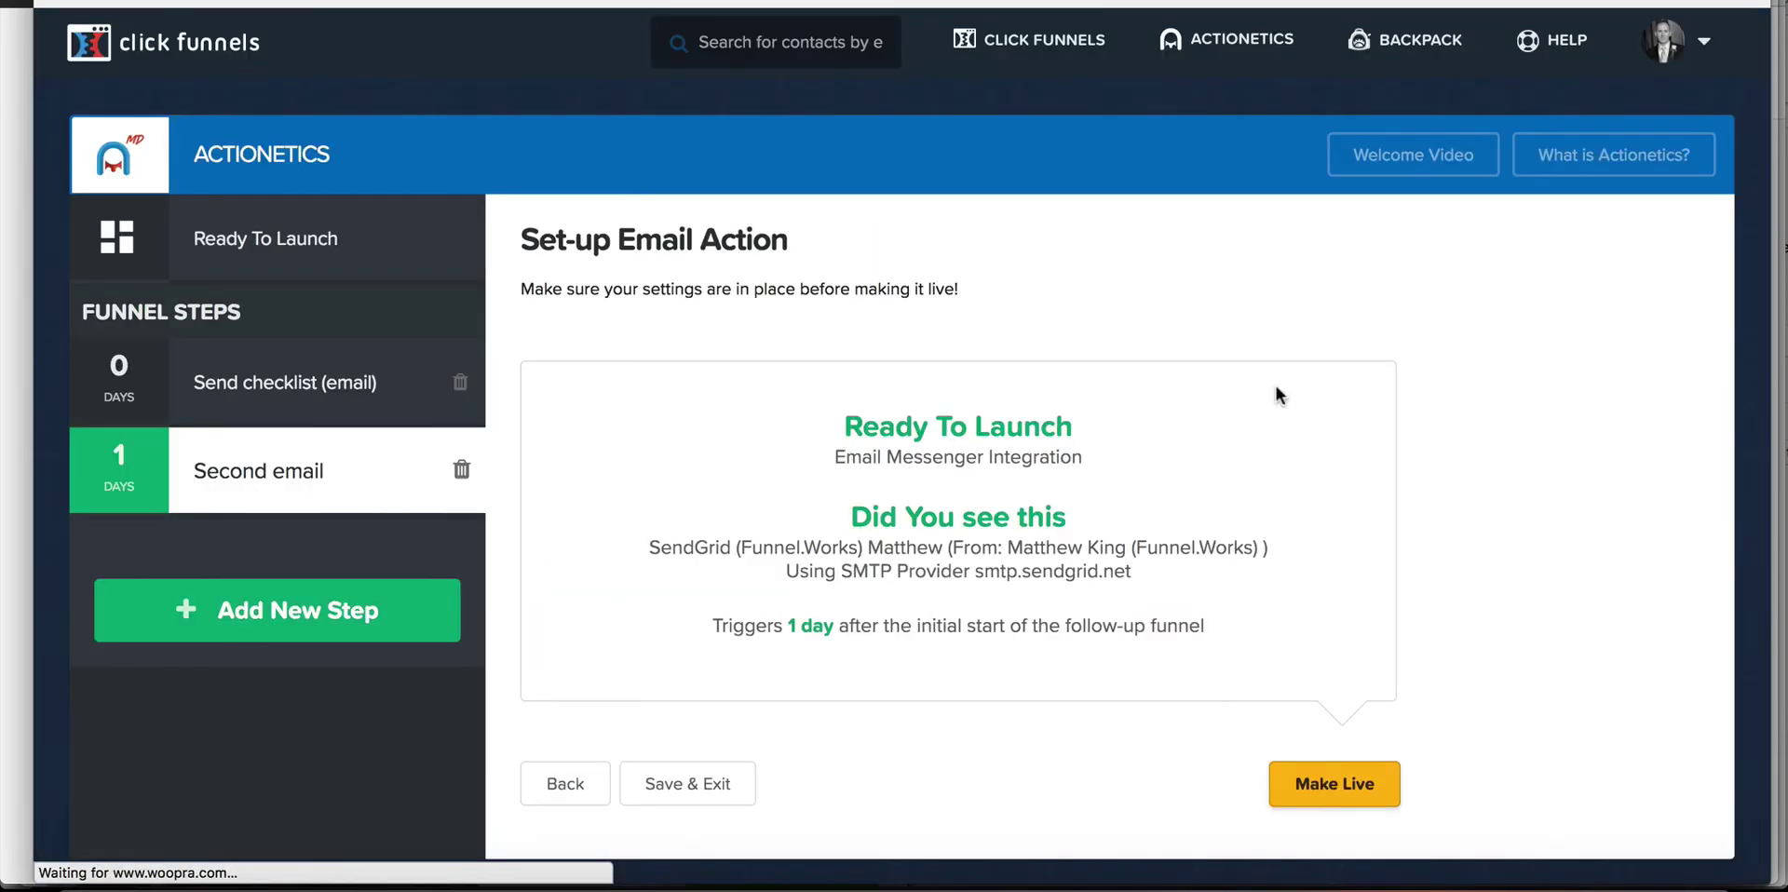
Delete the Second email step from the Ready To Launch follow-up funnel and confirm the deletion
scroll(1276, 395, "down", 2)
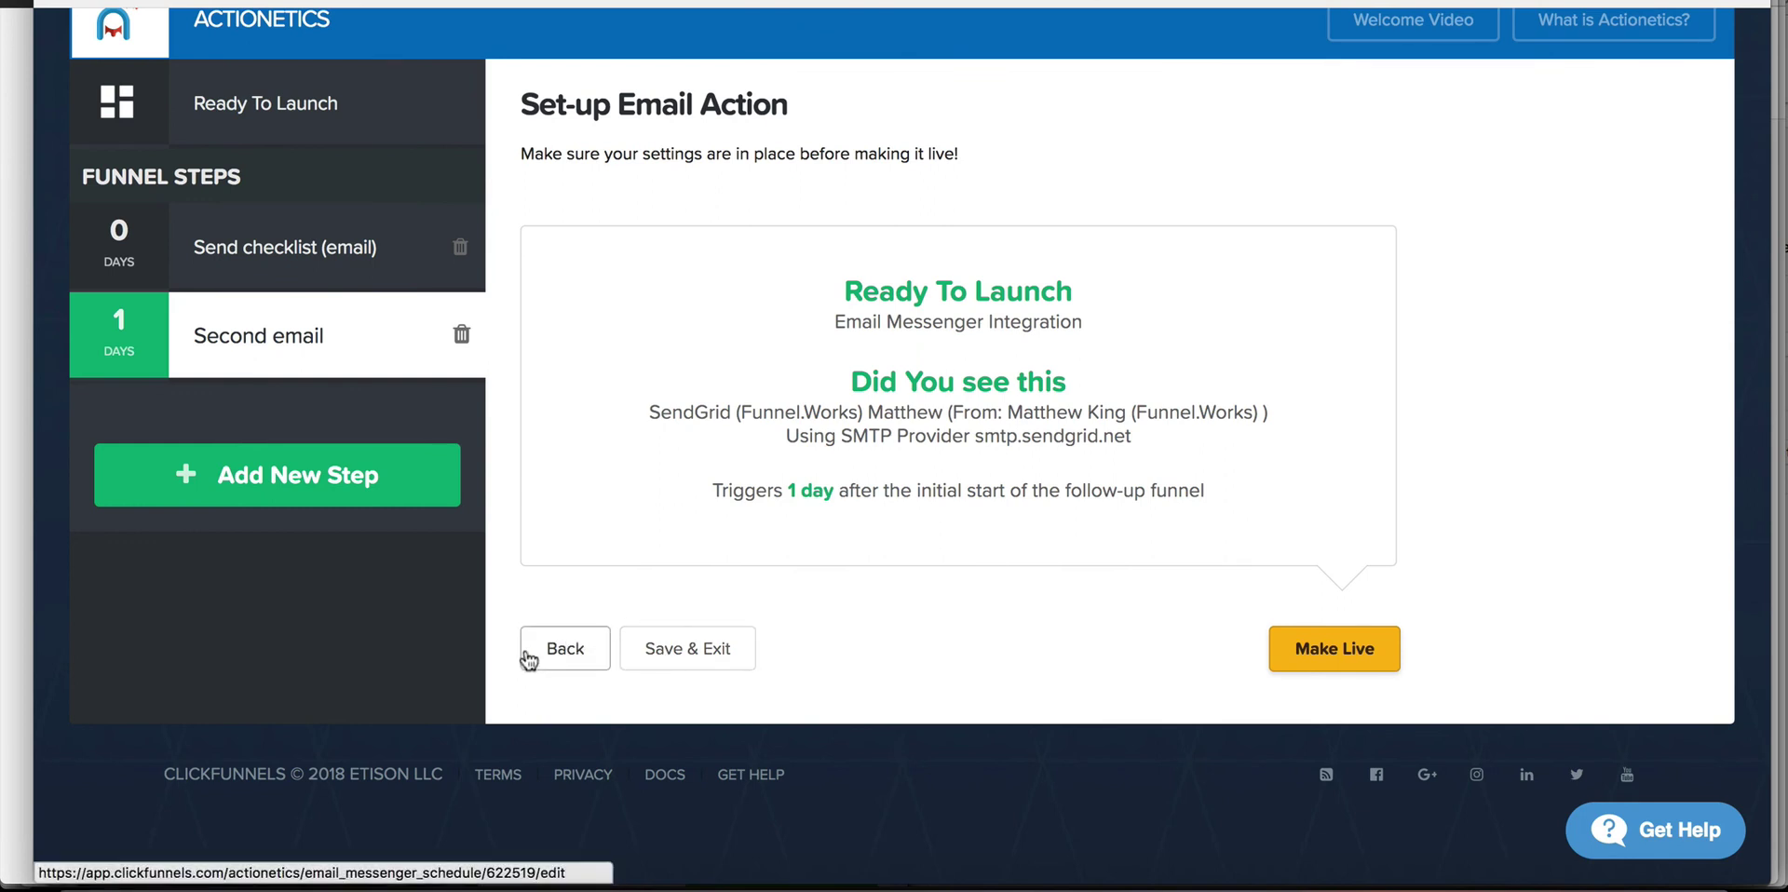
left_click(456, 336)
left_click(1151, 131)
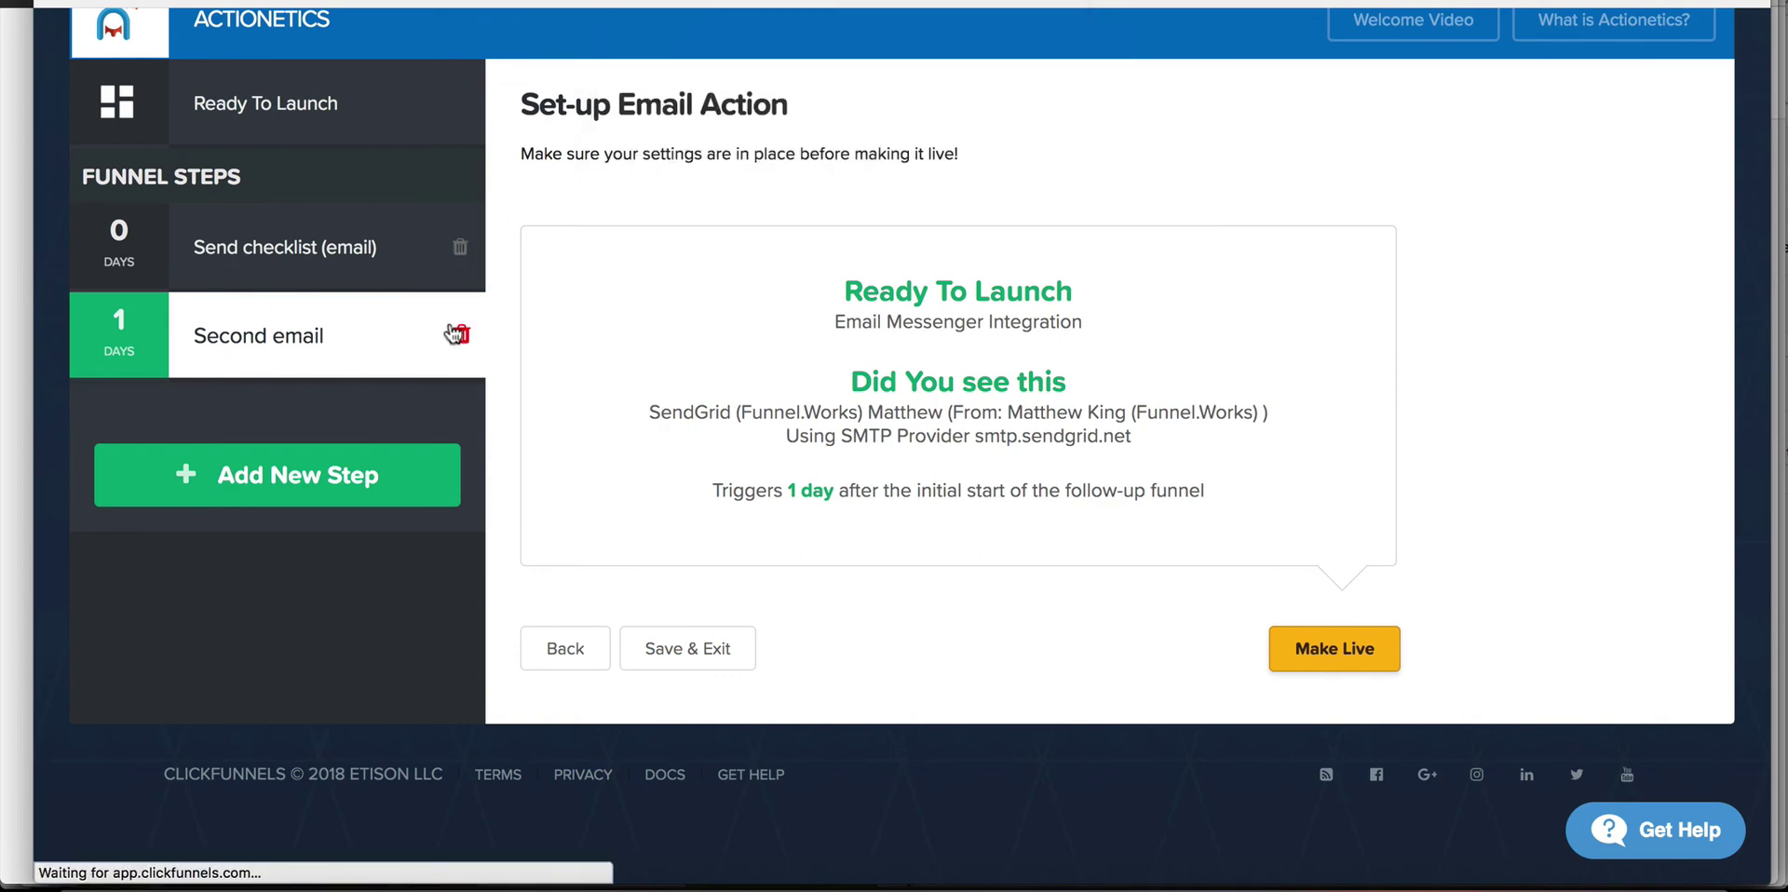
Open the Send Checklist (Email) step and review its recipients' open and click activity and overall stats
scroll(663, 439, "down", 3)
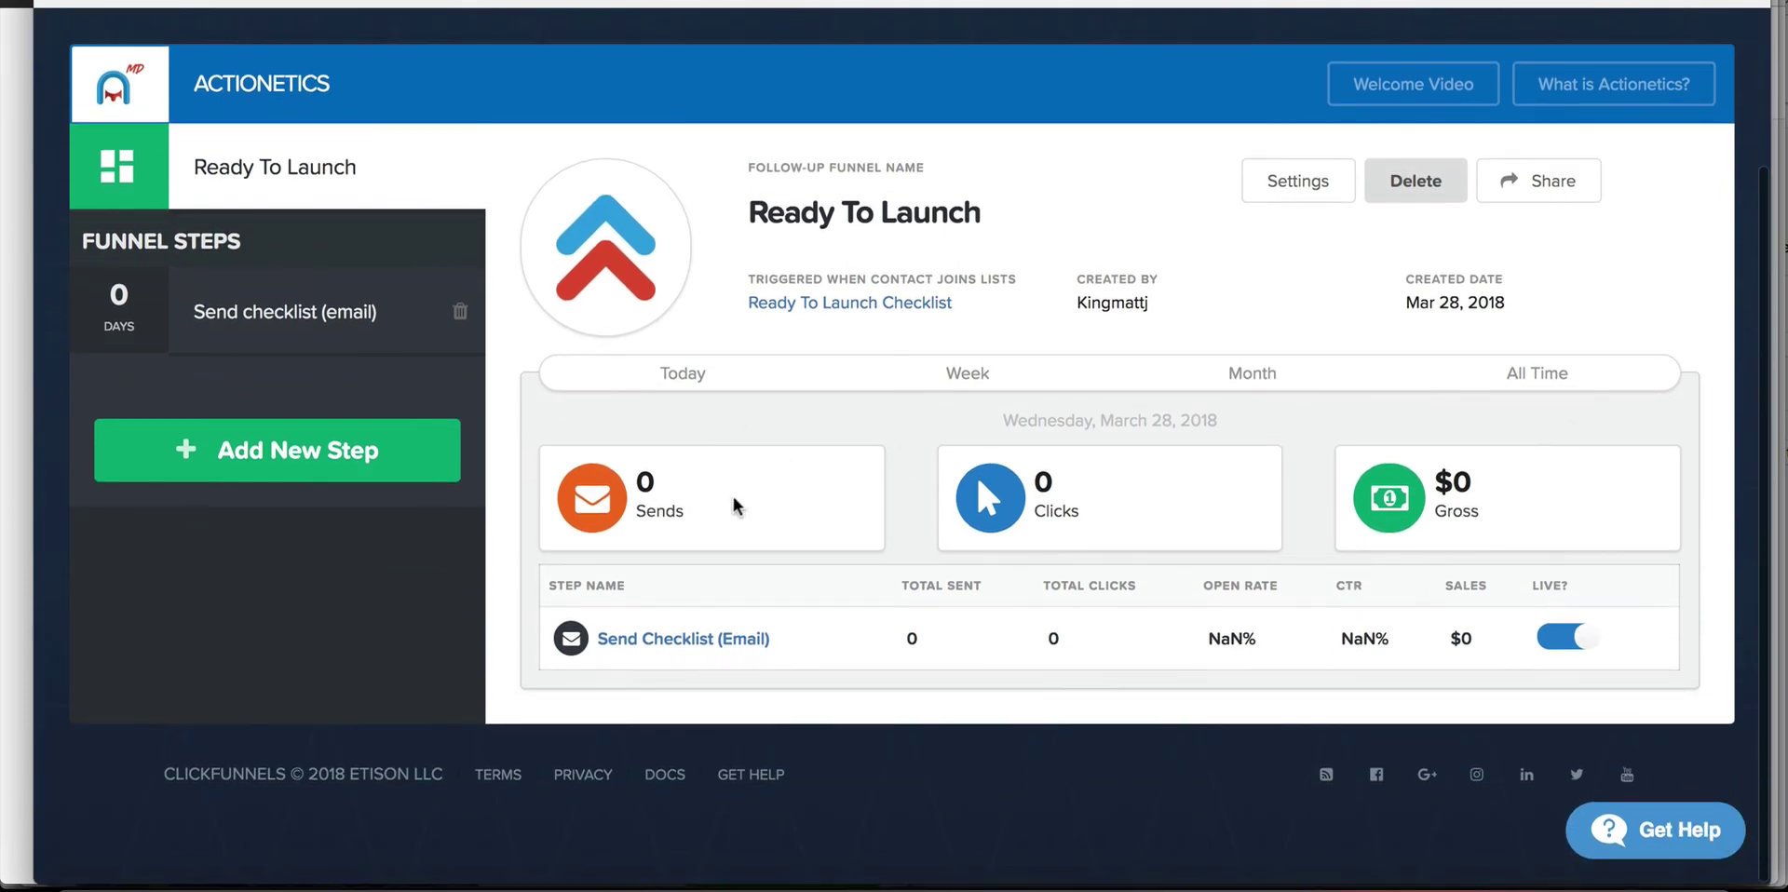
left_click(647, 642)
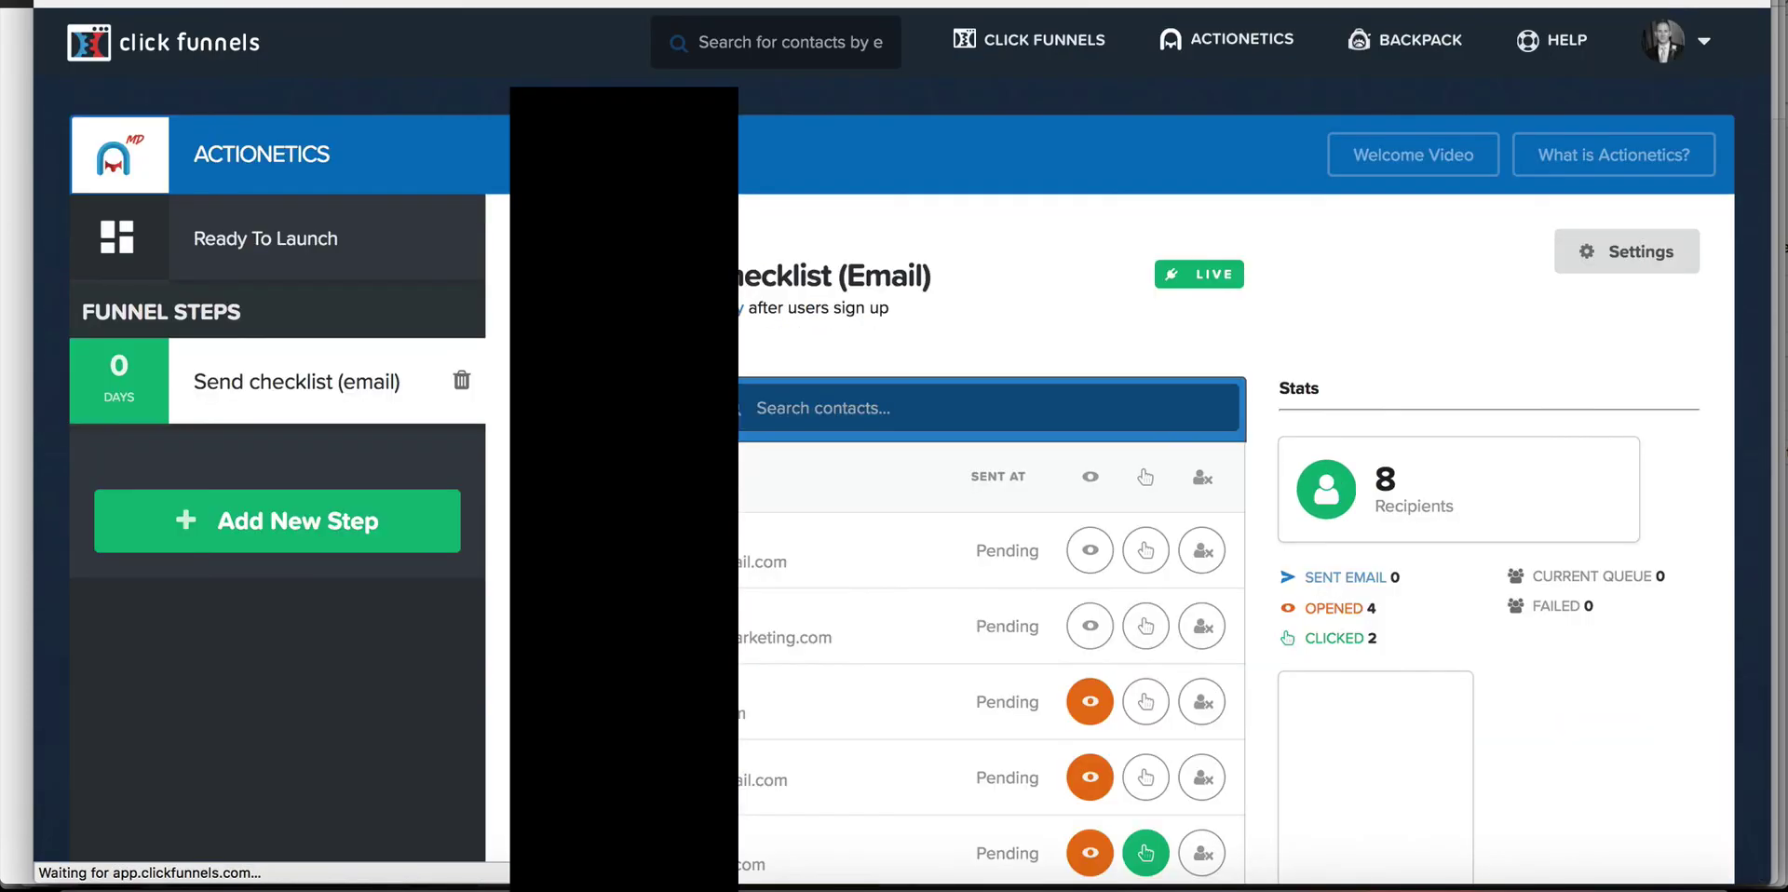
scroll(880, 521, "down", 6)
scroll(880, 521, "up", 3)
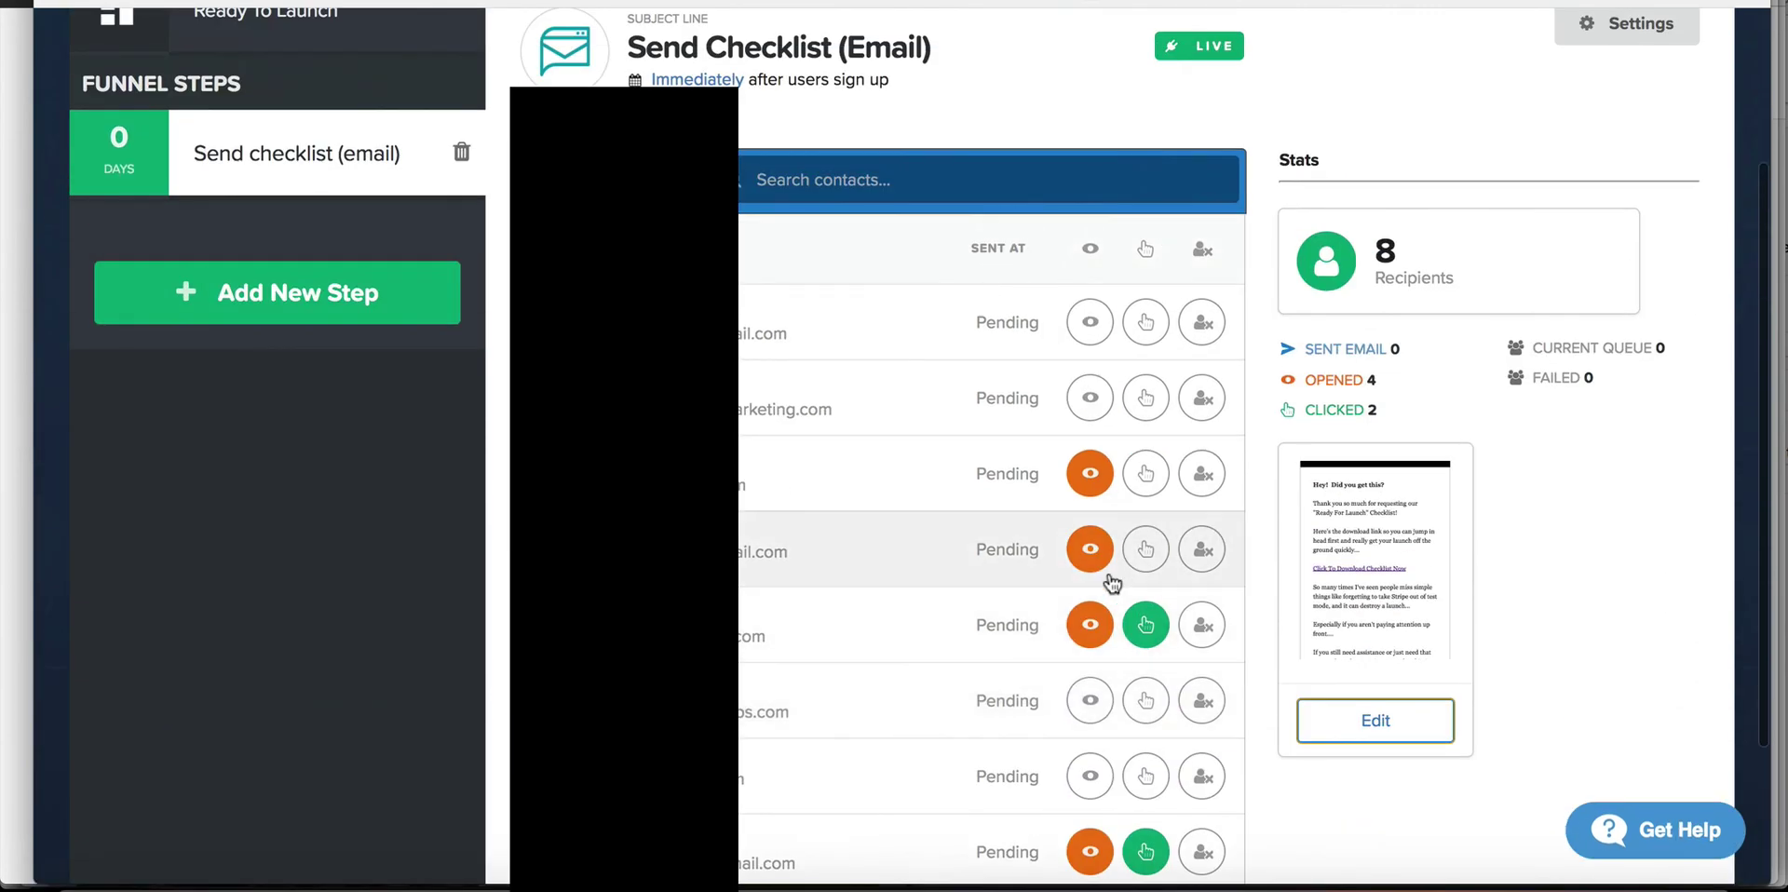
scroll(1111, 583, "up", 1)
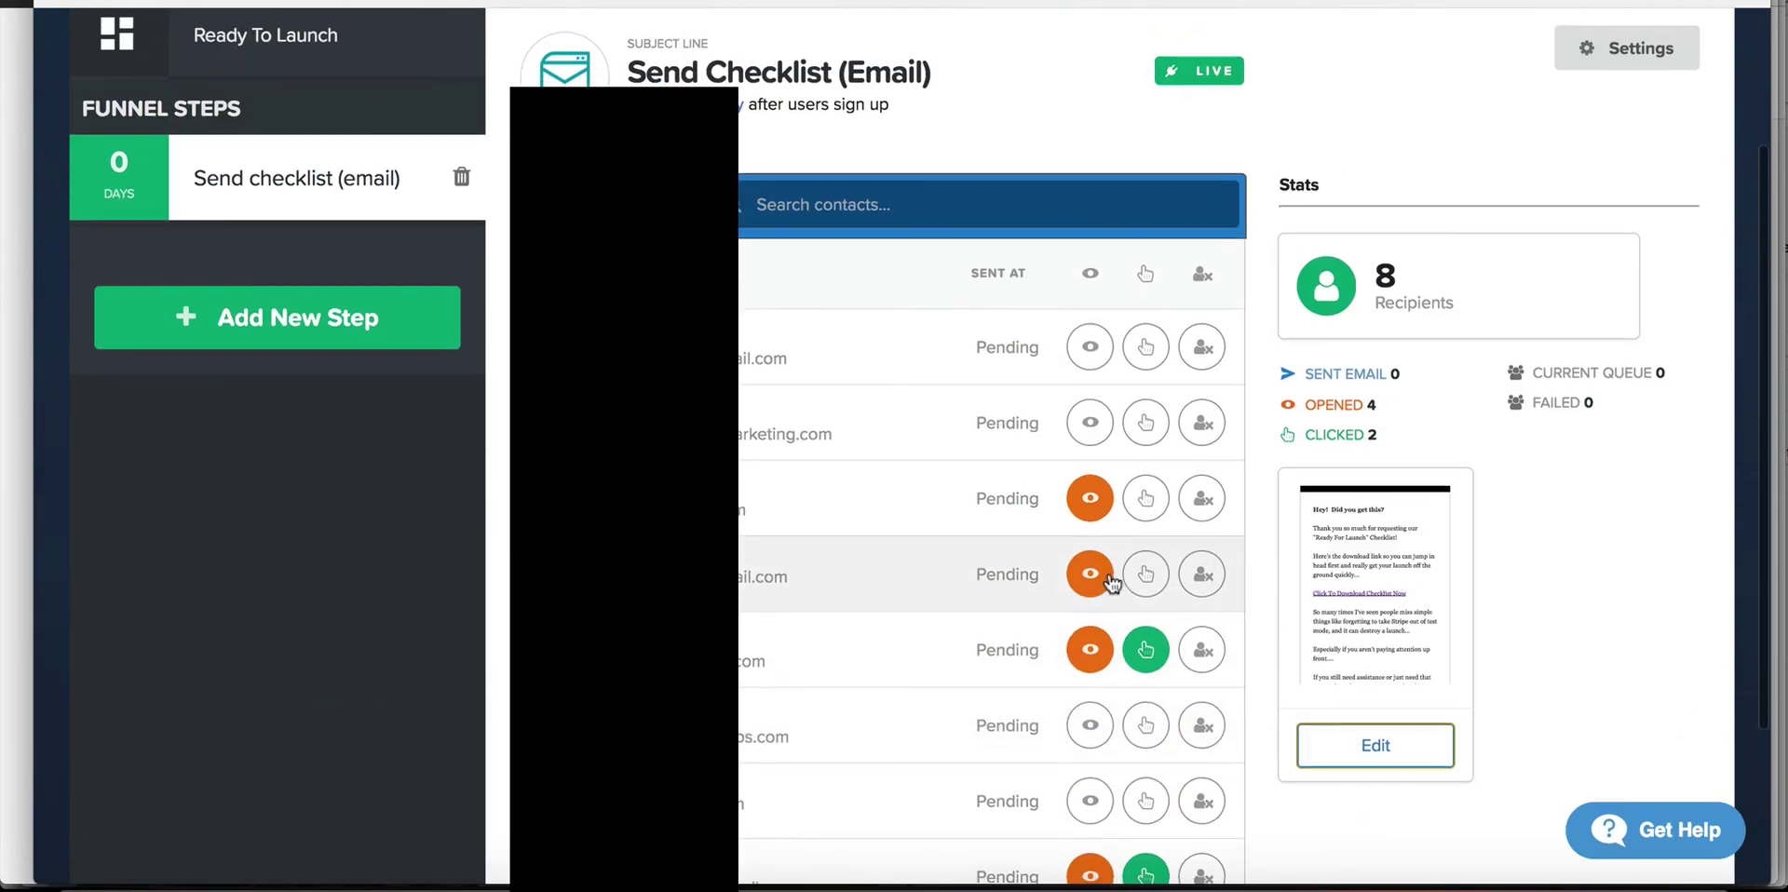